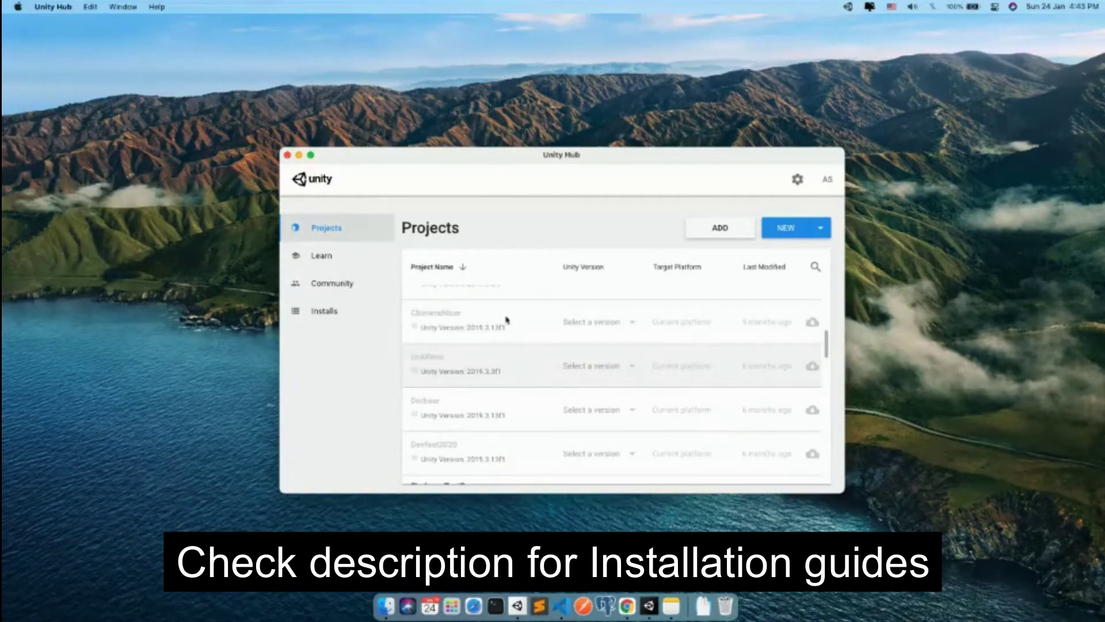
- Review the installed Unity versions and browse the existing projects with the versions they use
left_click(348, 311)
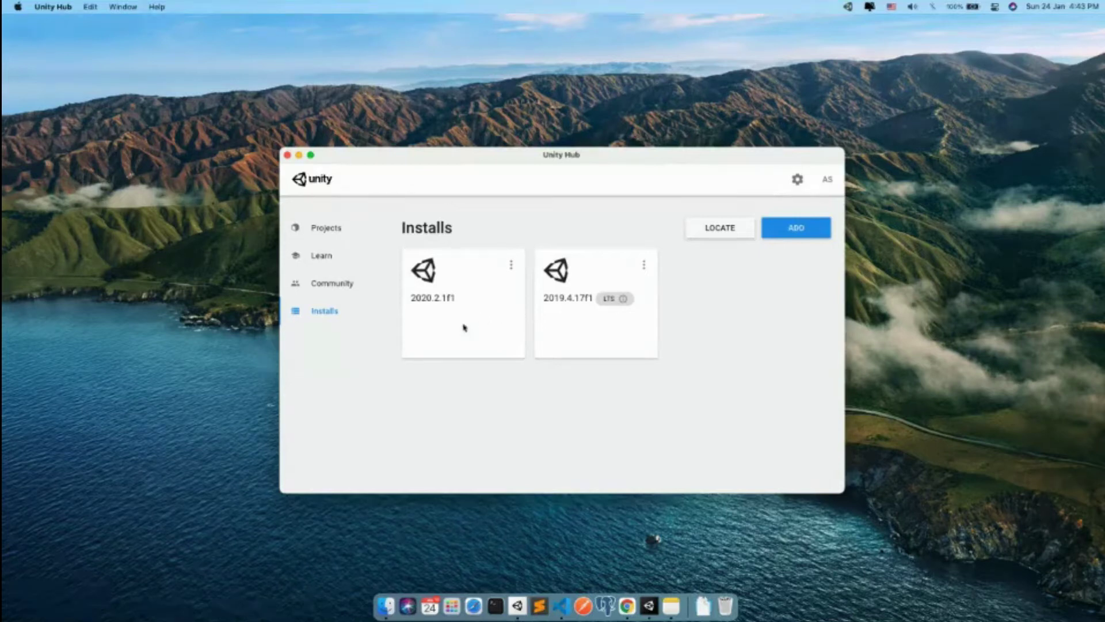
left_click(326, 237)
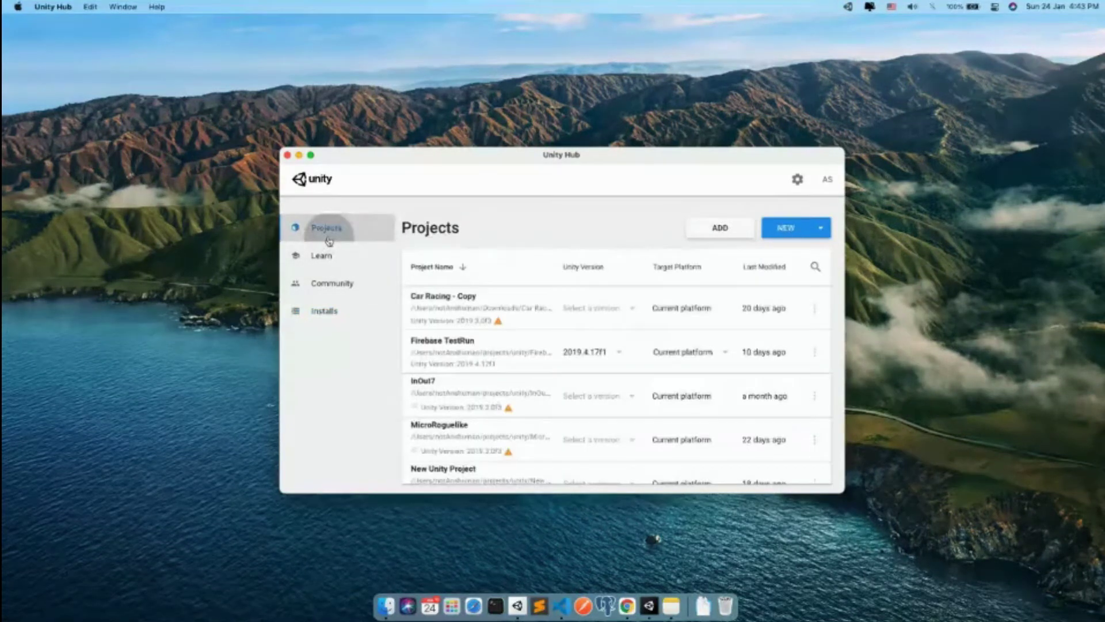
scroll(567, 311, "down", 5)
scroll(592, 331, "down", 3)
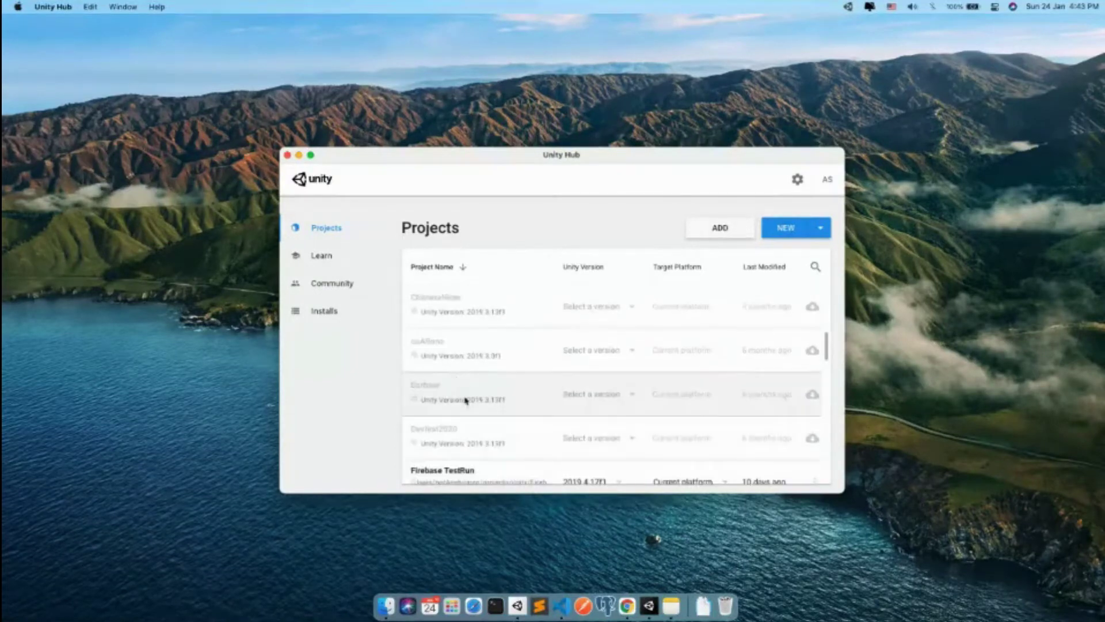
scroll(587, 322, "down", 5)
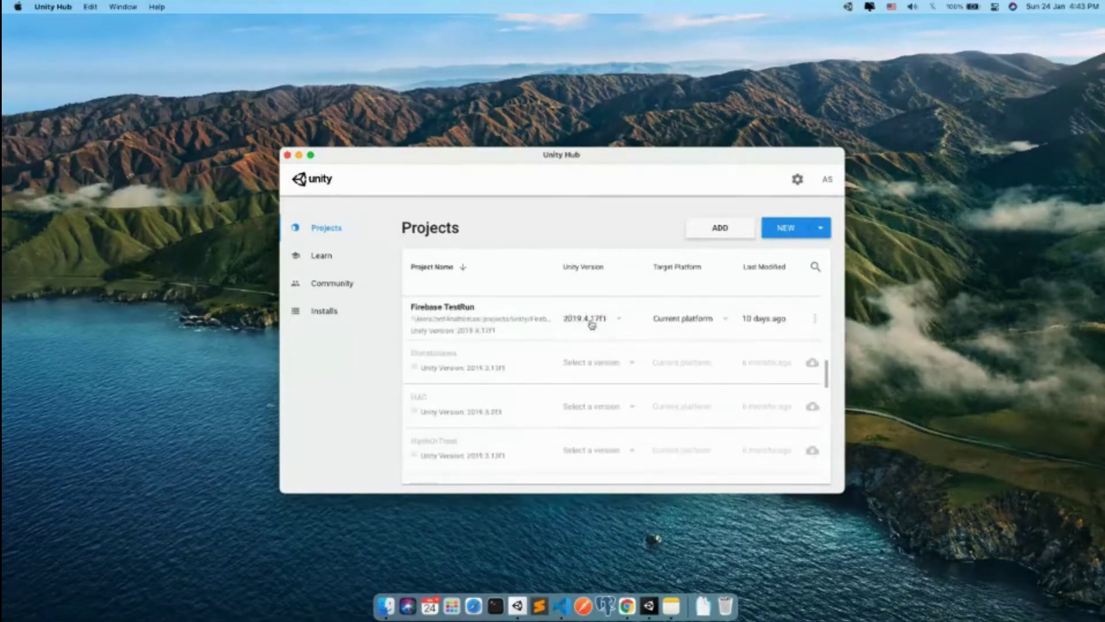
scroll(592, 339, "up", 5)
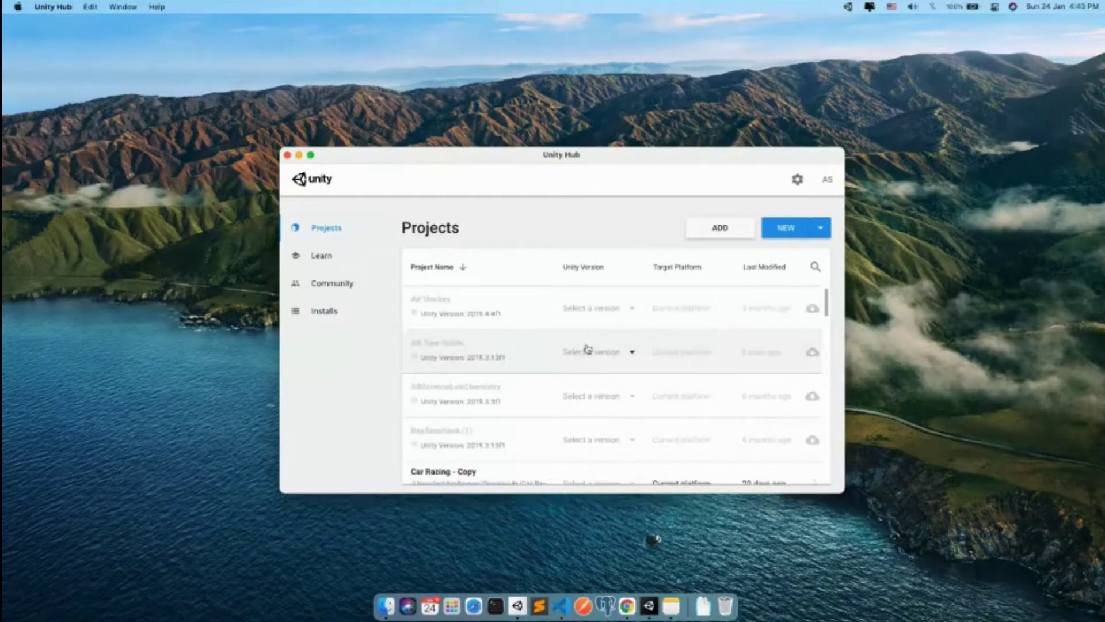
- View the templates and settings offered for a new project, close the dialog and return to the project list
left_click(776, 231)
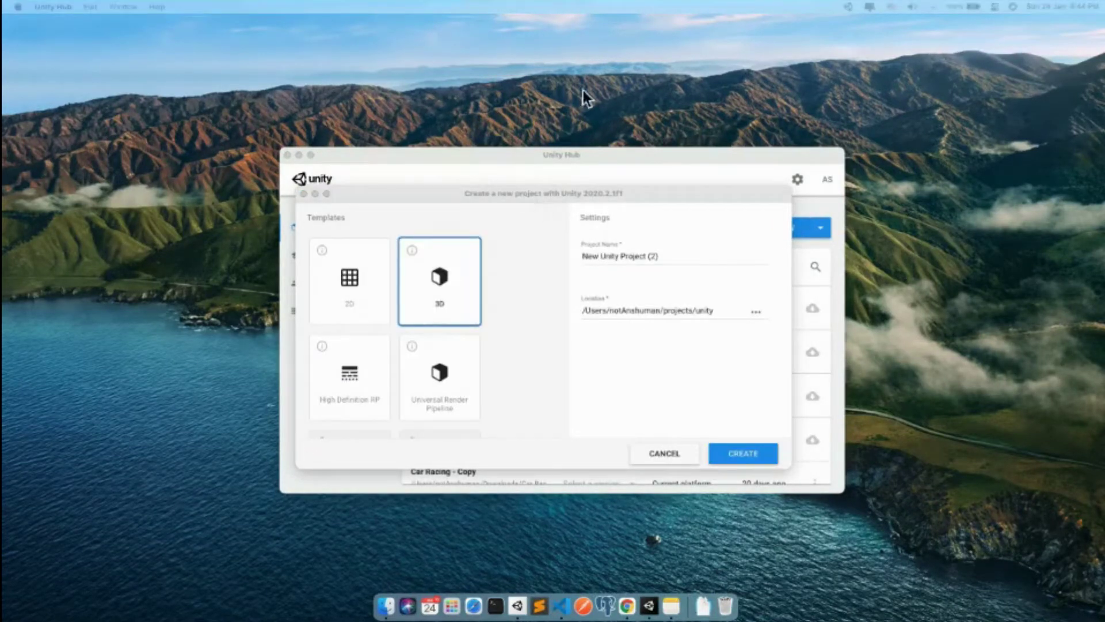
left_click(586, 164)
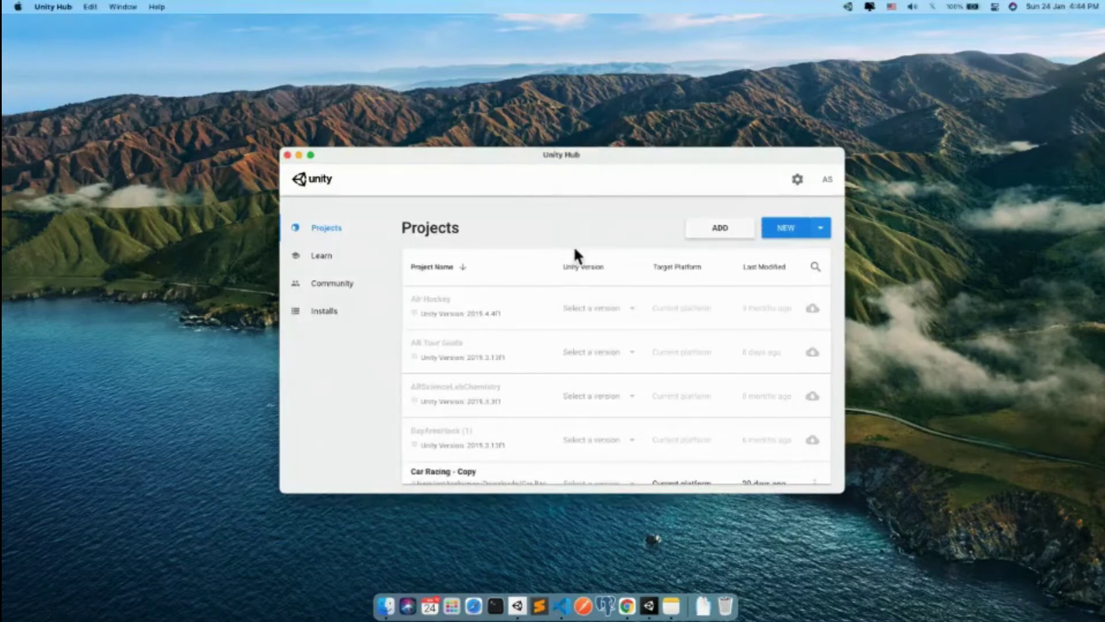
scroll(512, 357, "down", 10)
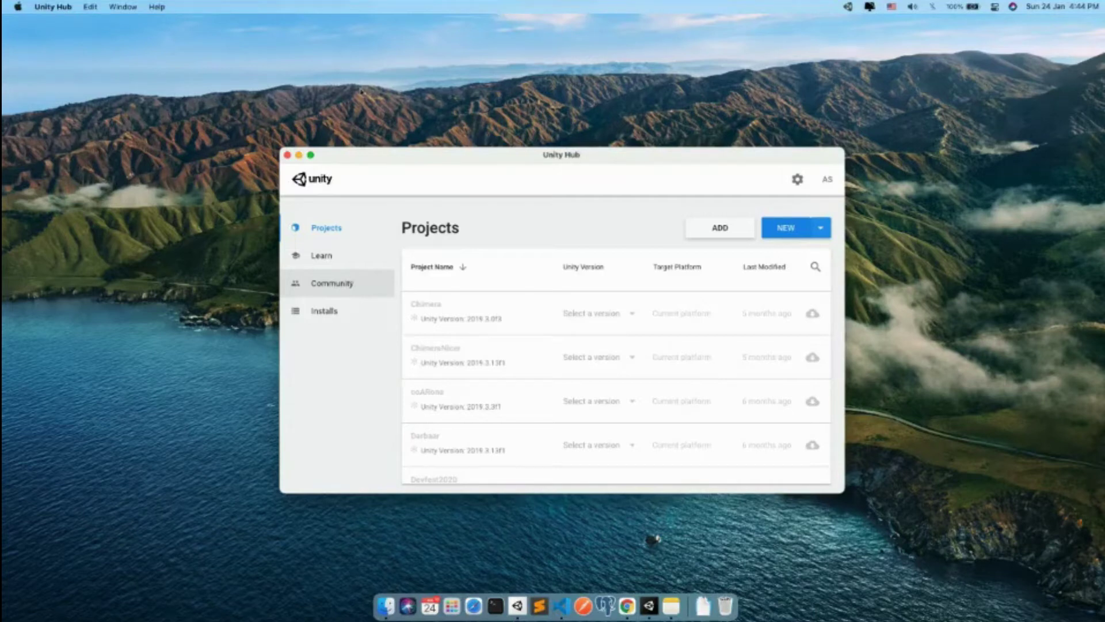
- Examine the installed Unity versions and the releases available to add, without installing any
left_click(341, 309)
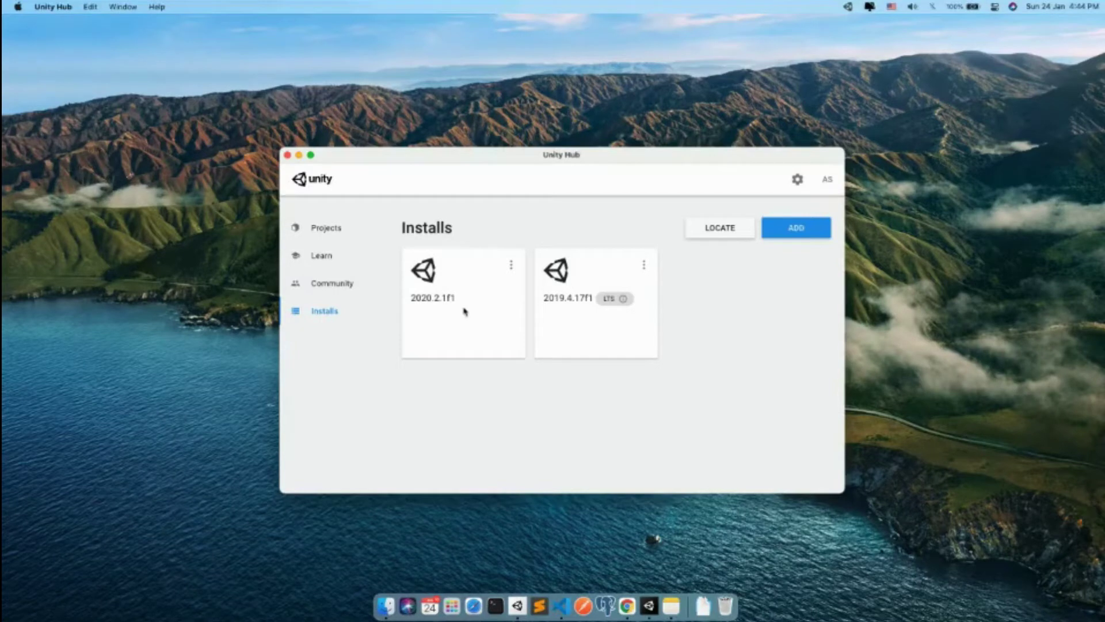
mouse_move(617, 307)
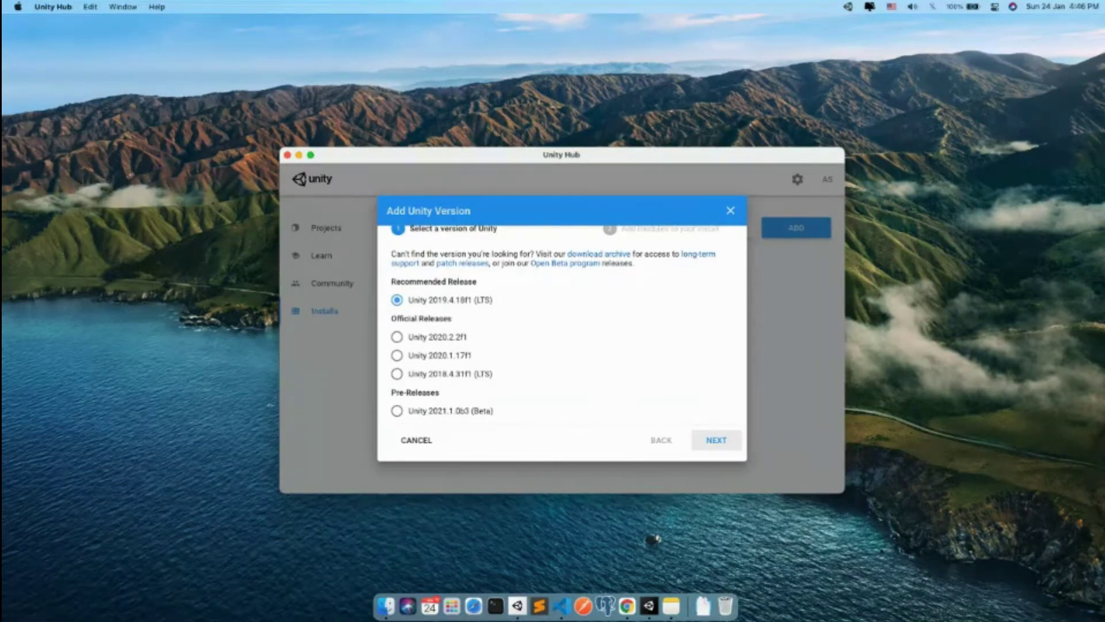
scroll(558, 297, "up", 2)
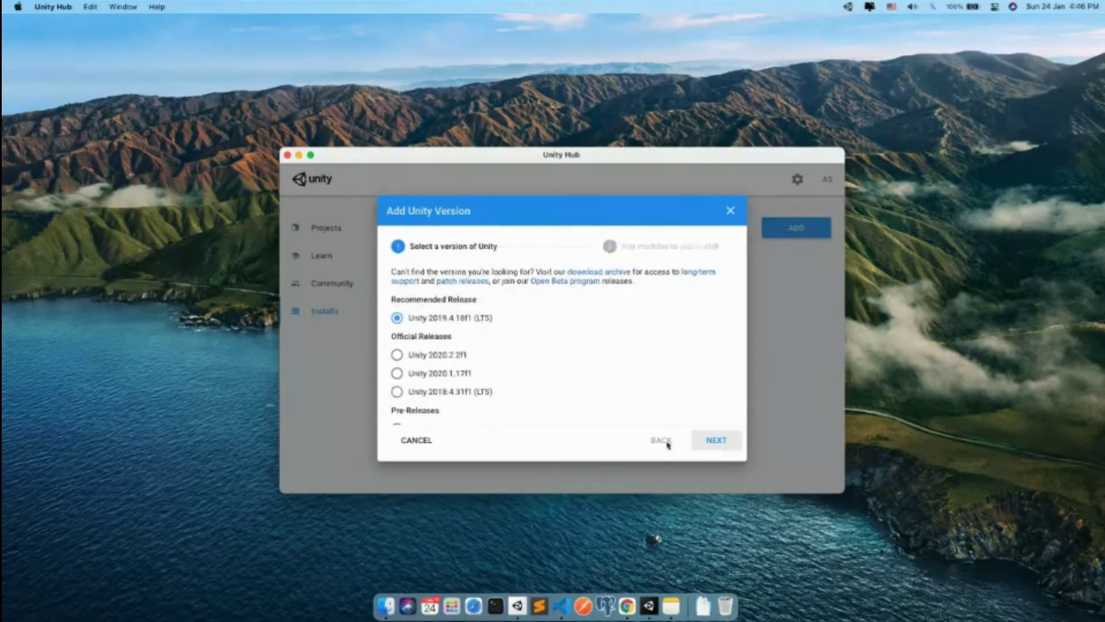
left_click(416, 444)
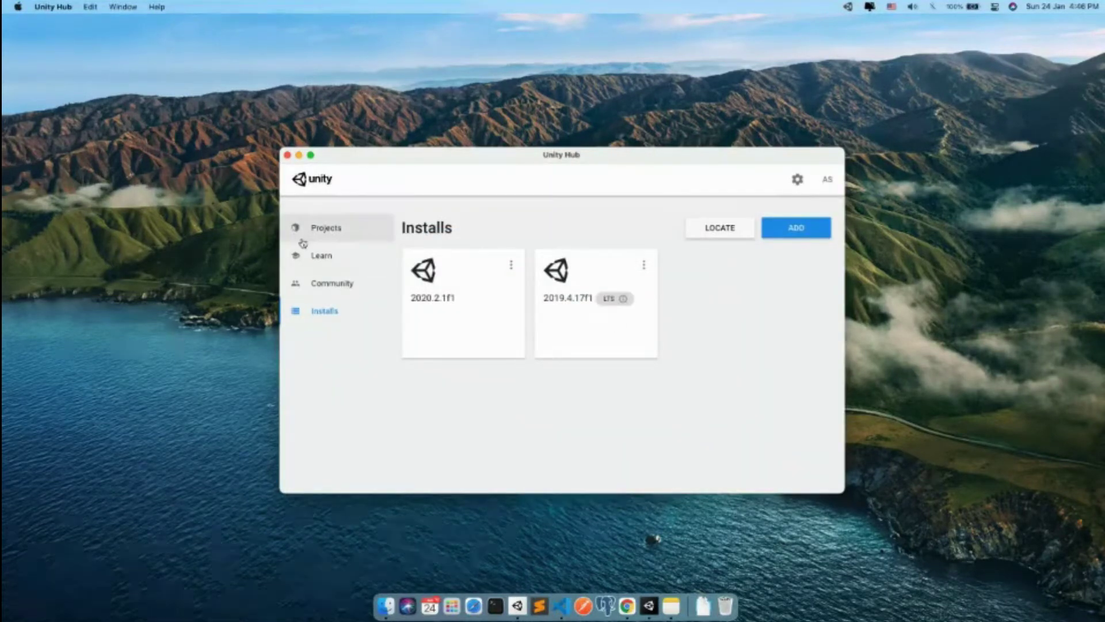
left_click(344, 228)
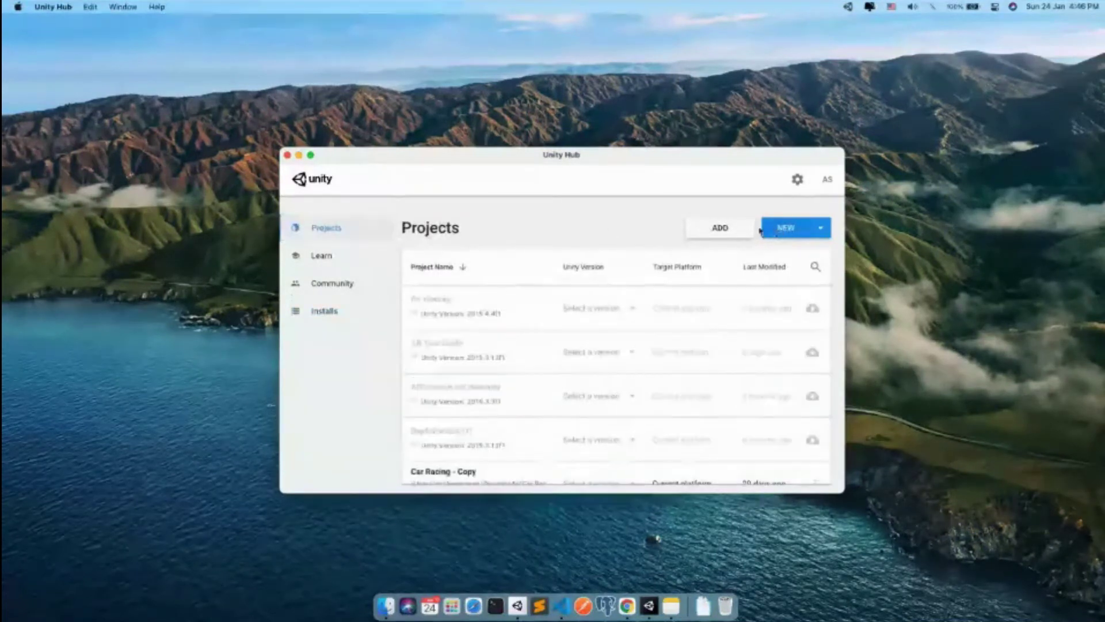
left_click(775, 233)
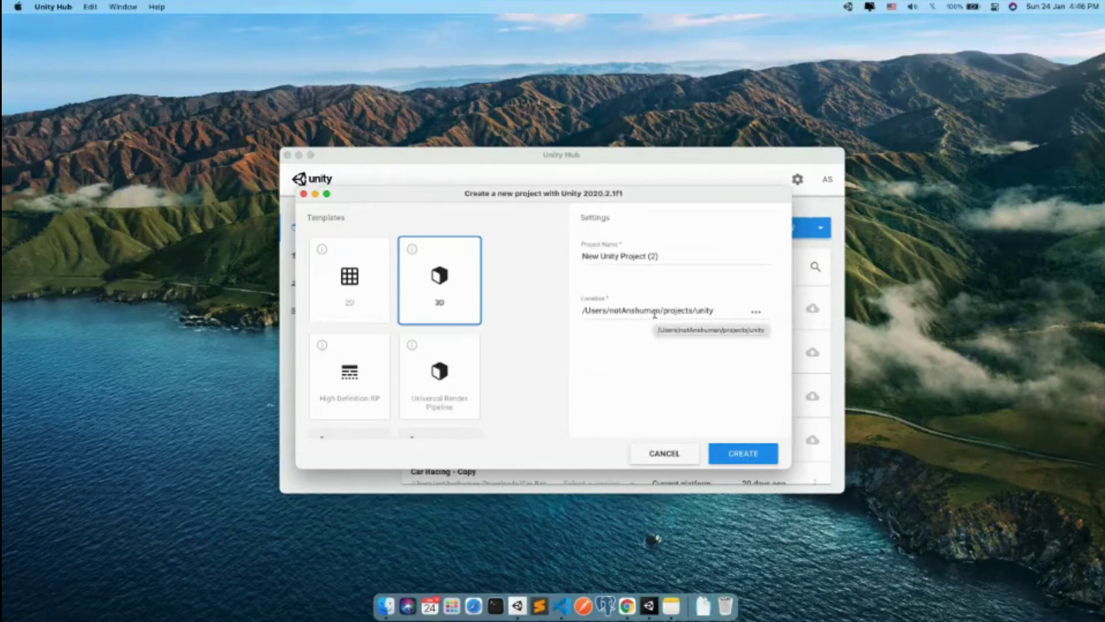
left_click(673, 256)
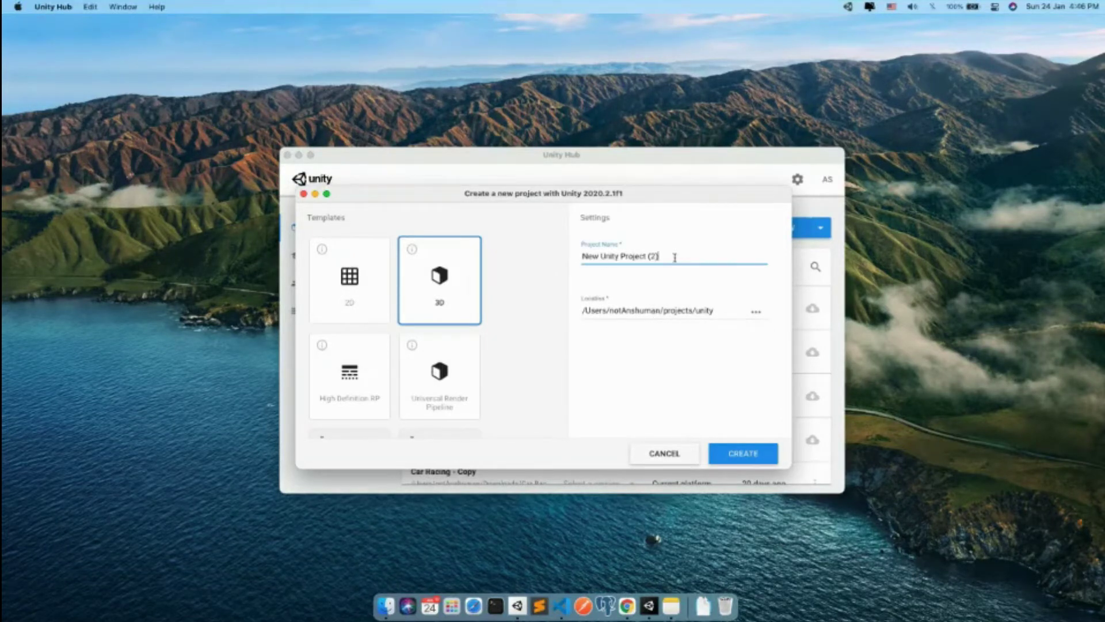
key("super+a")
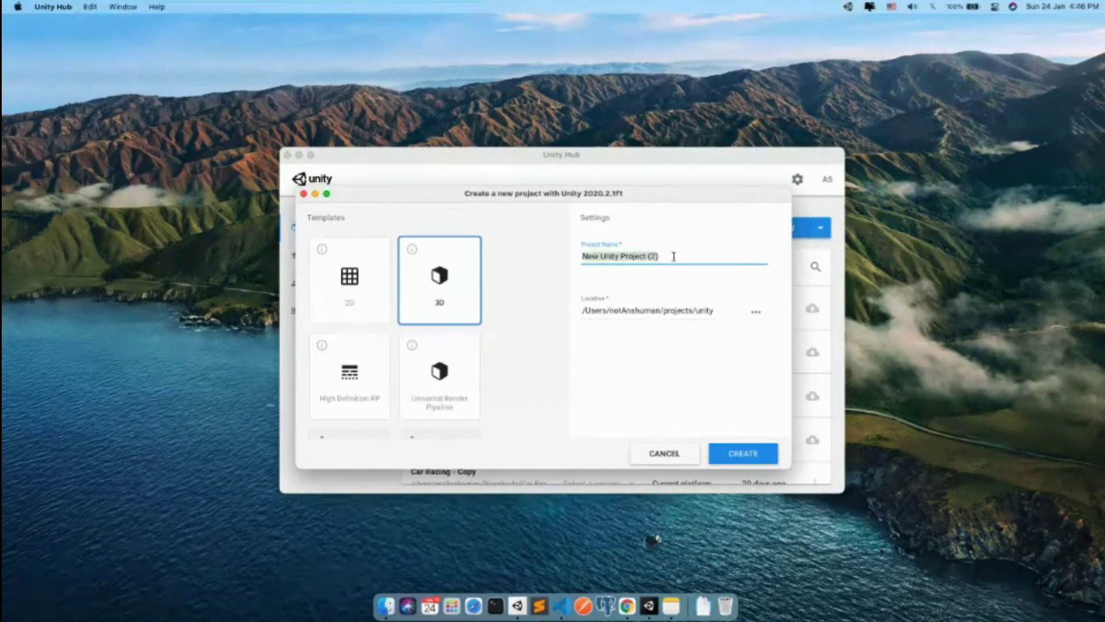
key("BackSpace")
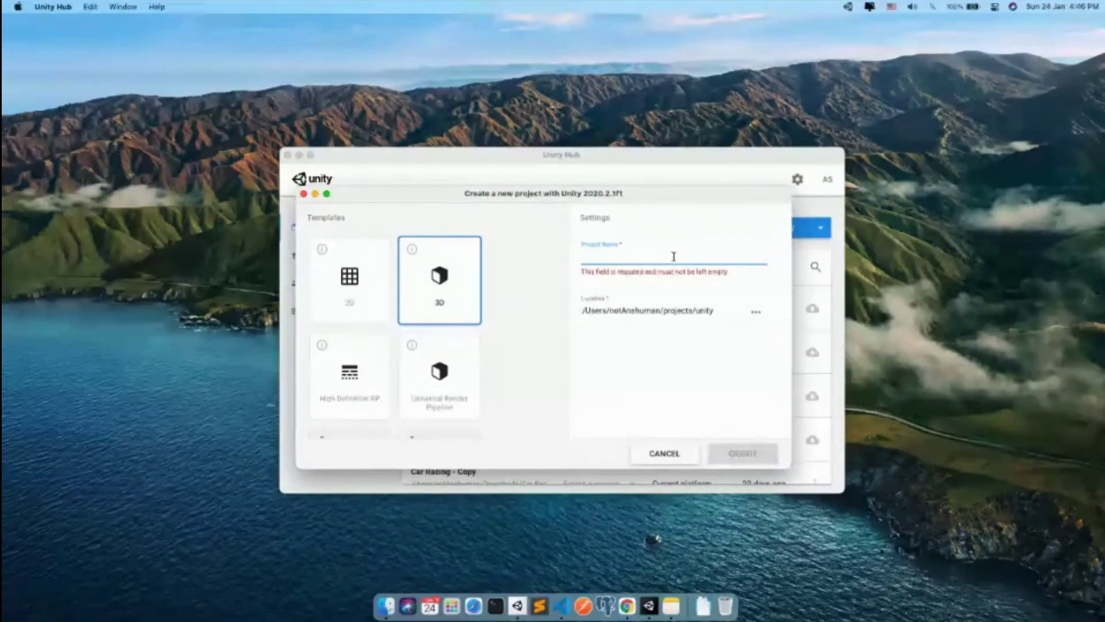
scroll(426, 392, "down", 3)
scroll(419, 371, "up", 3)
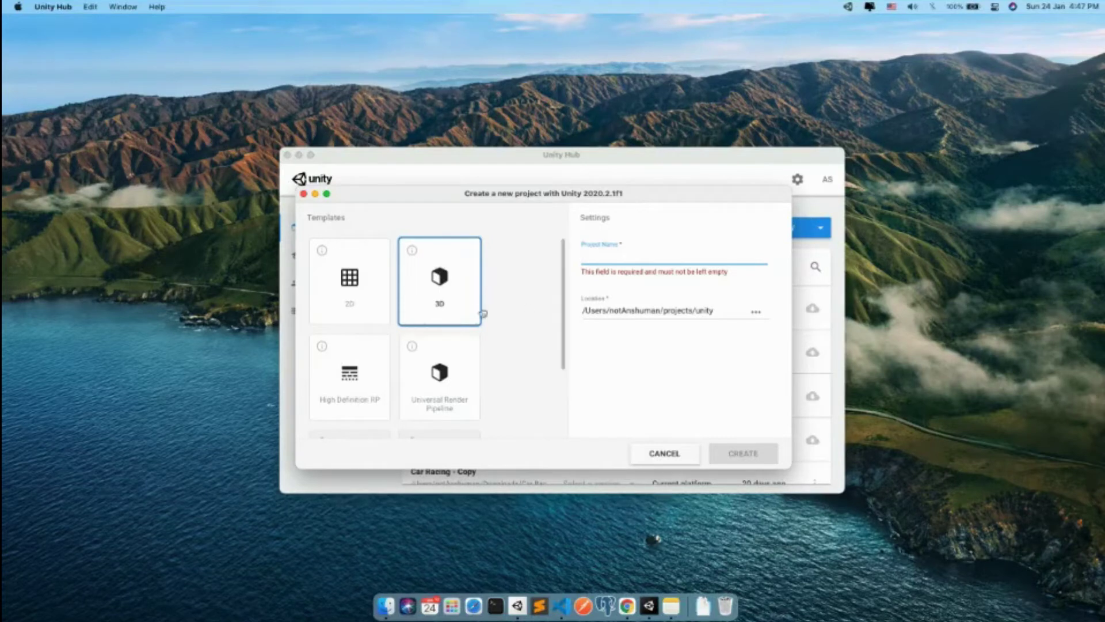
left_click(643, 459)
- Open the existing New Unity Project (1) in the Unity editor and show its Assets folder
scroll(642, 458, "down", 3)
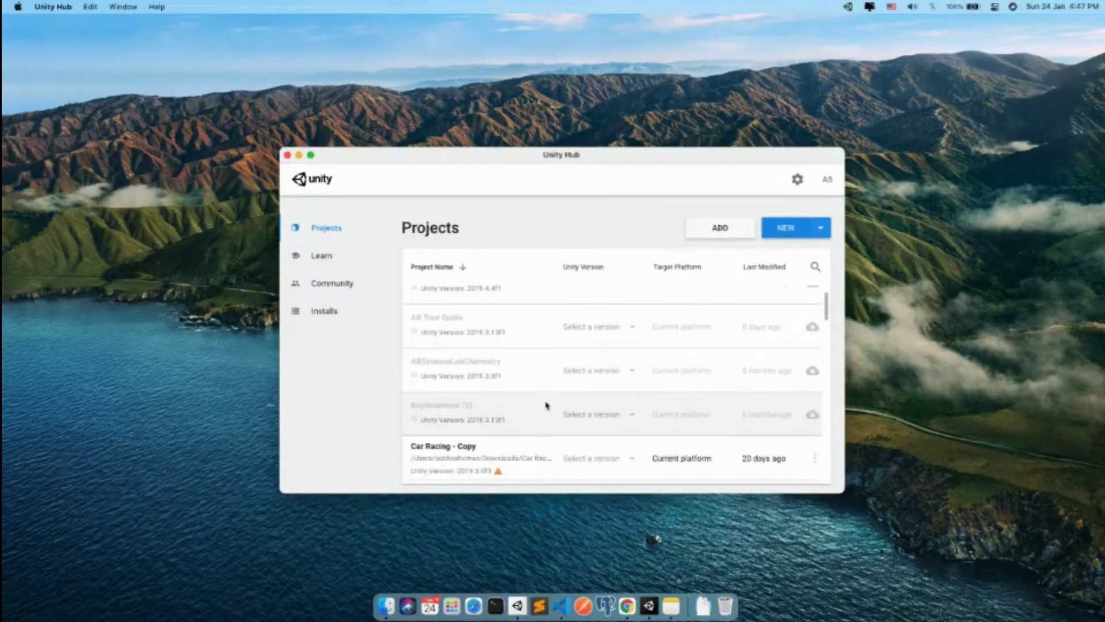
scroll(547, 407, "down", 3)
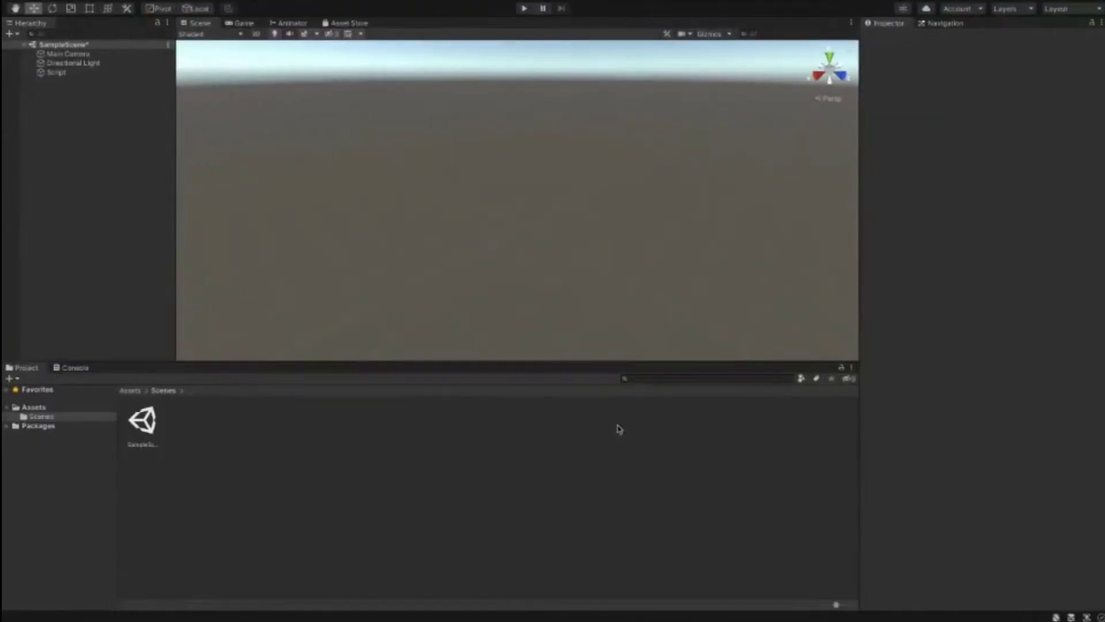
left_click(128, 390)
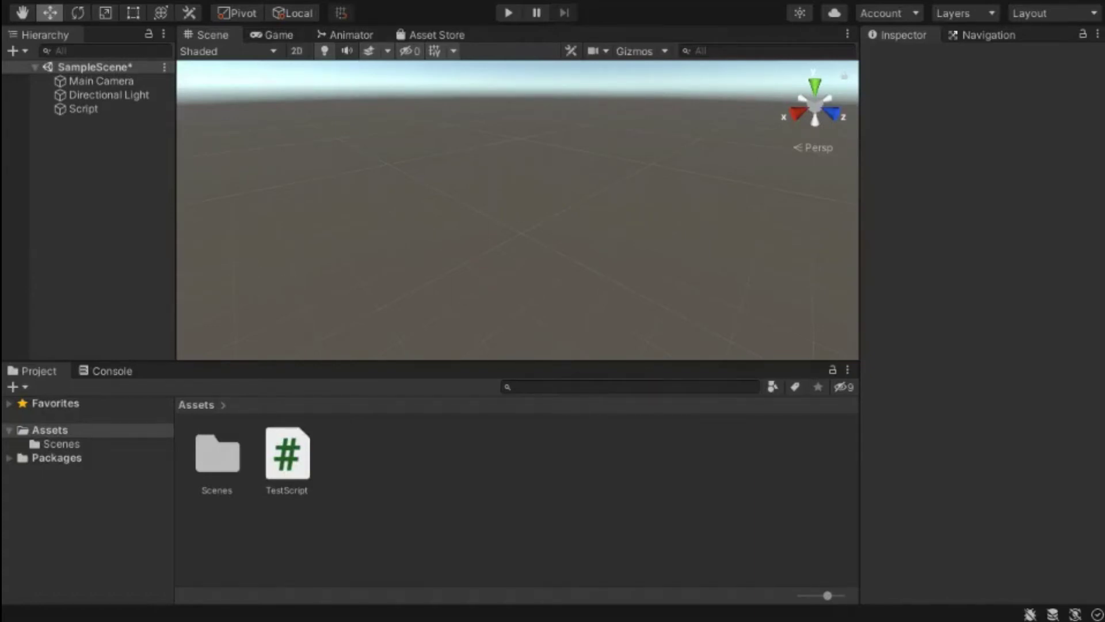
- Delete the TestScript asset from the Assets folder and confirm the deletion
left_click(277, 458)
right_click(277, 457)
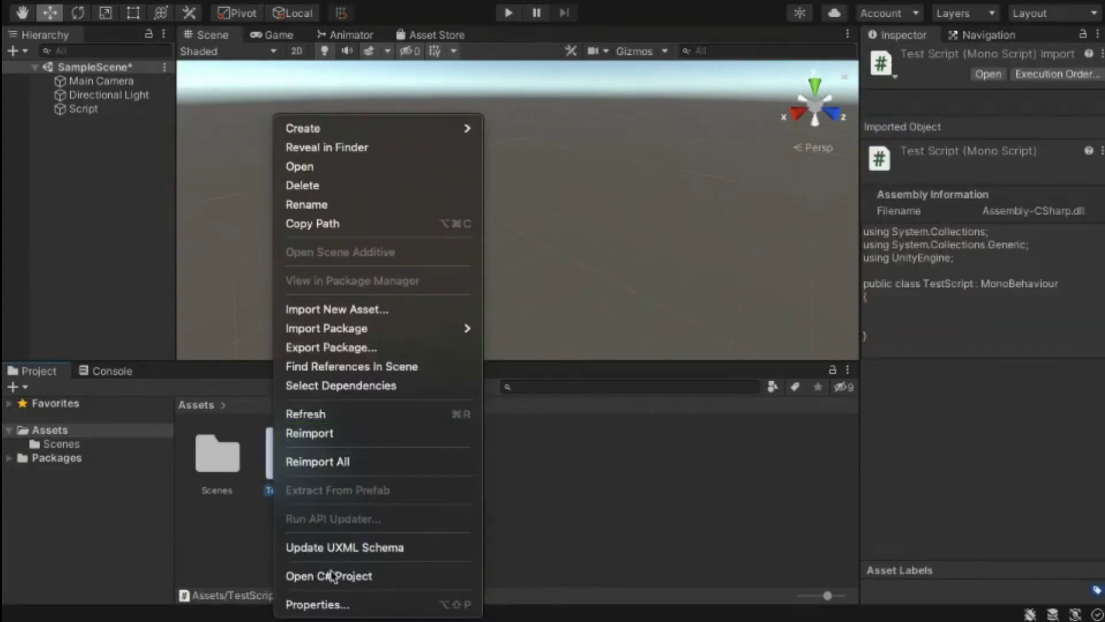
left_click(339, 185)
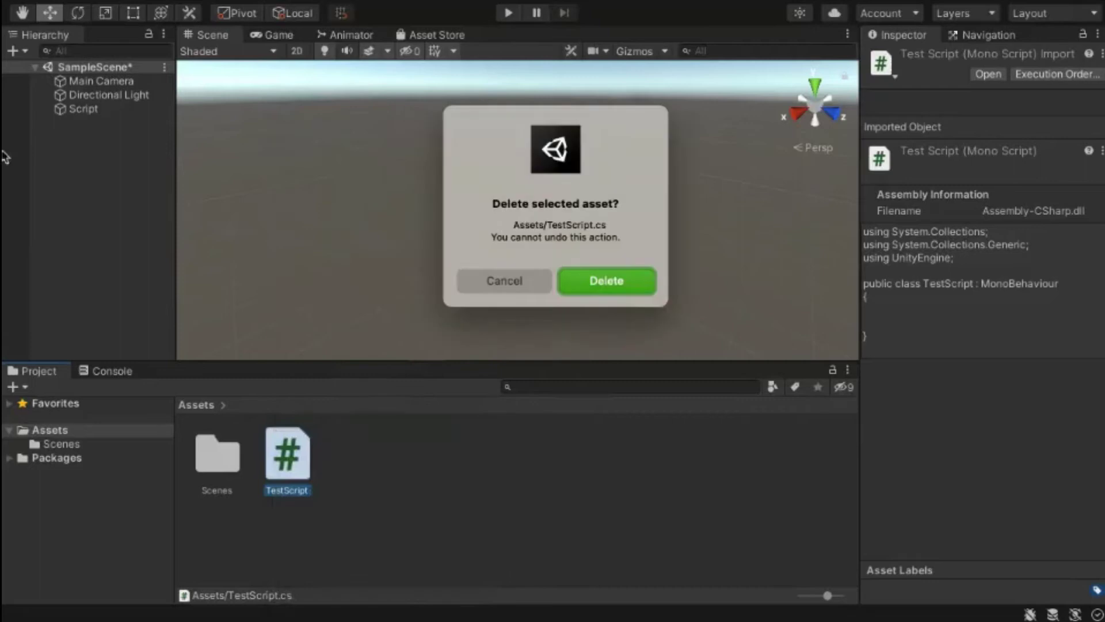
left_click(576, 283)
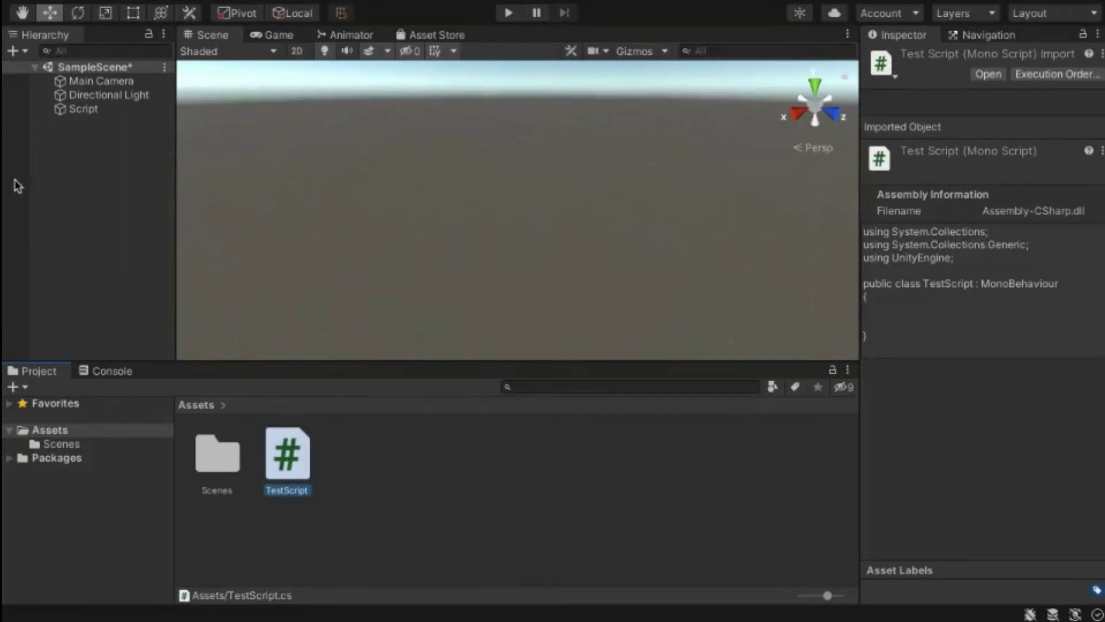
- Delete the Script game object from SampleScene
left_click(84, 110)
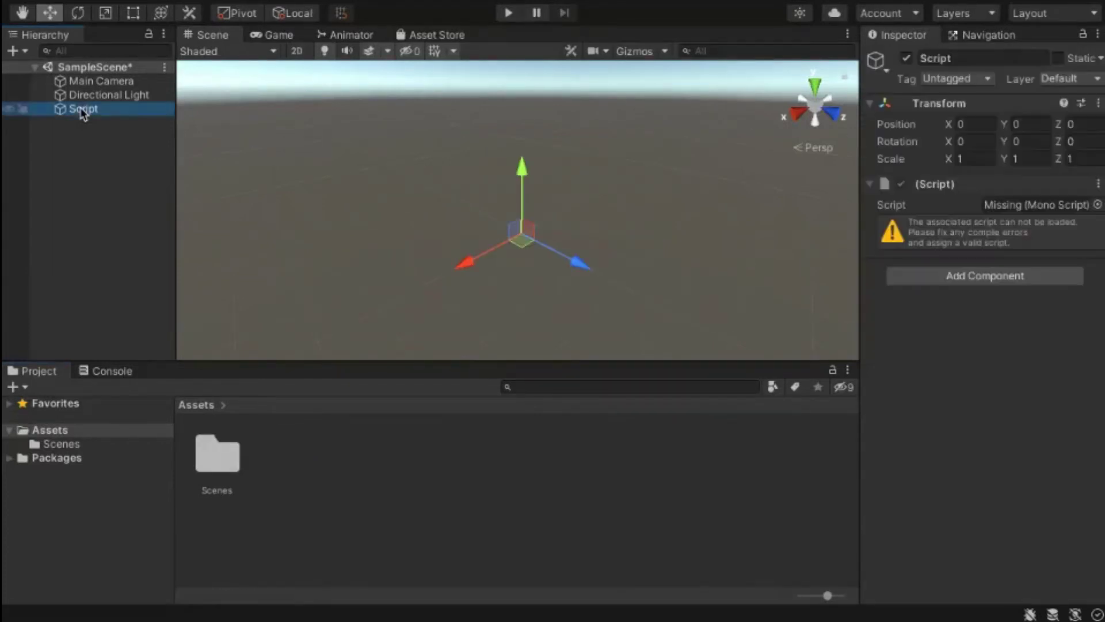
right_click(82, 110)
left_click(170, 241)
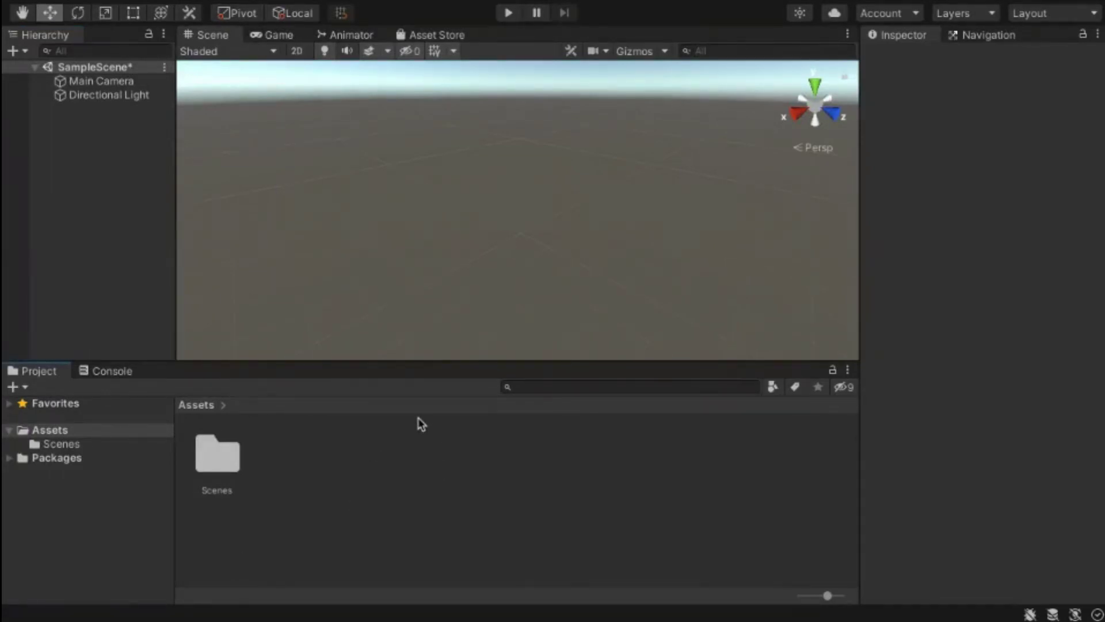
- Review the editor's scene, project and build commands, and view the Build And Run save dialog without building
mouse_move(44, 5)
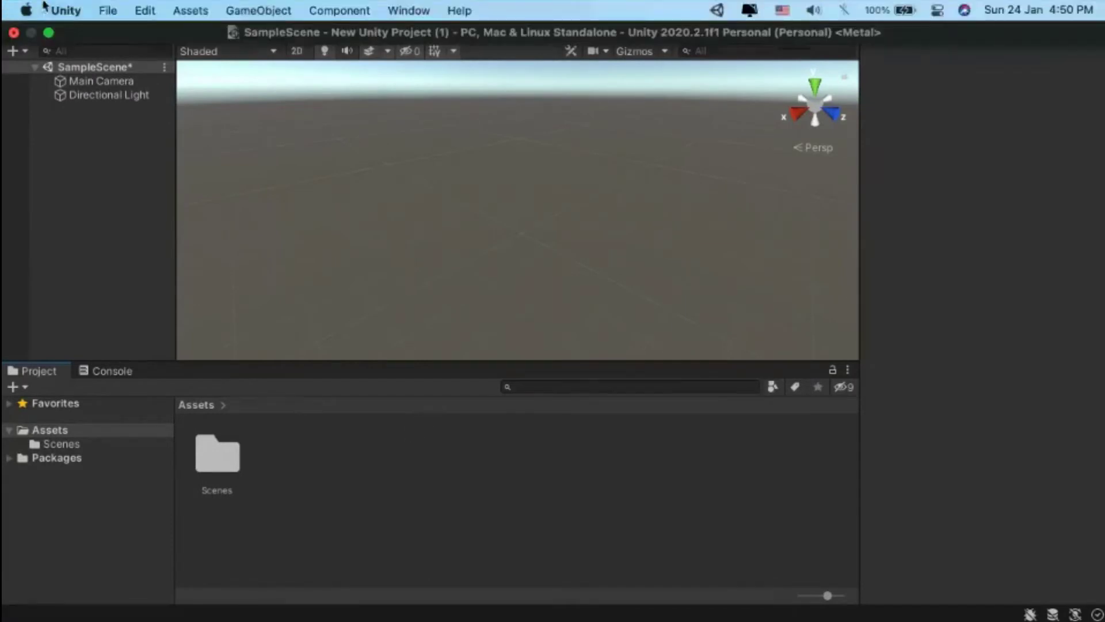
left_click(108, 8)
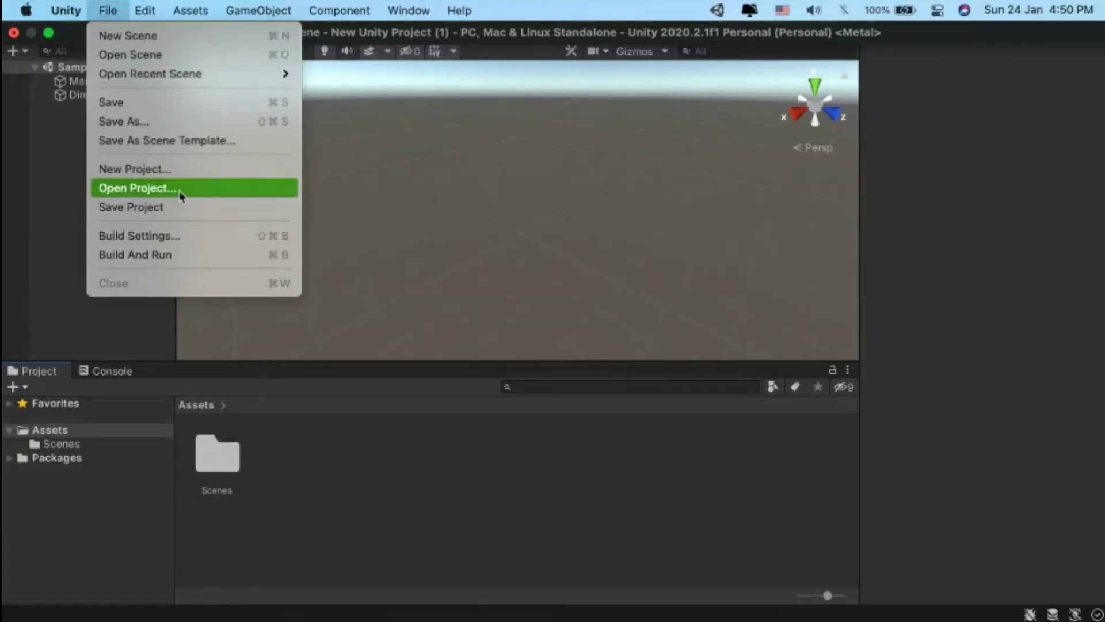
left_click(184, 254)
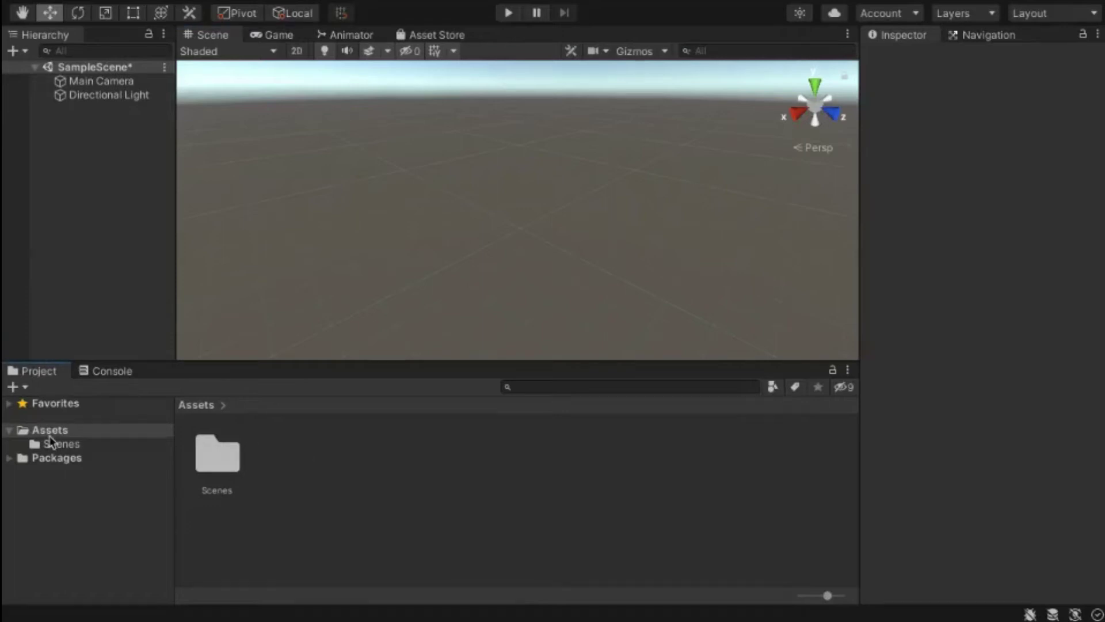
left_click(113, 11)
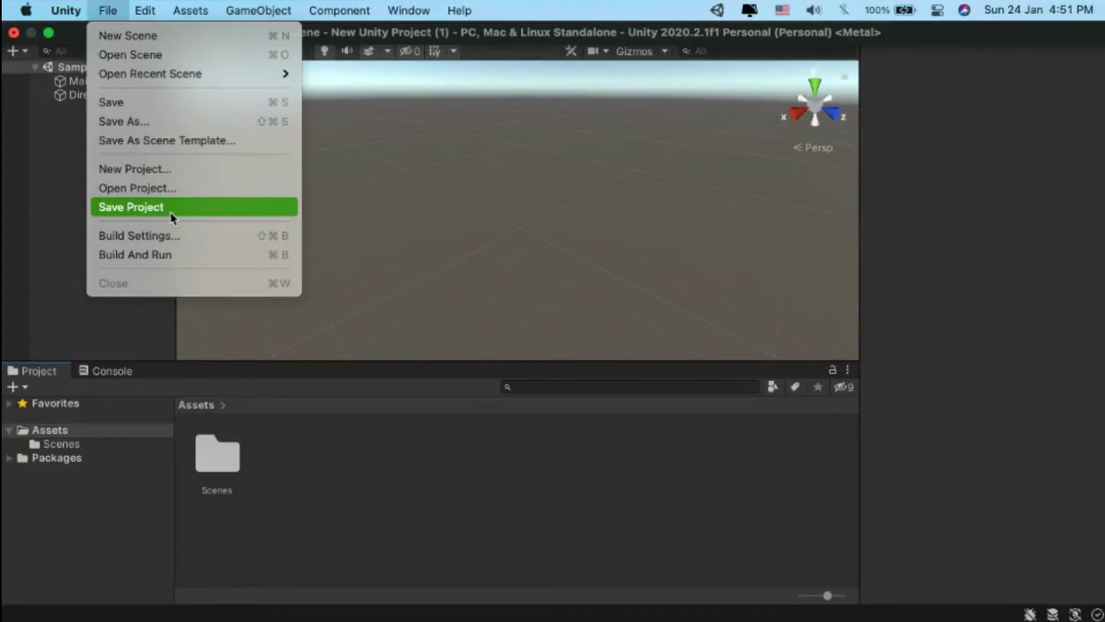
left_click(339, 466)
left_click(108, 10)
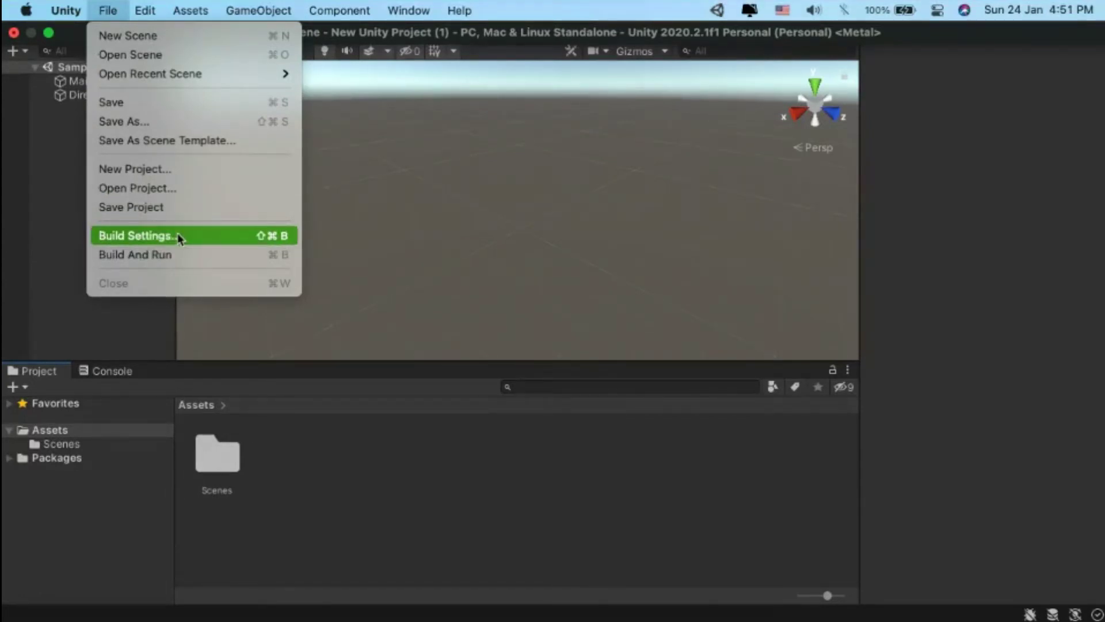
left_click(195, 260)
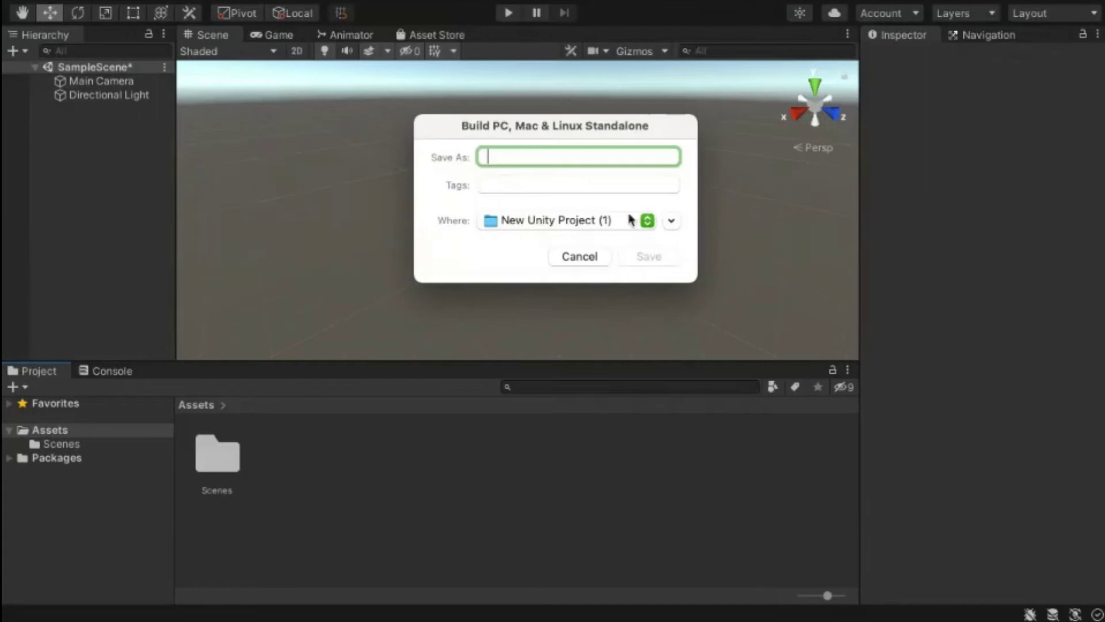
left_click(581, 257)
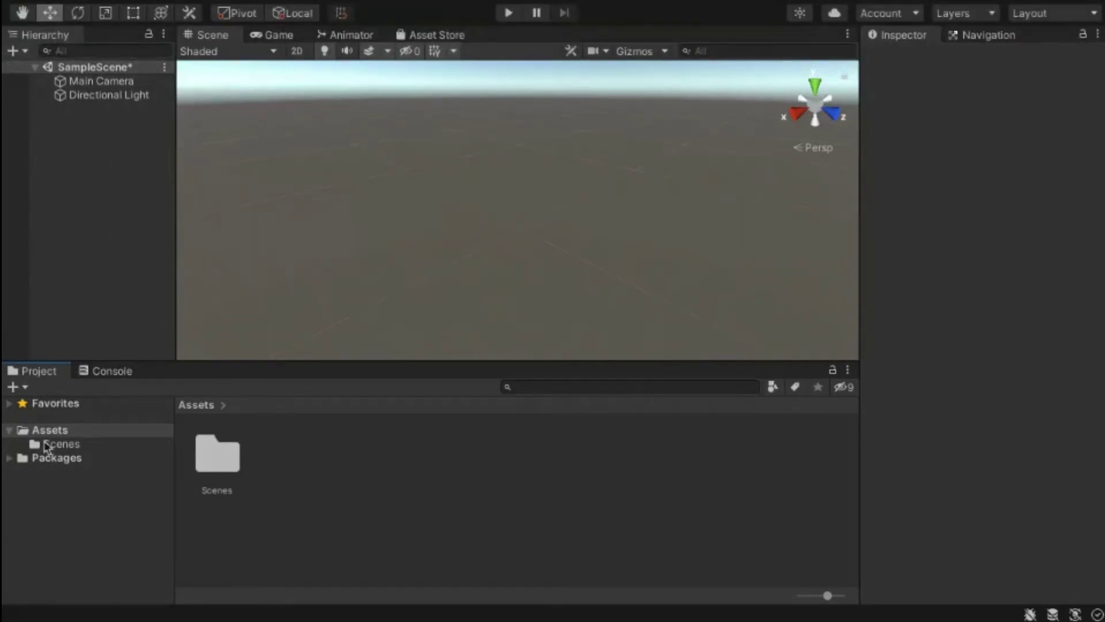
- View the console and return to the project's asset browser
left_click(90, 371)
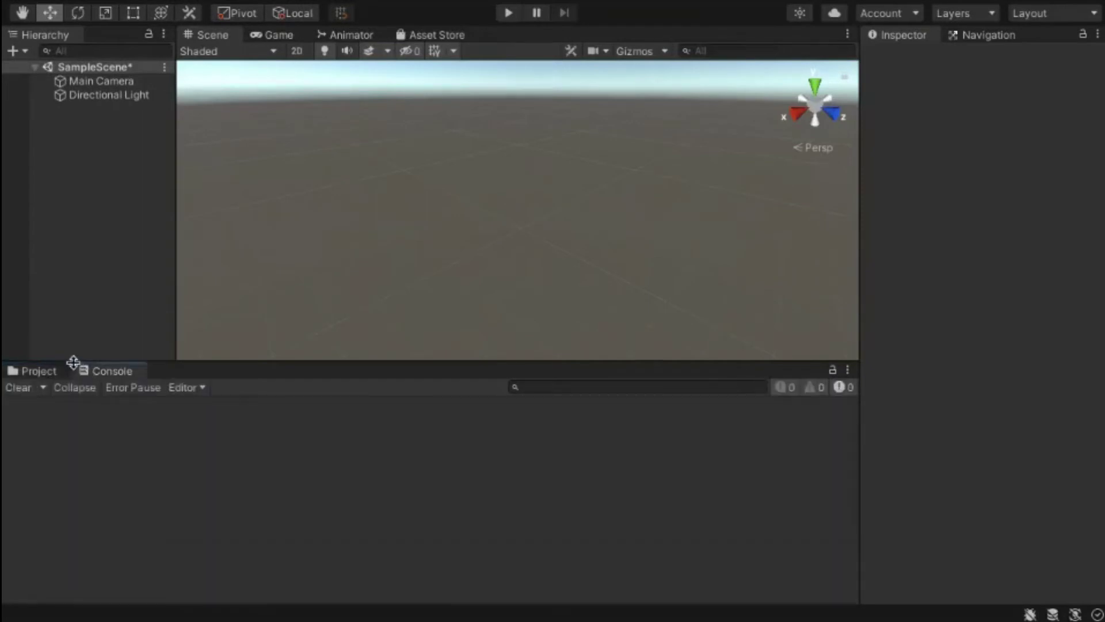
left_click(50, 373)
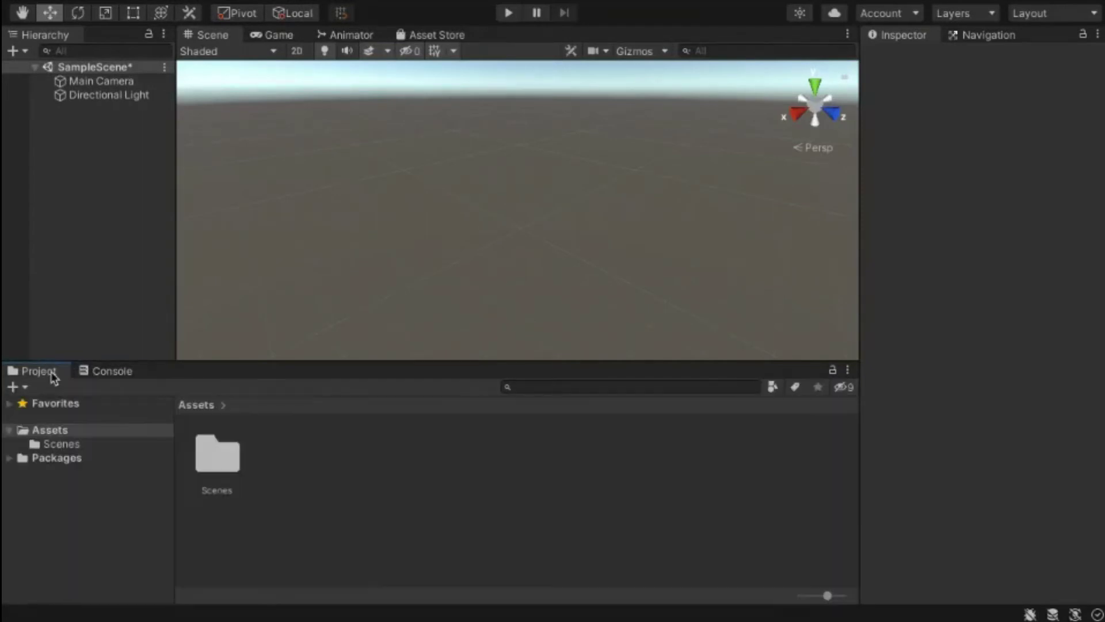
- View the Navigation and Inspector panels, and compare the Game view with the Scene view
left_click(970, 36)
left_click(906, 35)
left_click(261, 36)
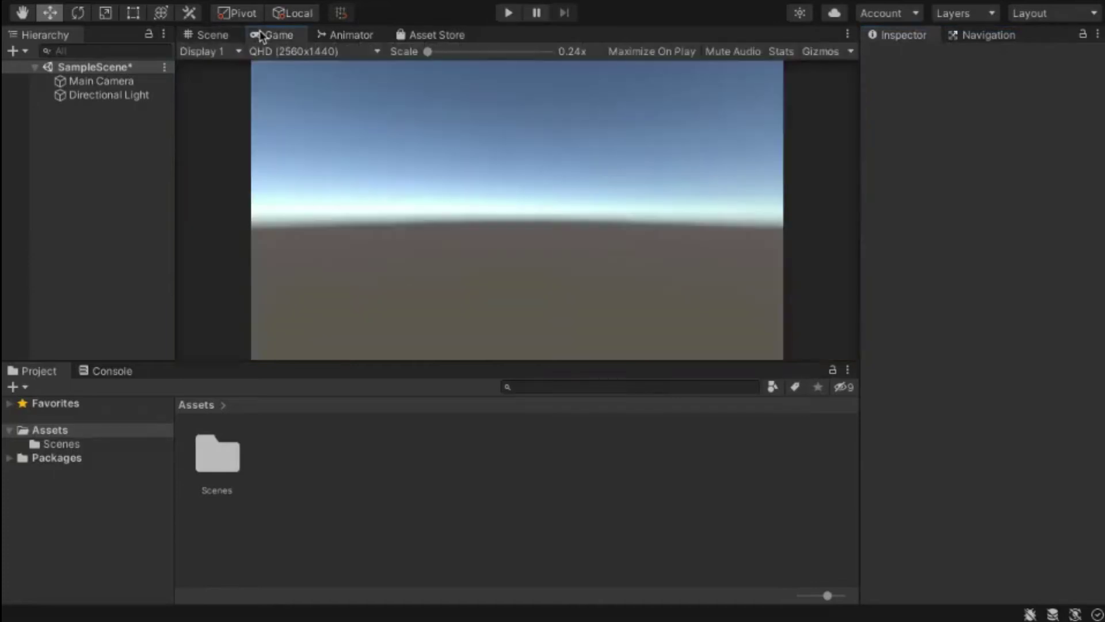
left_click(206, 38)
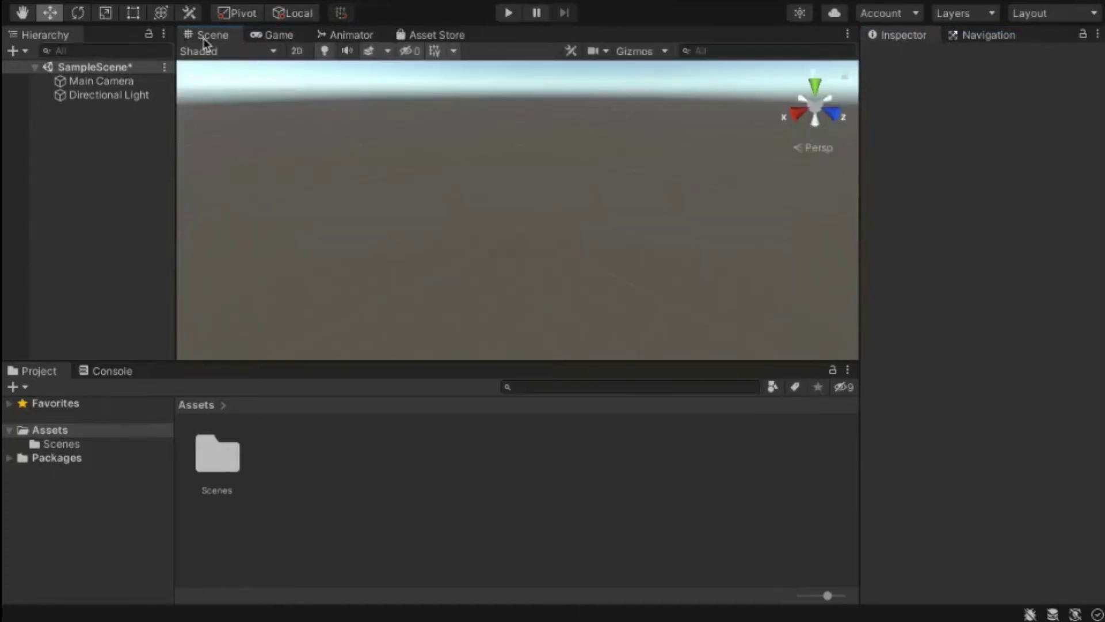
mouse_move(268, 40)
left_mouse_down()
mouse_move(375, 226)
mouse_move(706, 138)
mouse_move(525, 188)
mouse_move(425, 231)
mouse_move(530, 286)
mouse_move(358, 74)
mouse_move(252, 42)
left_mouse_up()
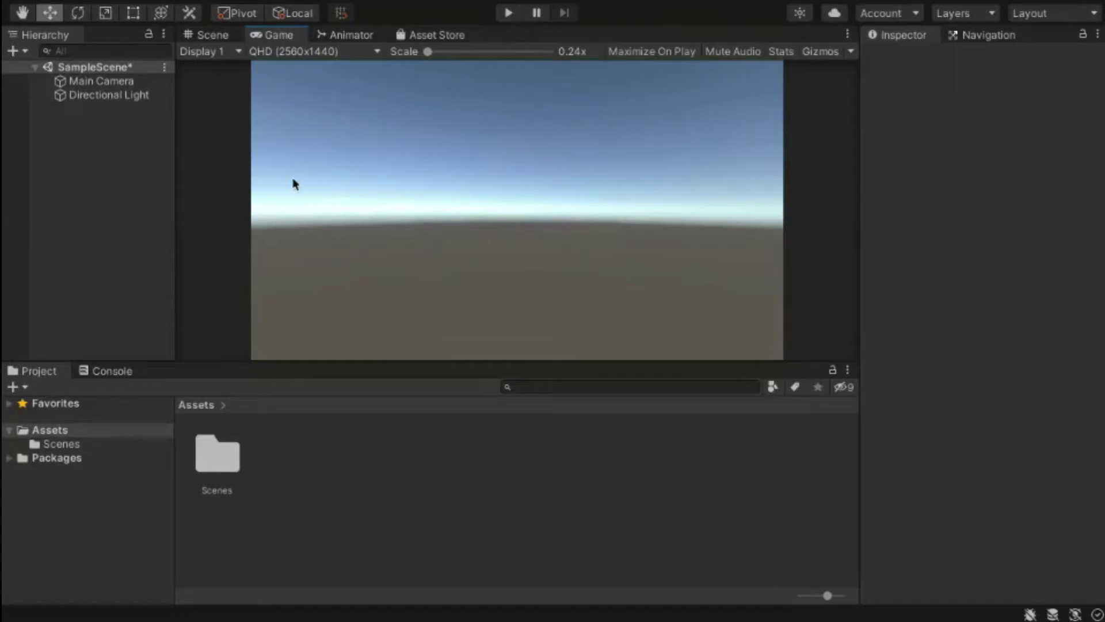
- Bring the Scene view to the front through the editor's list of general windows
mouse_move(260, 5)
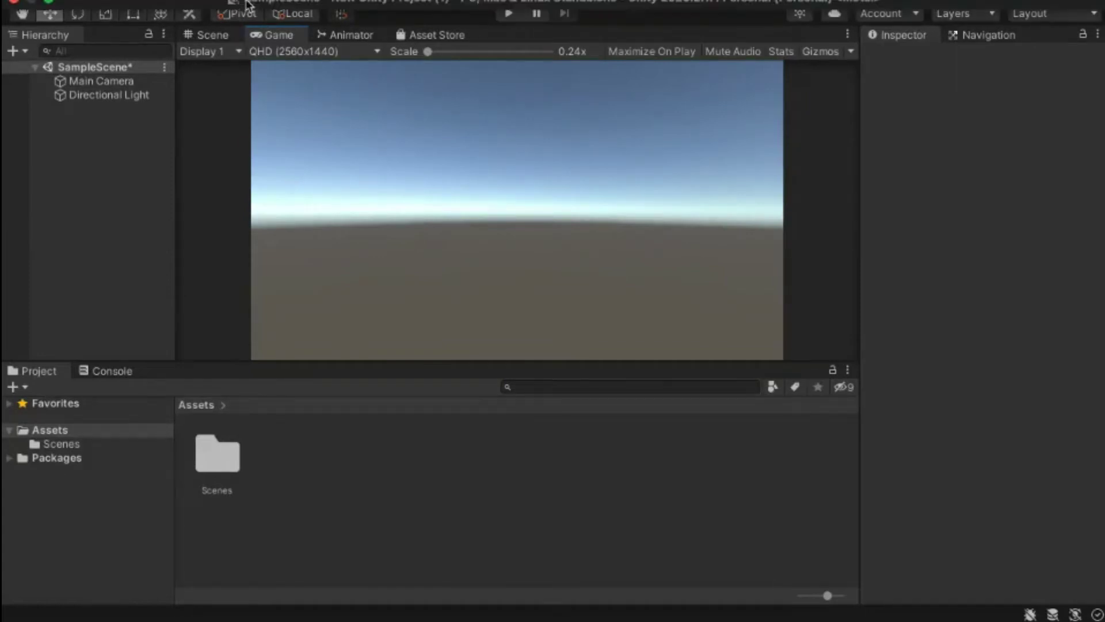
left_click(410, 10)
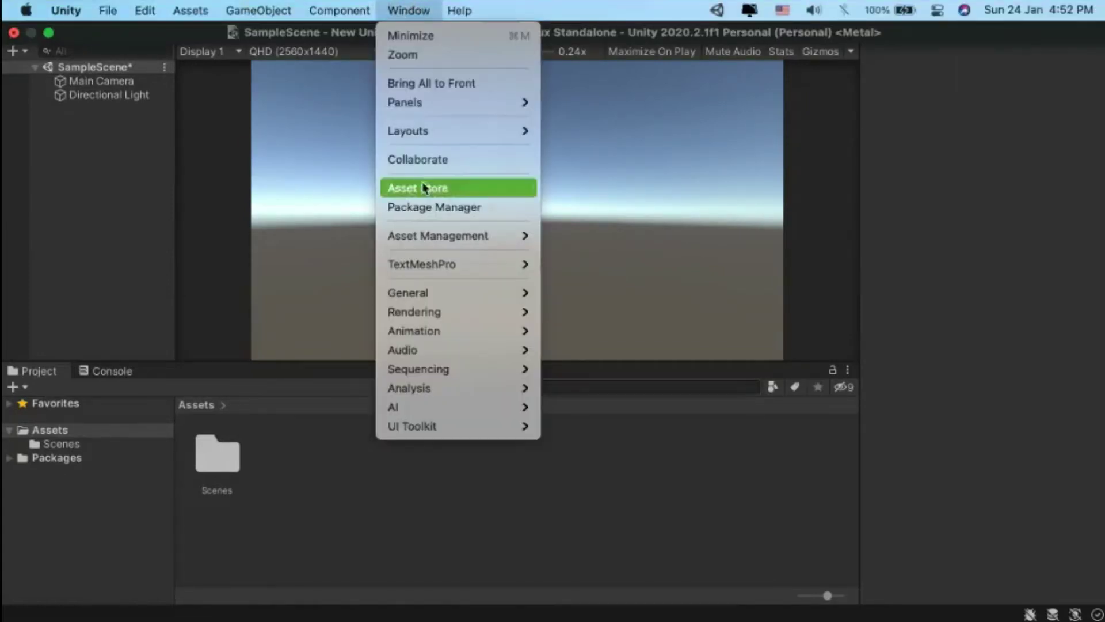
mouse_move(448, 311)
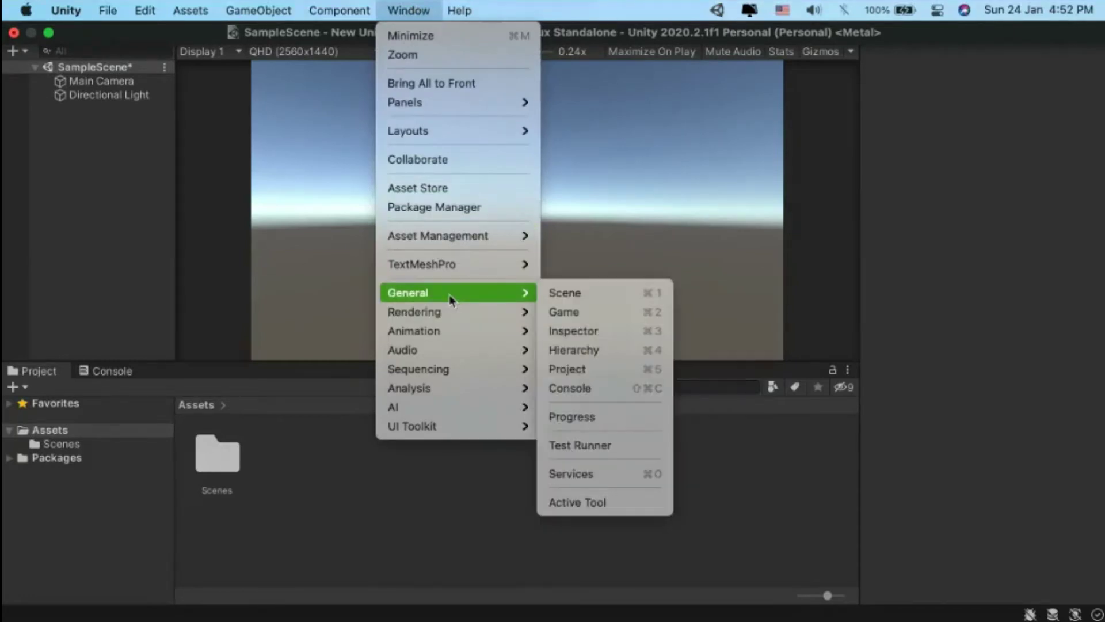
left_click(554, 292)
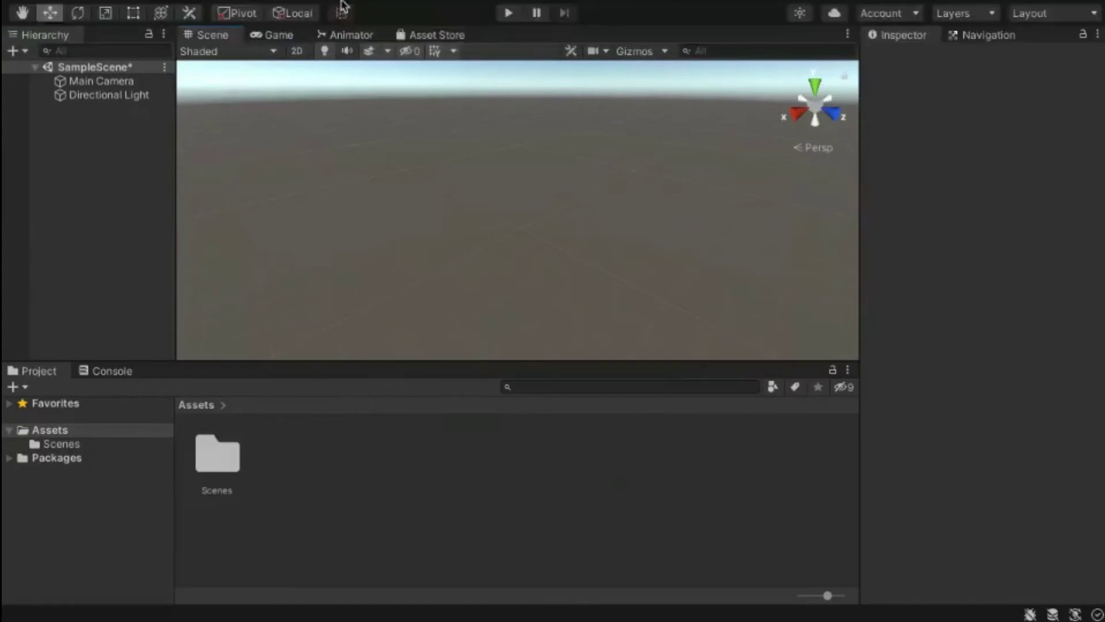
- Open the Animation window, dock it beside the Asset Store view, and return to the Scene view after viewing the Animator
left_click(408, 10)
mouse_move(453, 334)
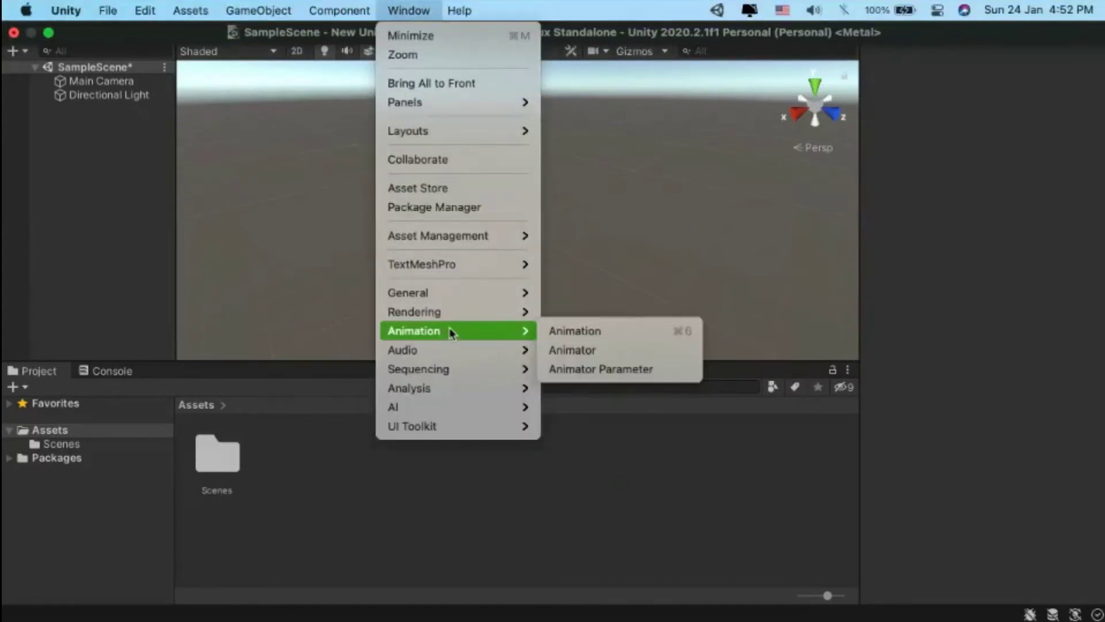
left_click(611, 331)
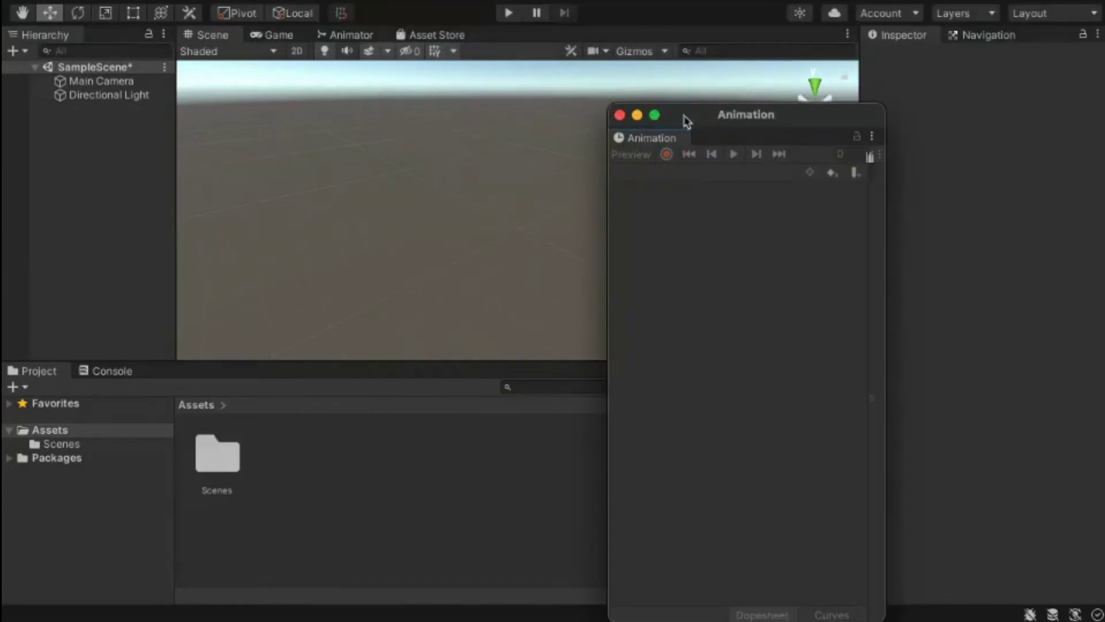
left_click_drag(656, 139, 434, 44)
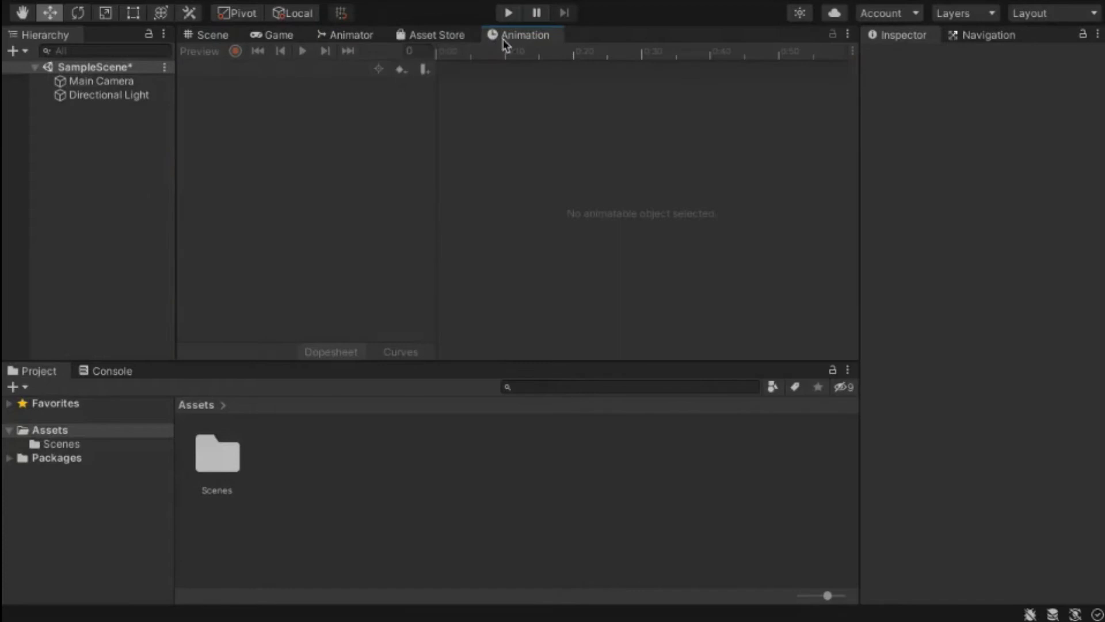
left_click(356, 36)
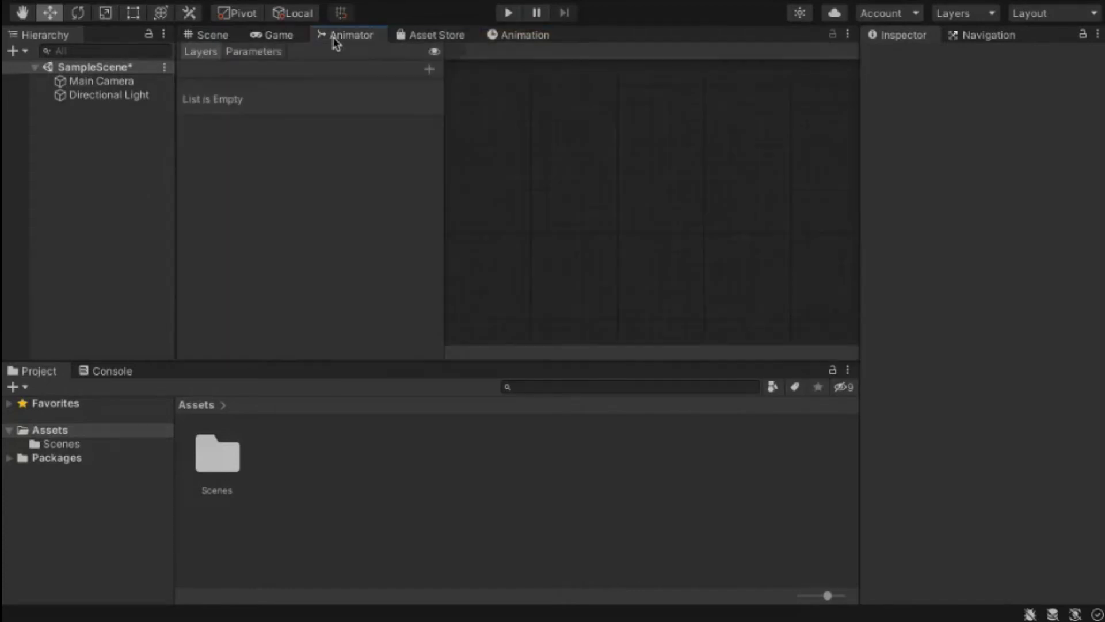
left_click(209, 33)
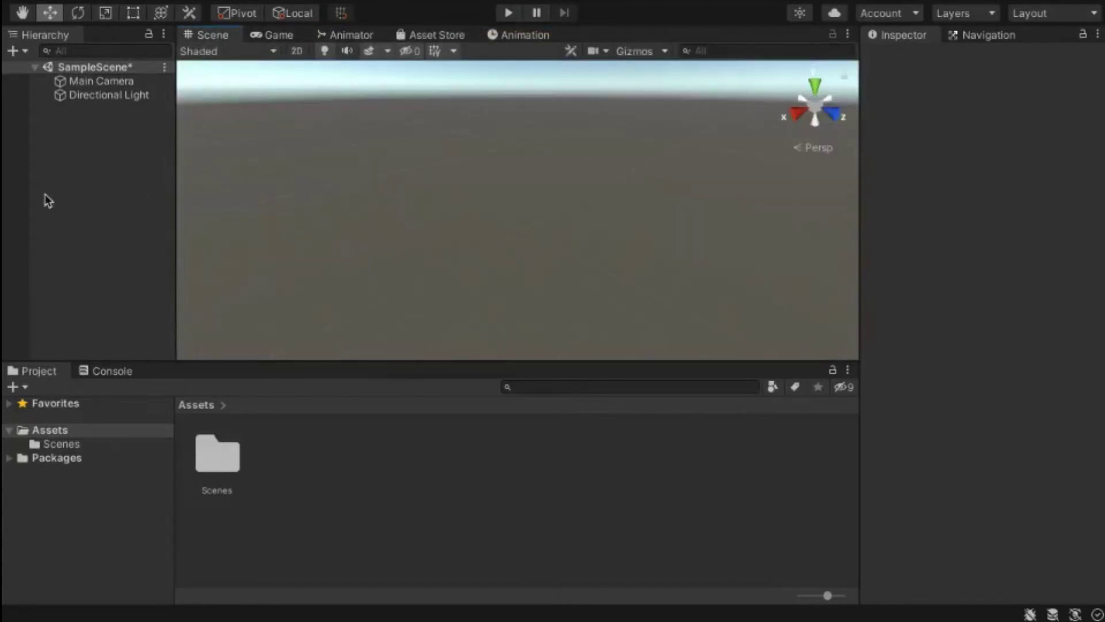
- Review the available component categories and the editor's window layout options without applying any
mouse_move(305, 6)
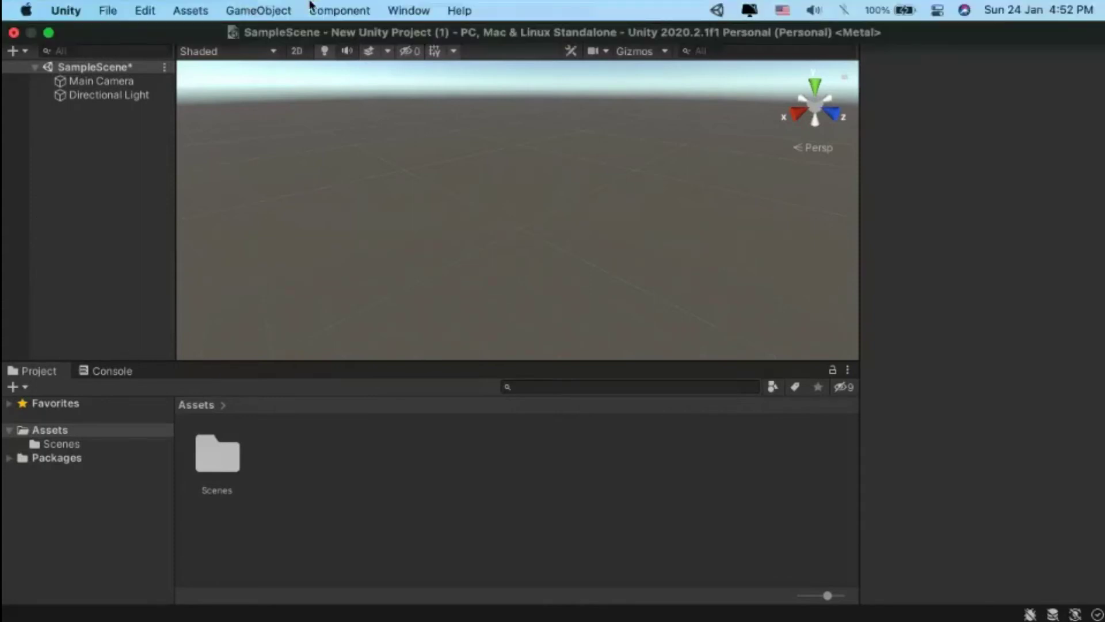
left_click(352, 10)
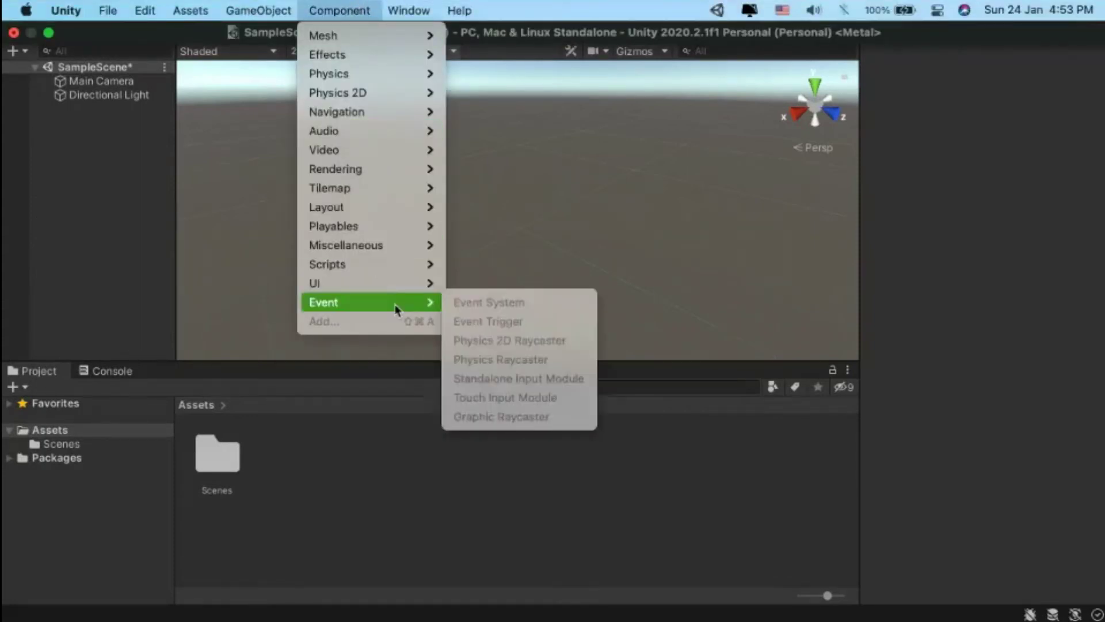
mouse_move(409, 10)
mouse_move(436, 231)
mouse_move(512, 137)
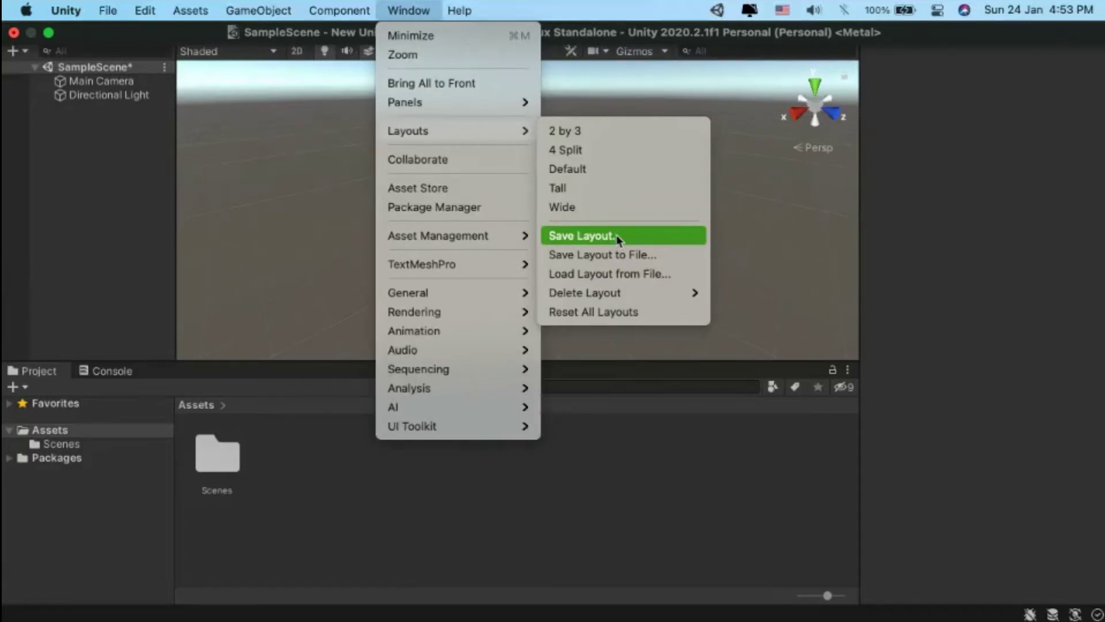
left_click(558, 322)
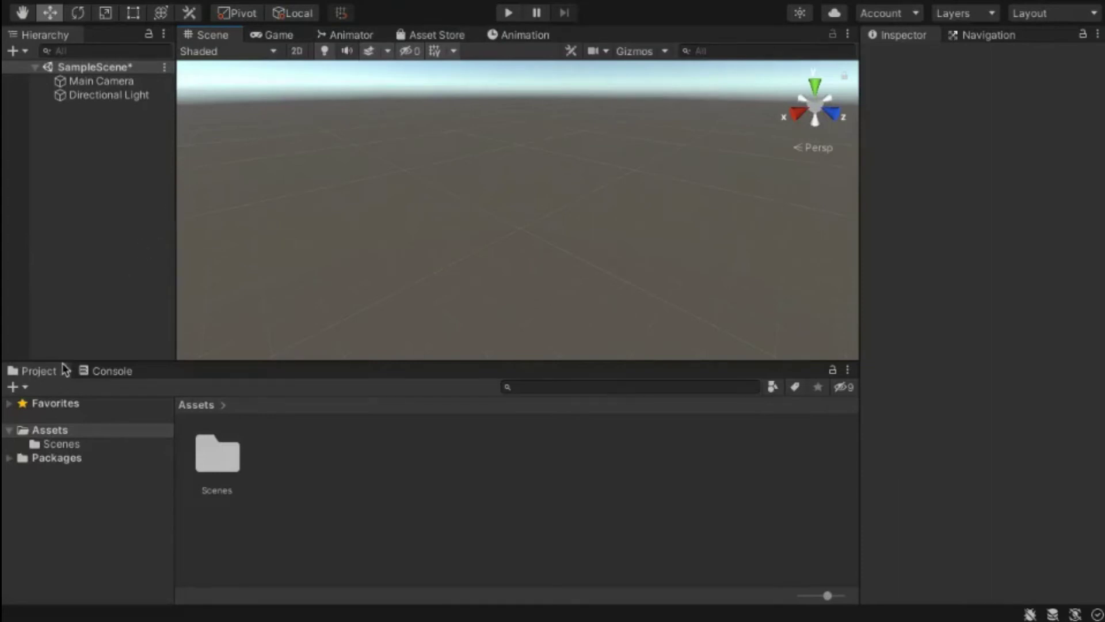
- Collapse the Assets folder and expand the Packages folder in the project browser
left_click(41, 379)
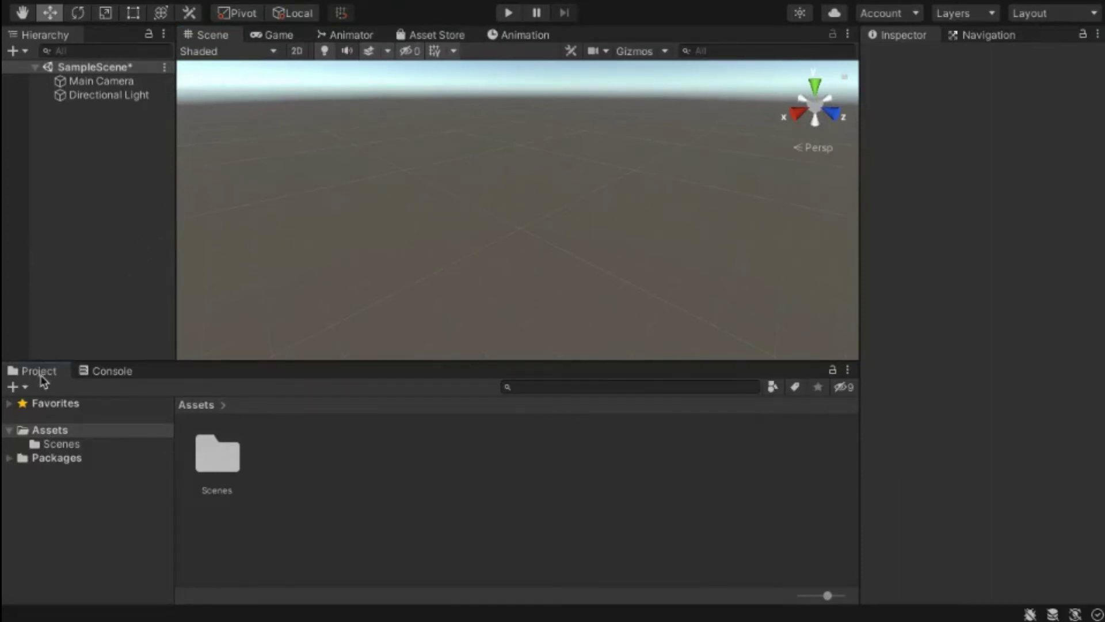
left_click(9, 431)
left_click(9, 431)
left_click(8, 431)
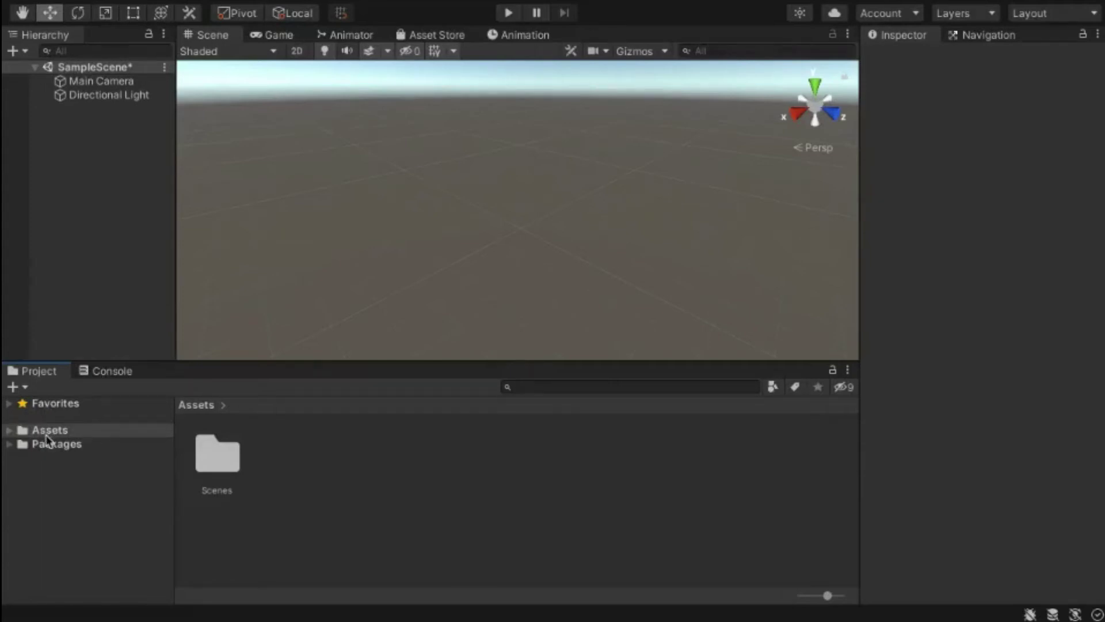
left_click(9, 445)
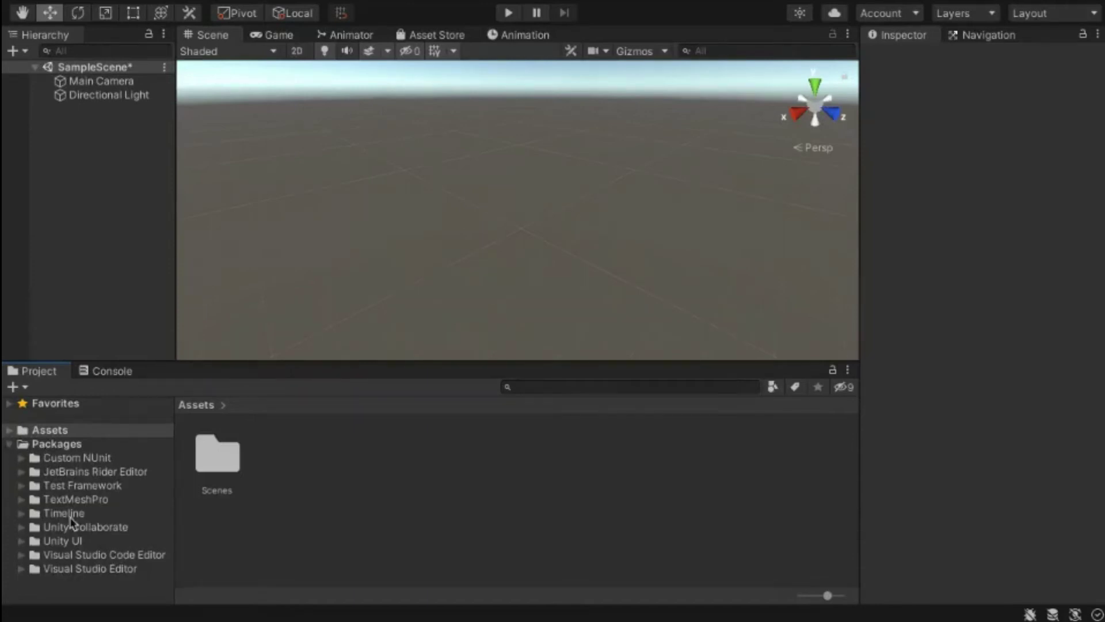
- Examine the TextMeshPro, Unity UI, Test Framework, Timeline and Unity Collaborate package contents, and collapse the Packages folder
left_click(53, 499)
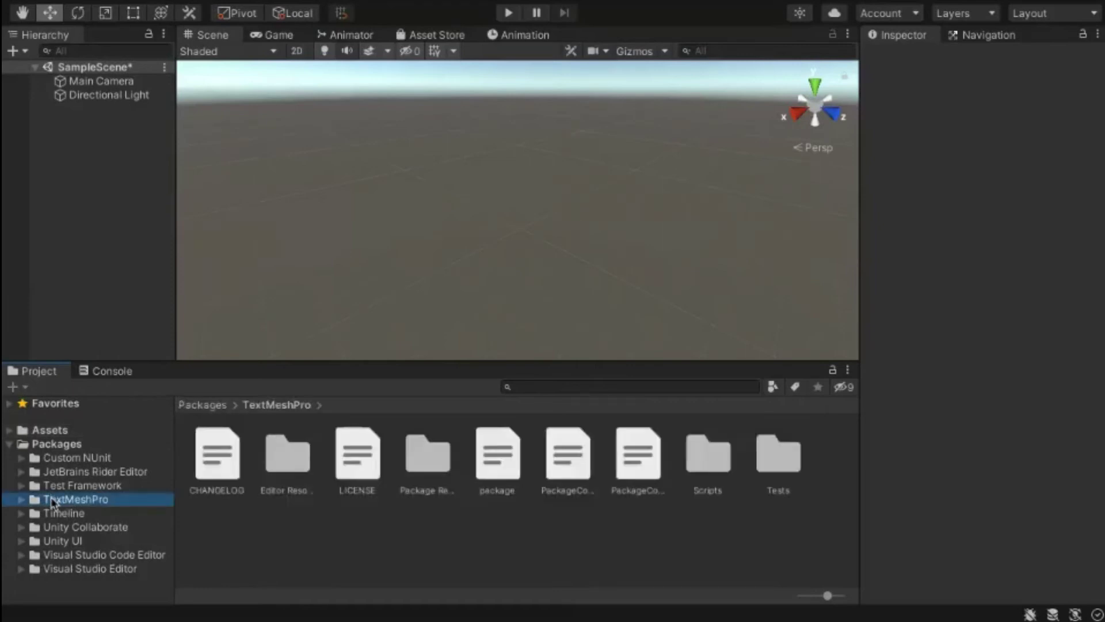
left_click(82, 526)
left_click(99, 541)
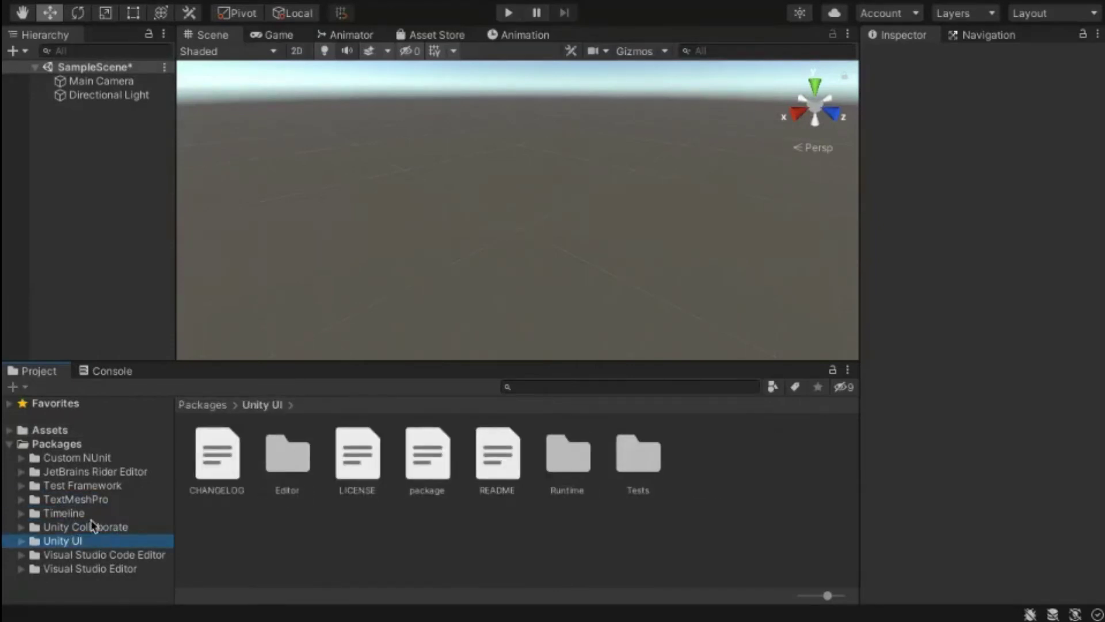
left_click(95, 485)
left_click(119, 512)
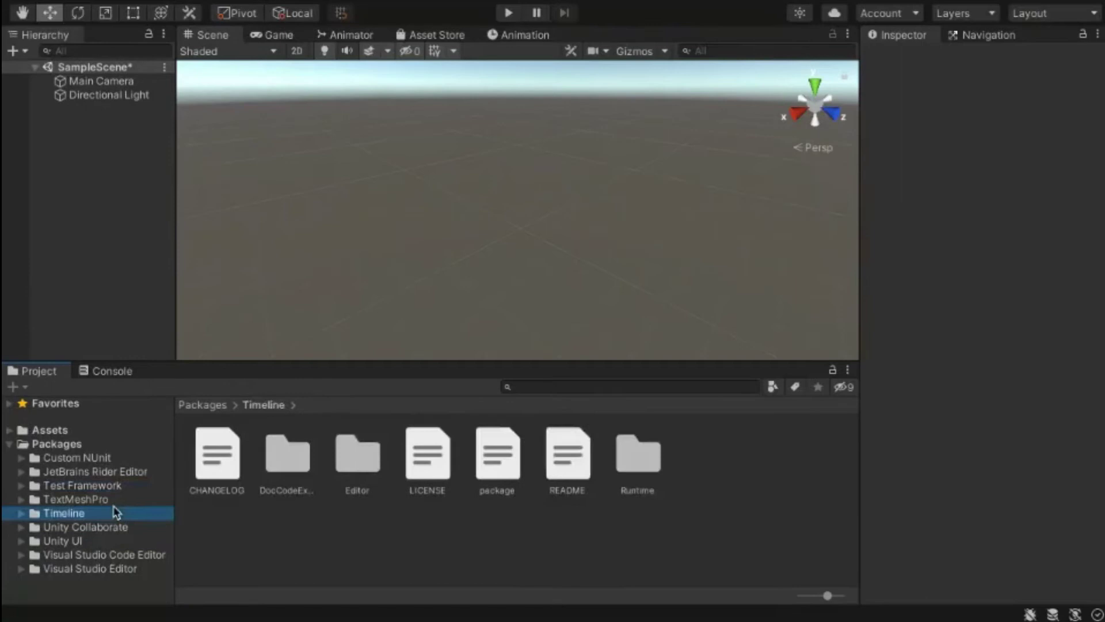
left_click(99, 527)
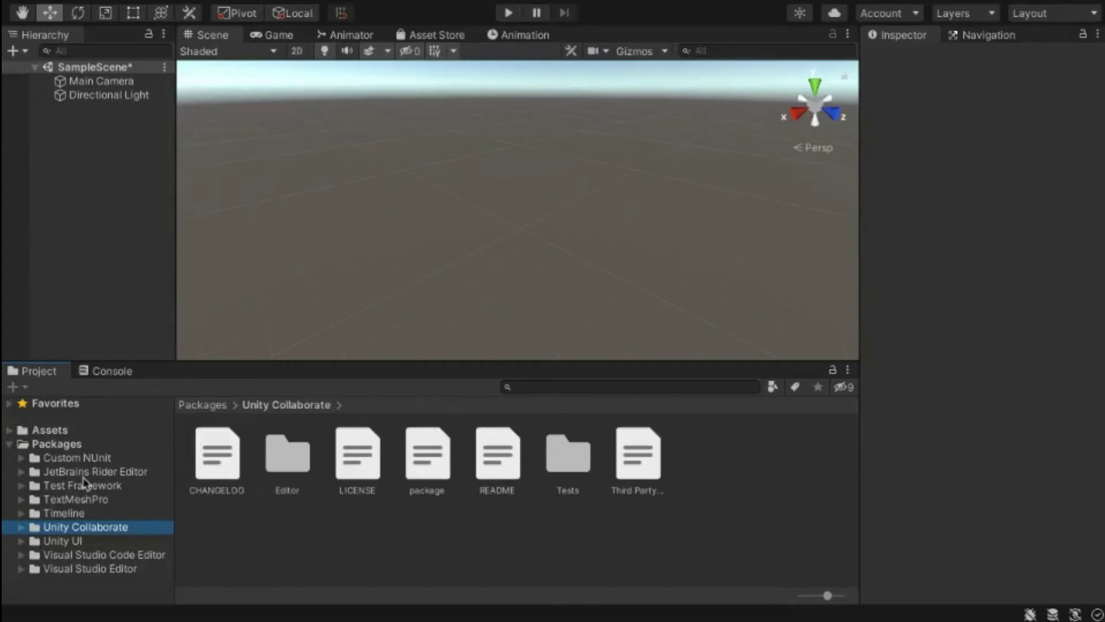
left_click(10, 444)
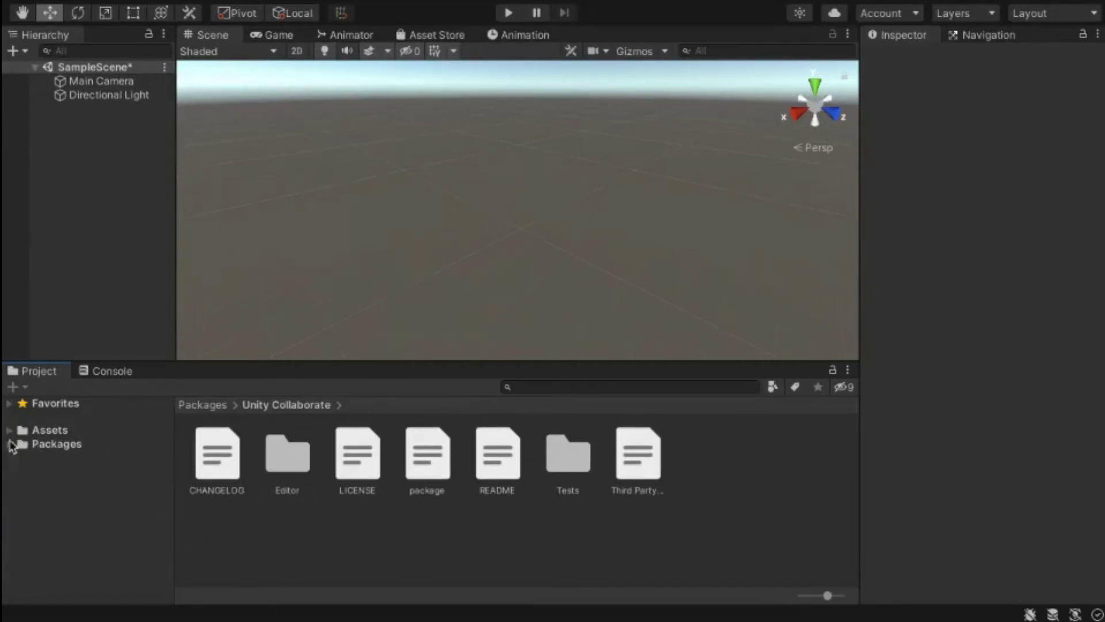
- Open the Scenes folder under Assets and try to open SampleScene, cancelling the prompt to save changes
left_click(9, 431)
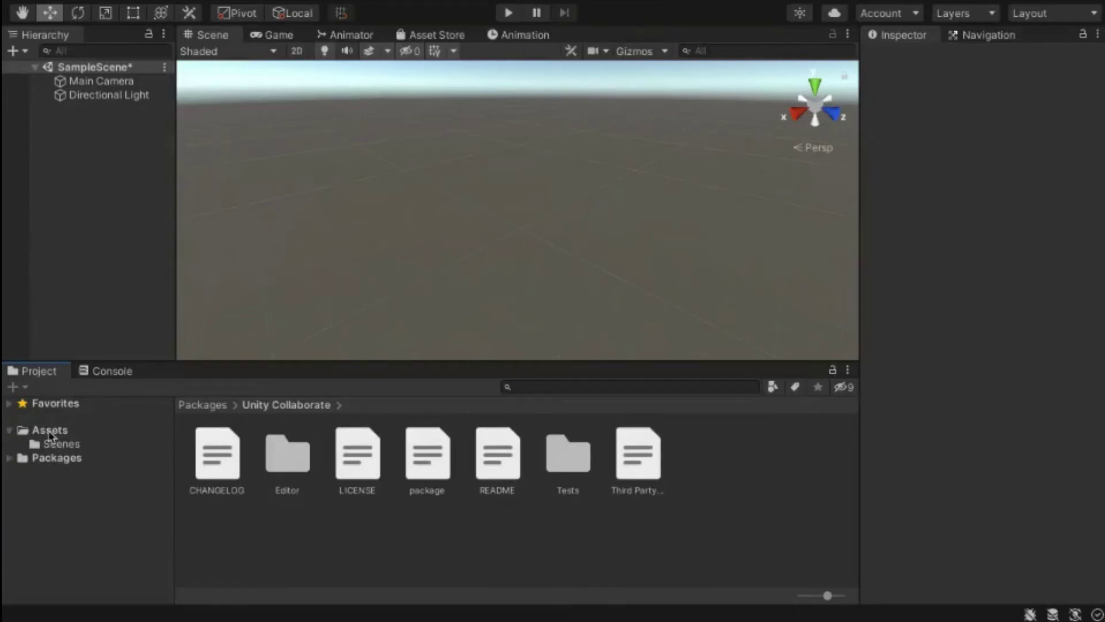
left_click(47, 433)
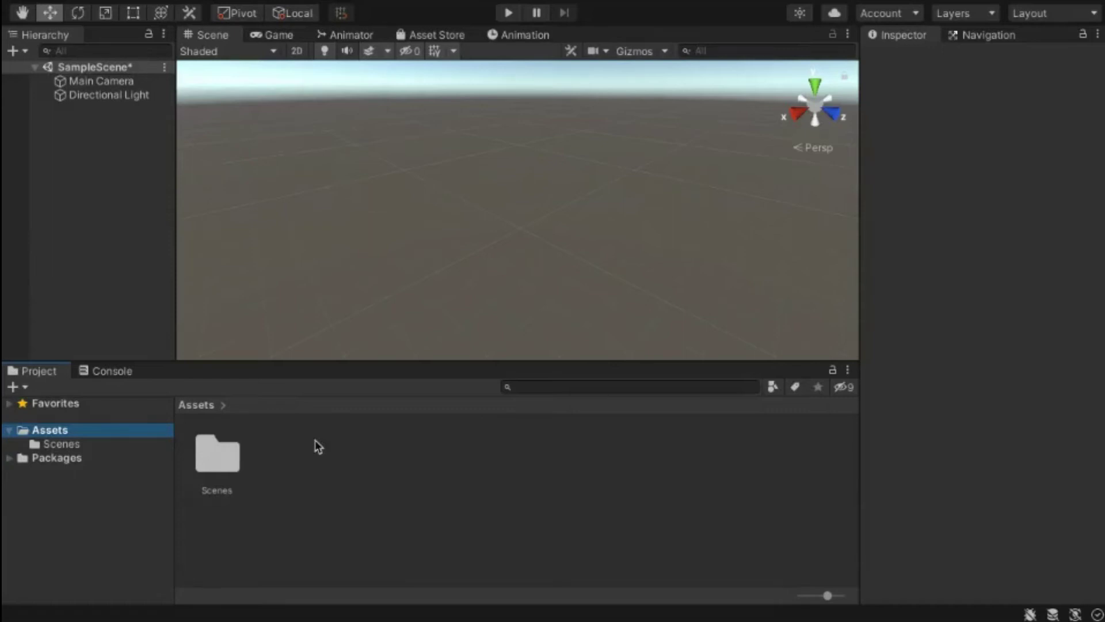
double_click(227, 454)
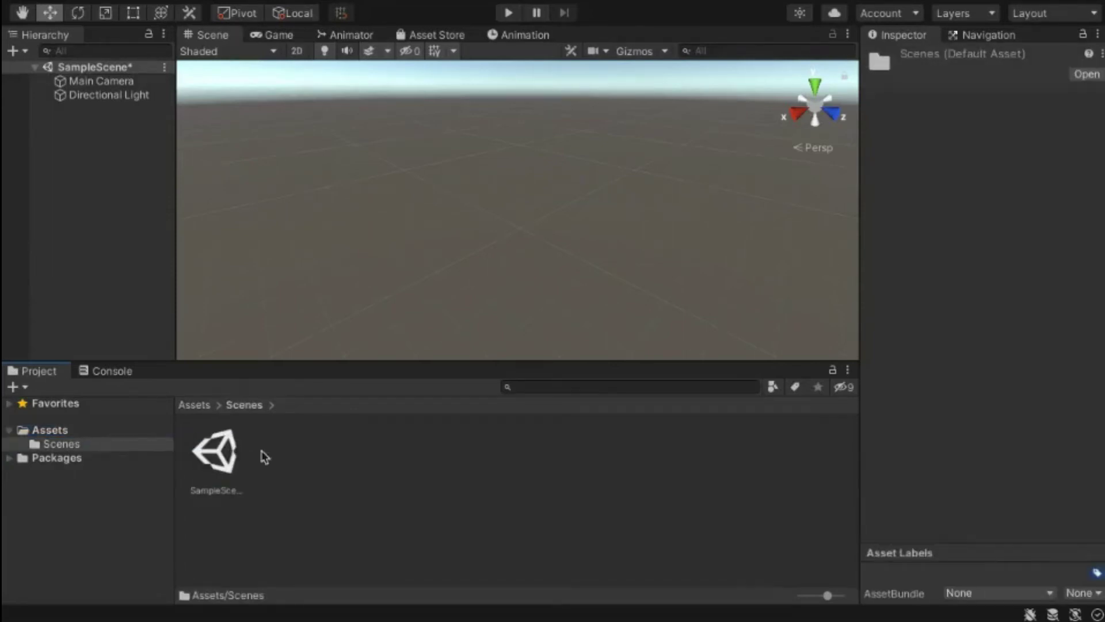
double_click(228, 454)
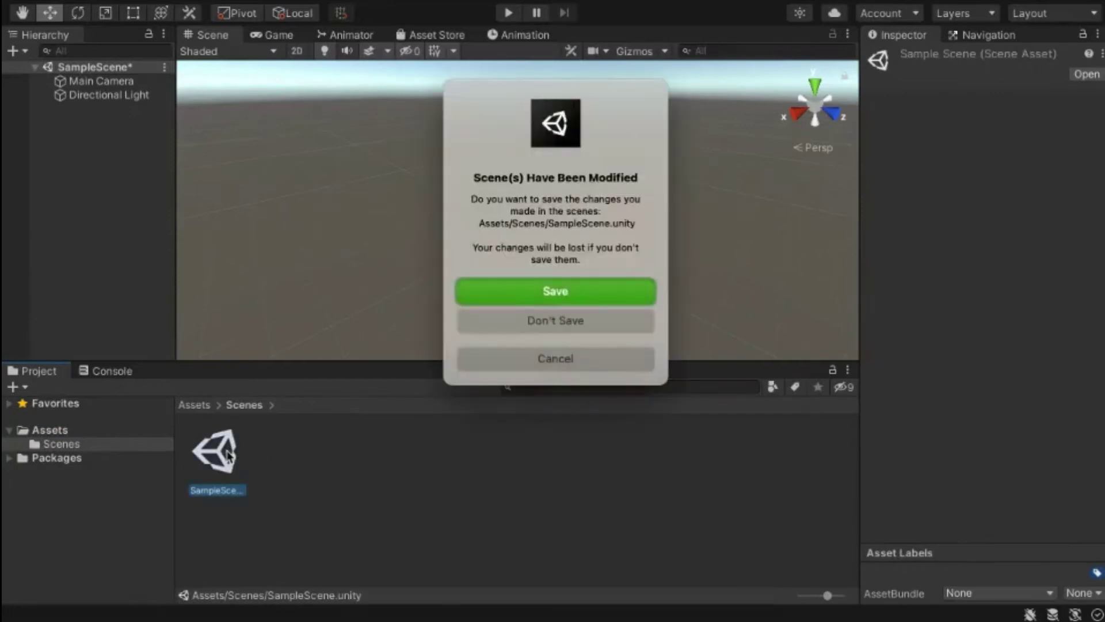
left_click(545, 367)
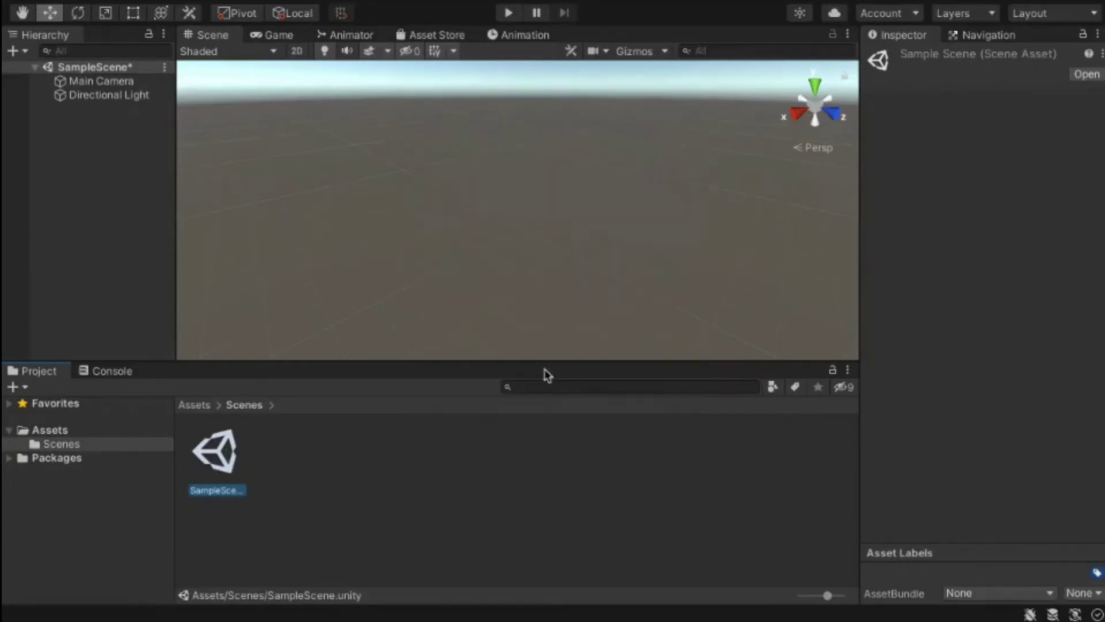
- Clear the scene asset selection, and view the console before returning to the project browser
left_click(117, 111)
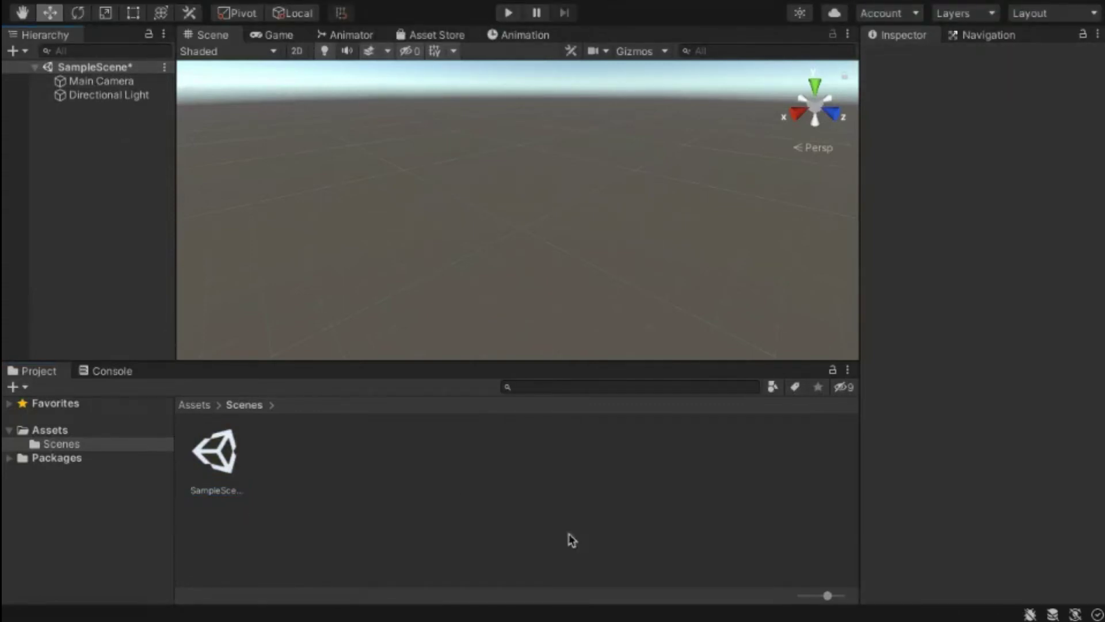
left_click(116, 372)
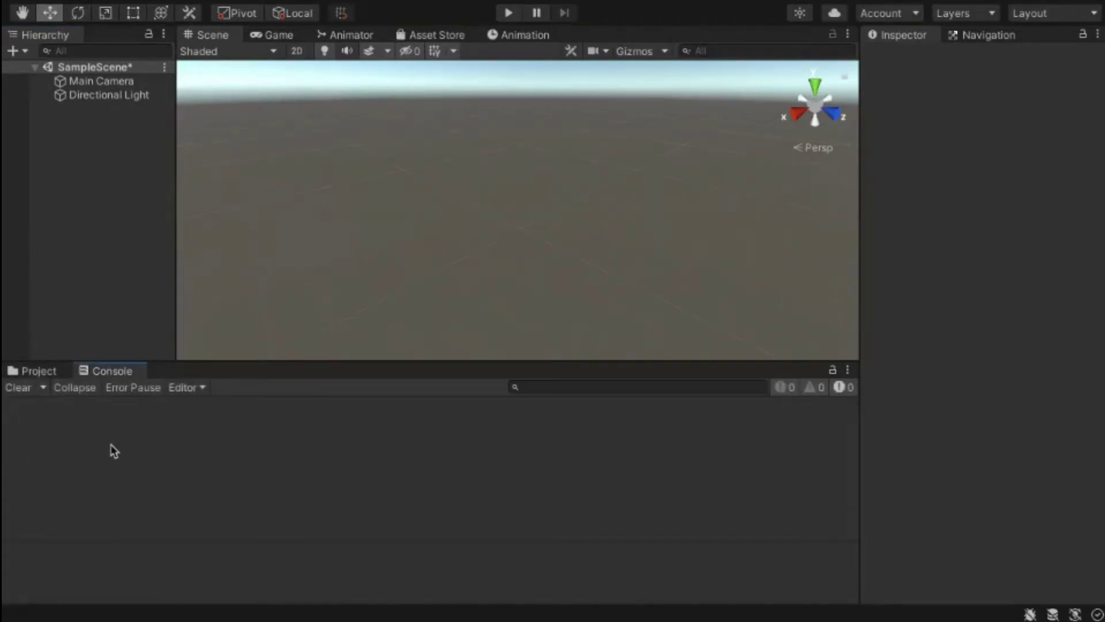
left_click(41, 374)
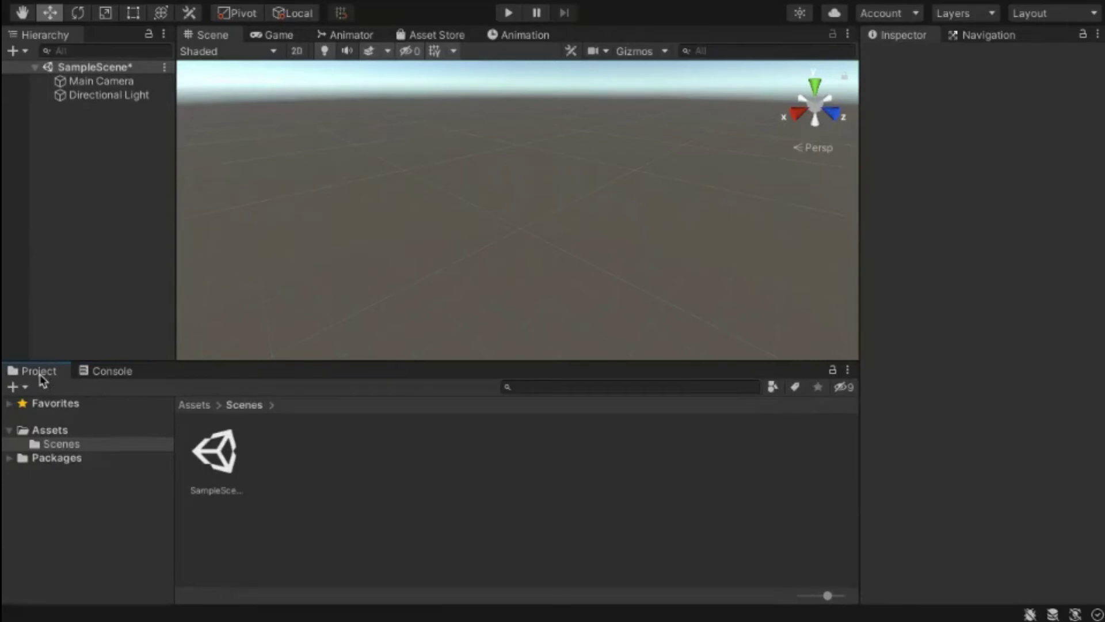
- Show the Unity Collaborate package contents with Assets collapsed and Packages expanded, and open the Collaborate window
left_click(9, 430)
left_click(9, 445)
left_click(9, 445)
left_click(9, 445)
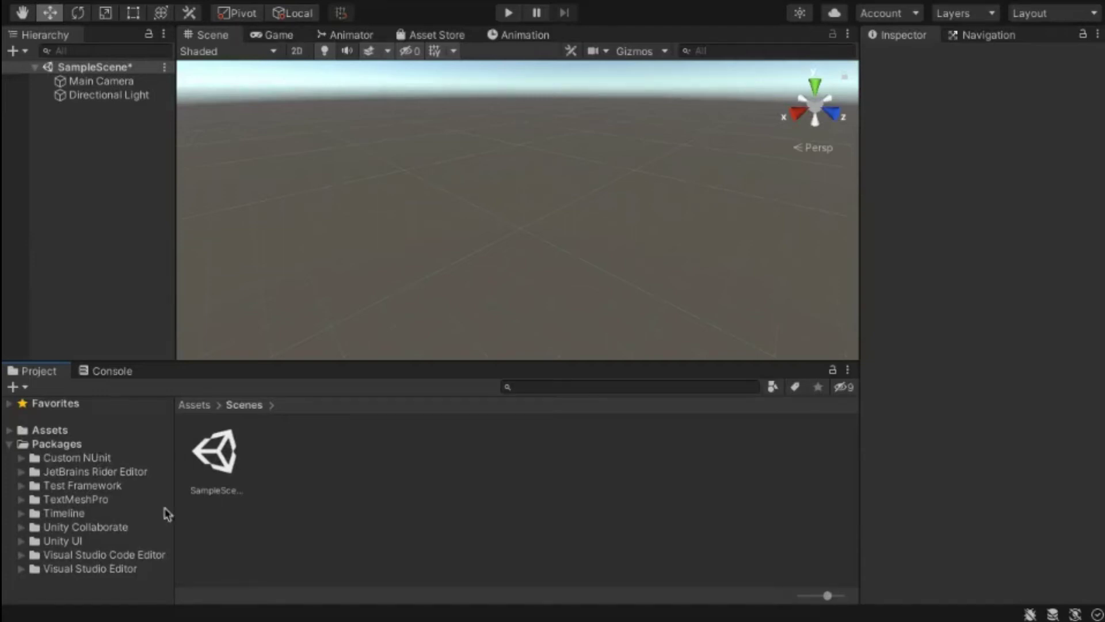
left_click(101, 528)
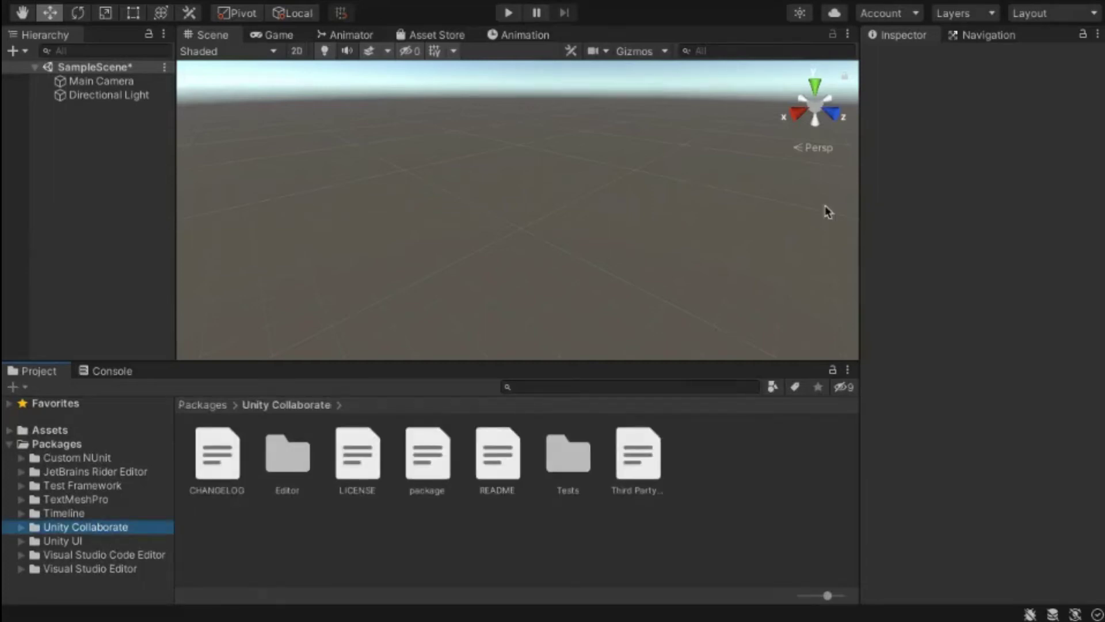
left_click(806, 14)
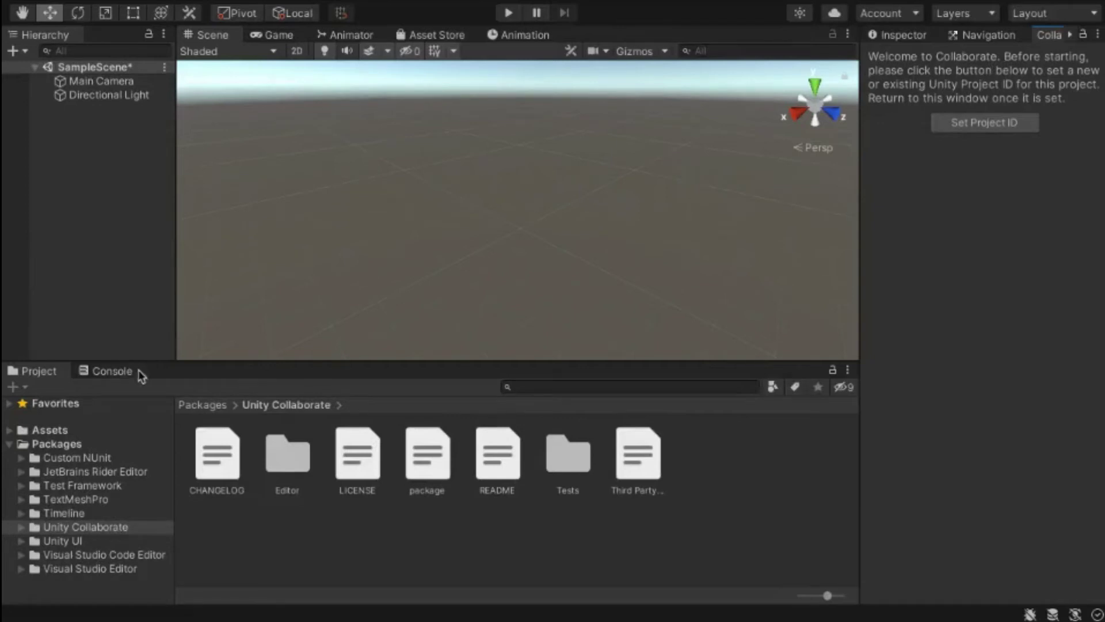
- Show the contents of the Packages folder, and expand the Assets folder to show its contents
left_click(43, 445)
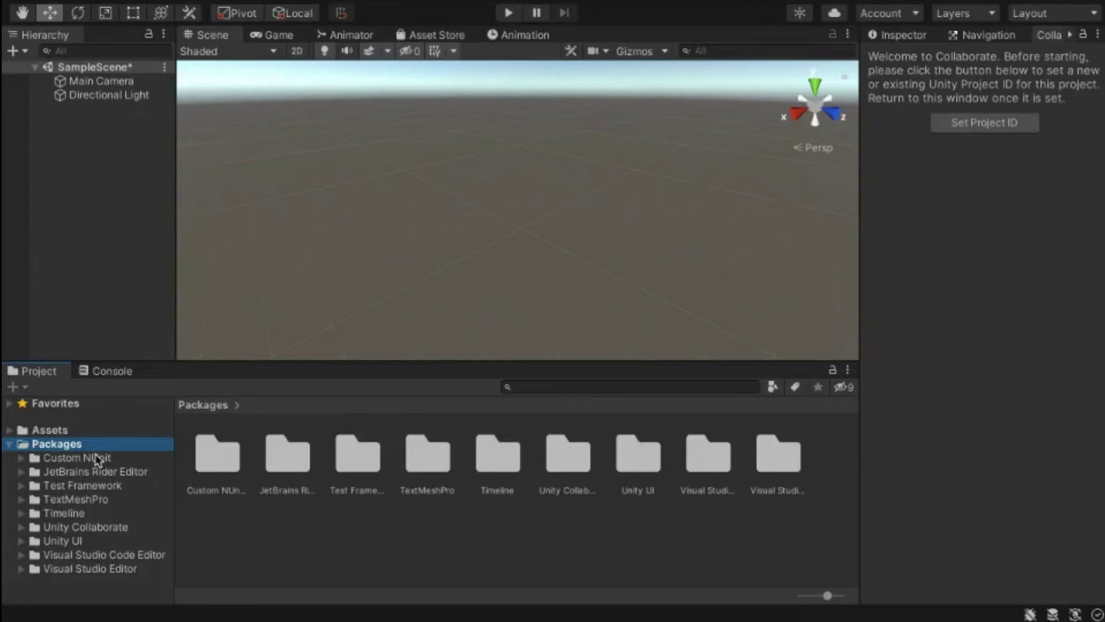
left_click(9, 444)
left_click(9, 445)
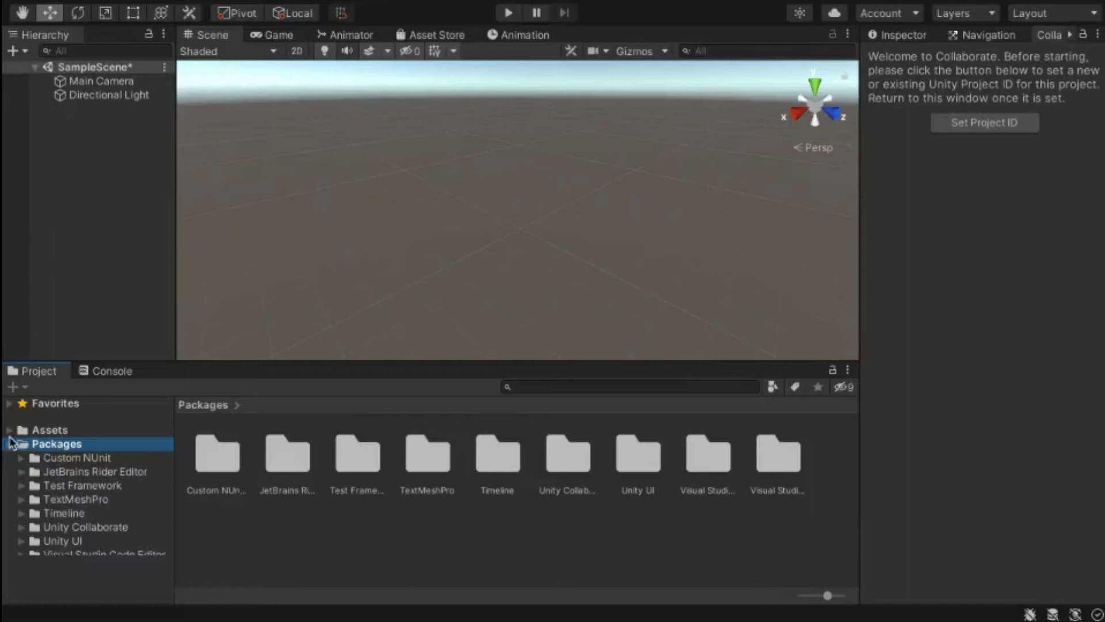
left_click(9, 431)
left_click(38, 433)
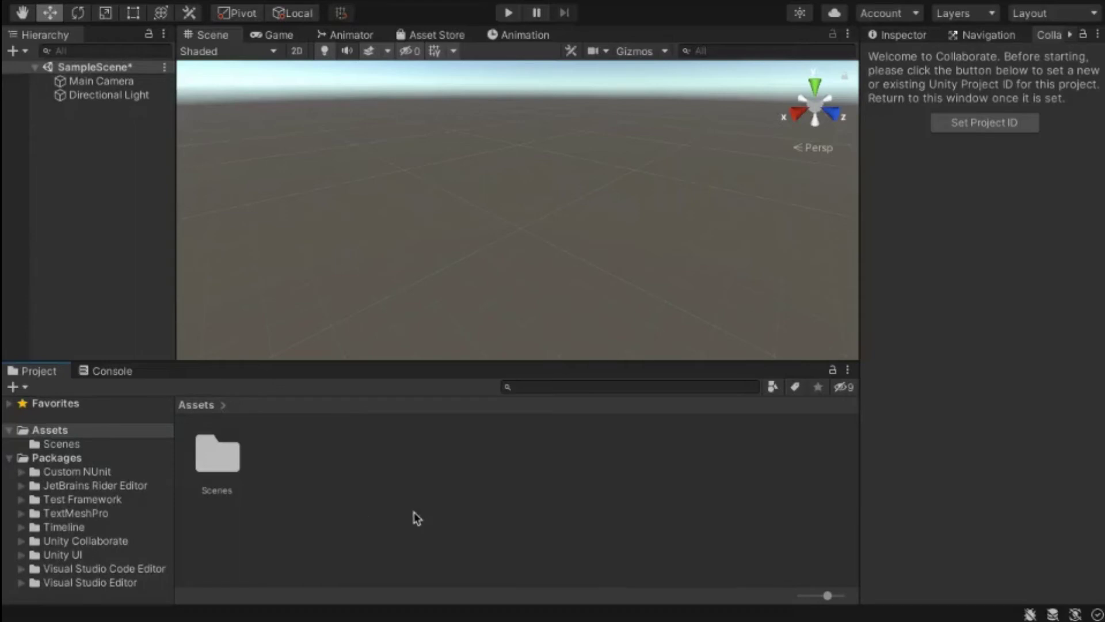
- Look inside the Scenes folder and return to the Assets folder
left_click(223, 467)
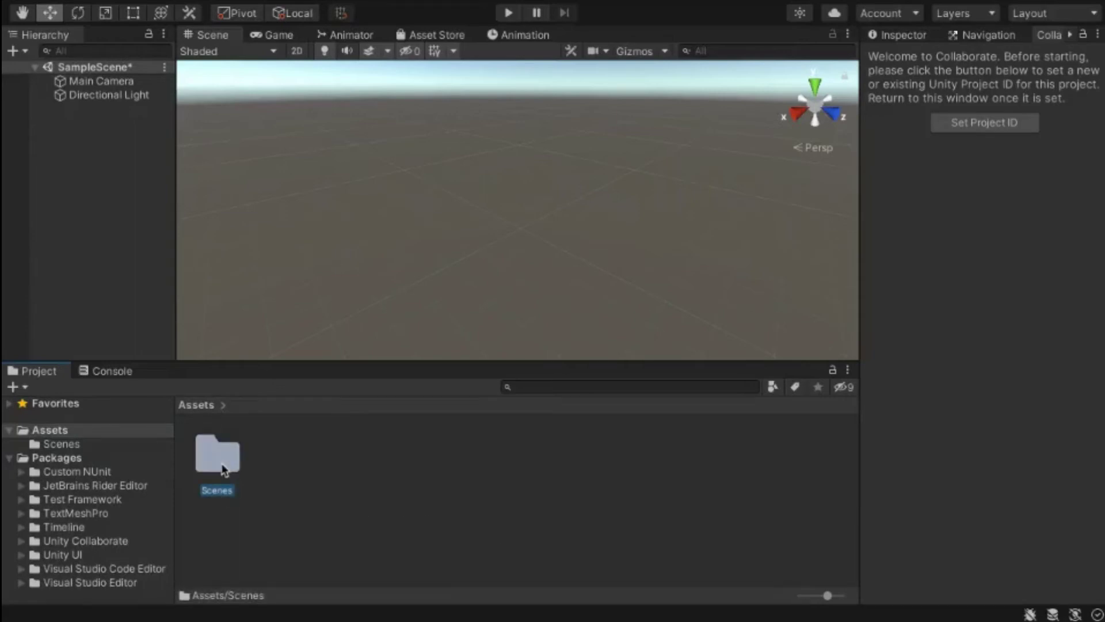
double_click(222, 467)
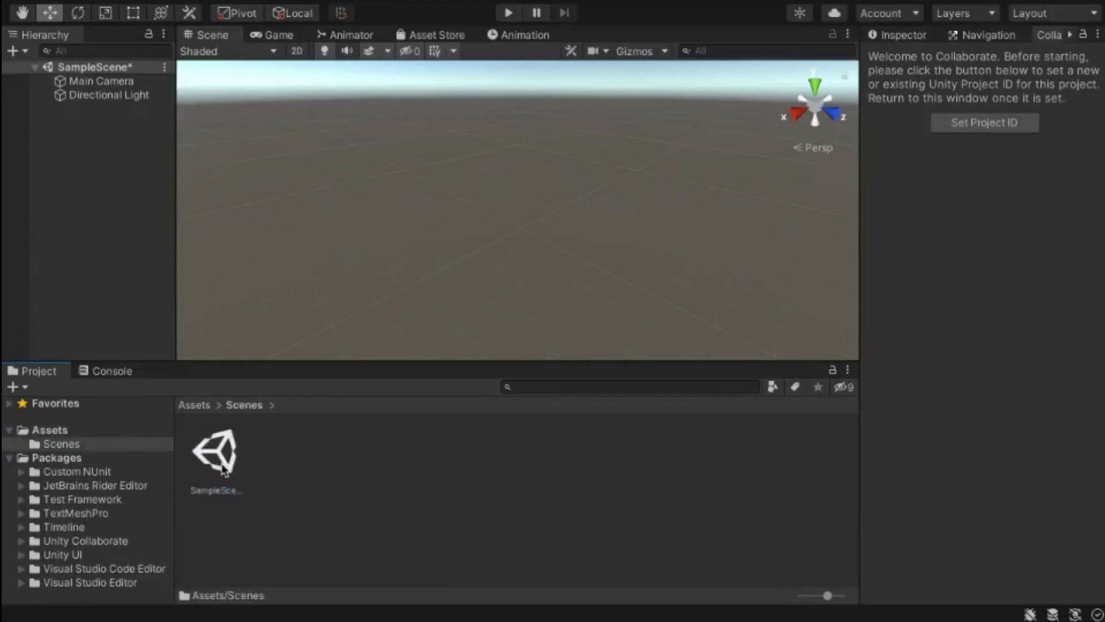
left_click(193, 405)
- Create a new folder named Scripts in the Assets folder
left_click(325, 513)
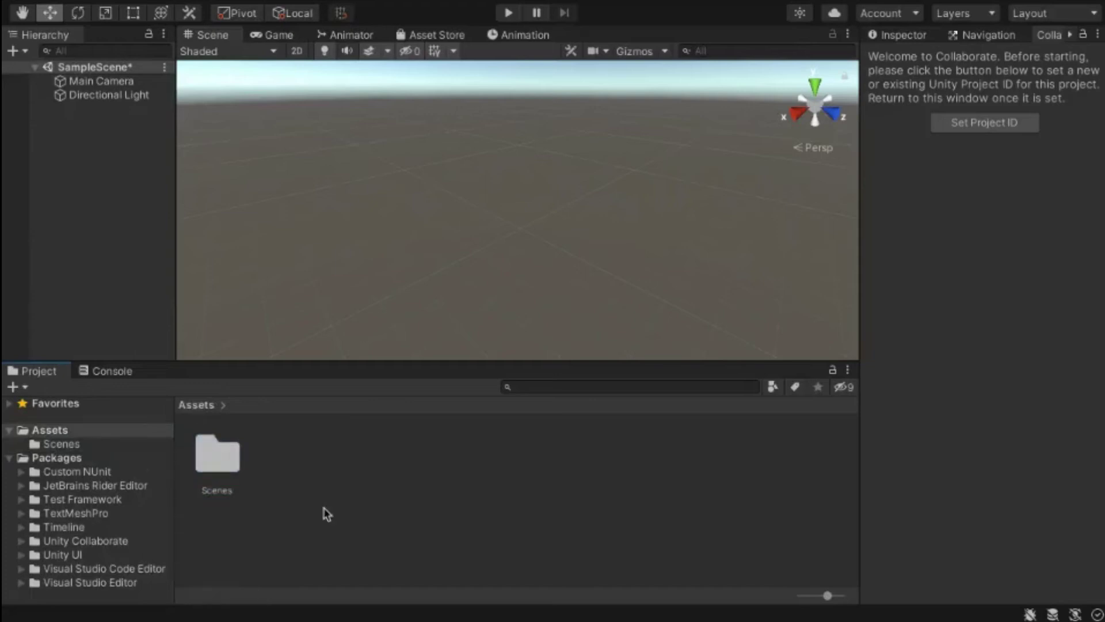
right_click(327, 513)
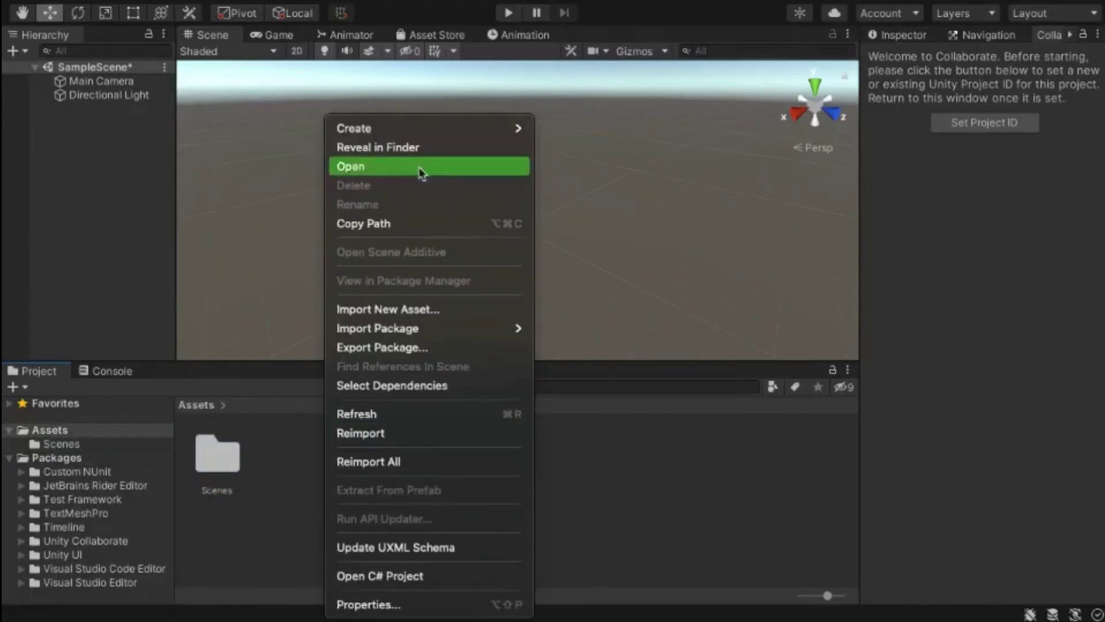
mouse_move(452, 136)
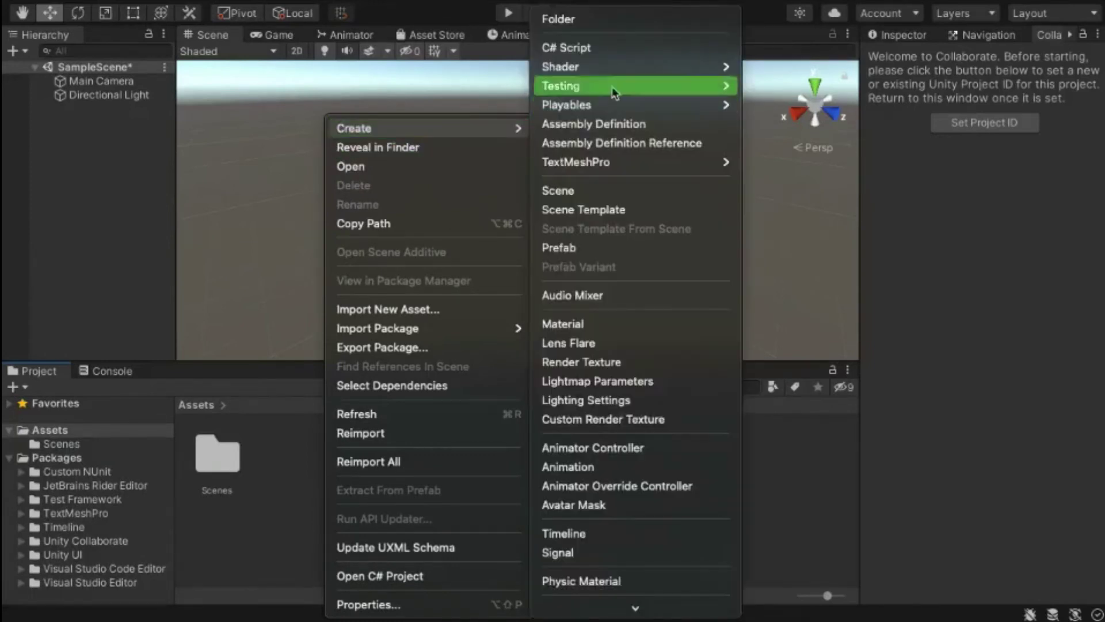
left_click(622, 22)
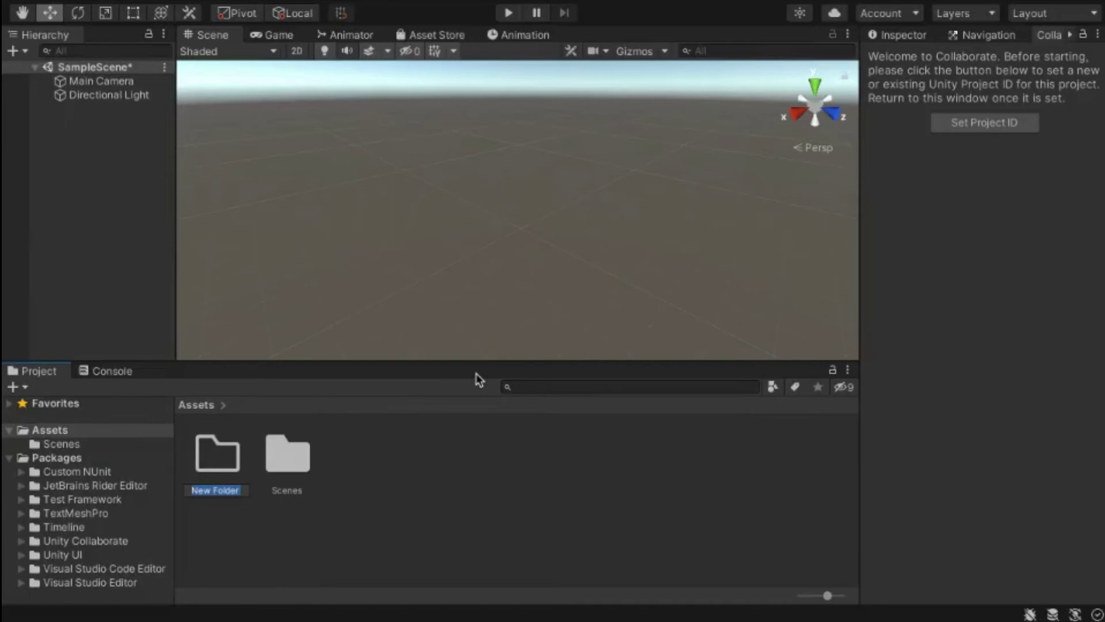
type("Scripts")
key("Return")
- Create a C# script named TestScript inside the Scripts folder
double_click(287, 455)
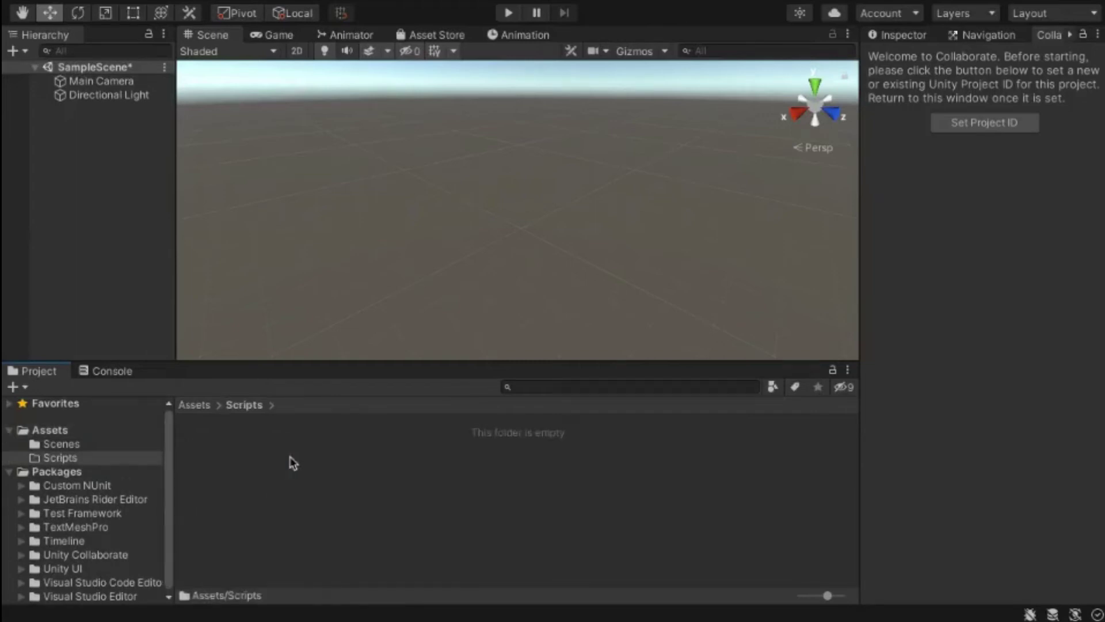
right_click(291, 460)
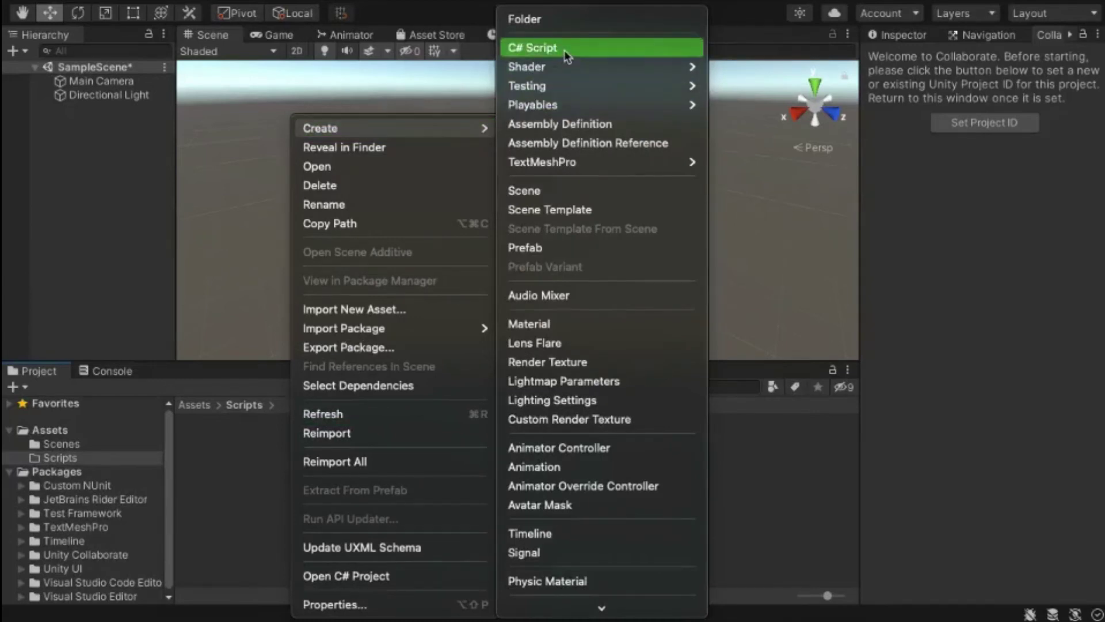
left_click(564, 50)
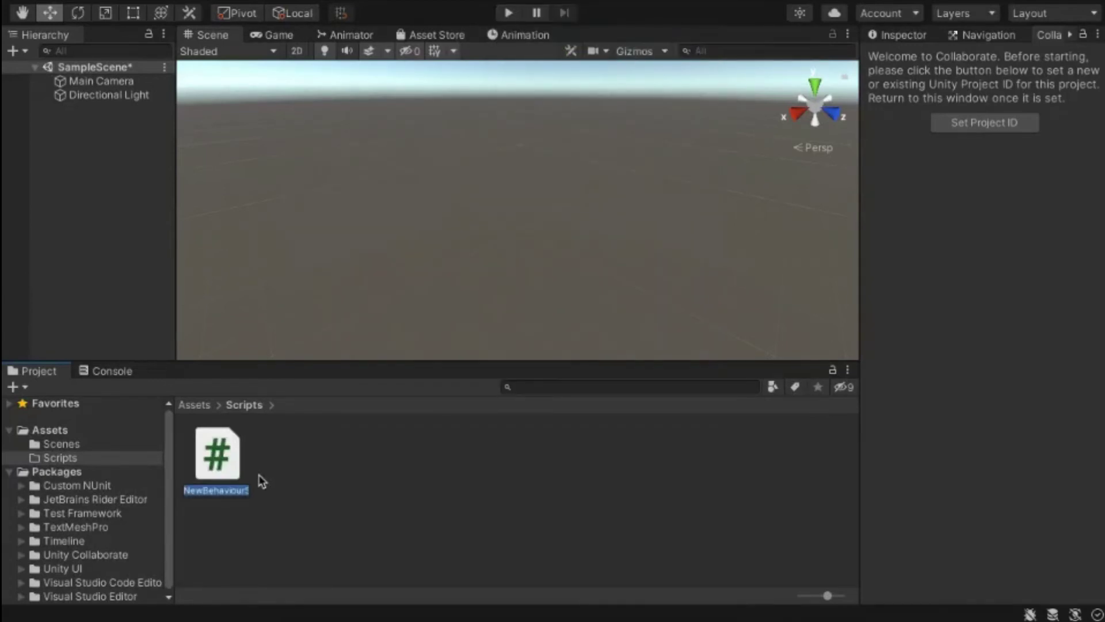
type("Tes")
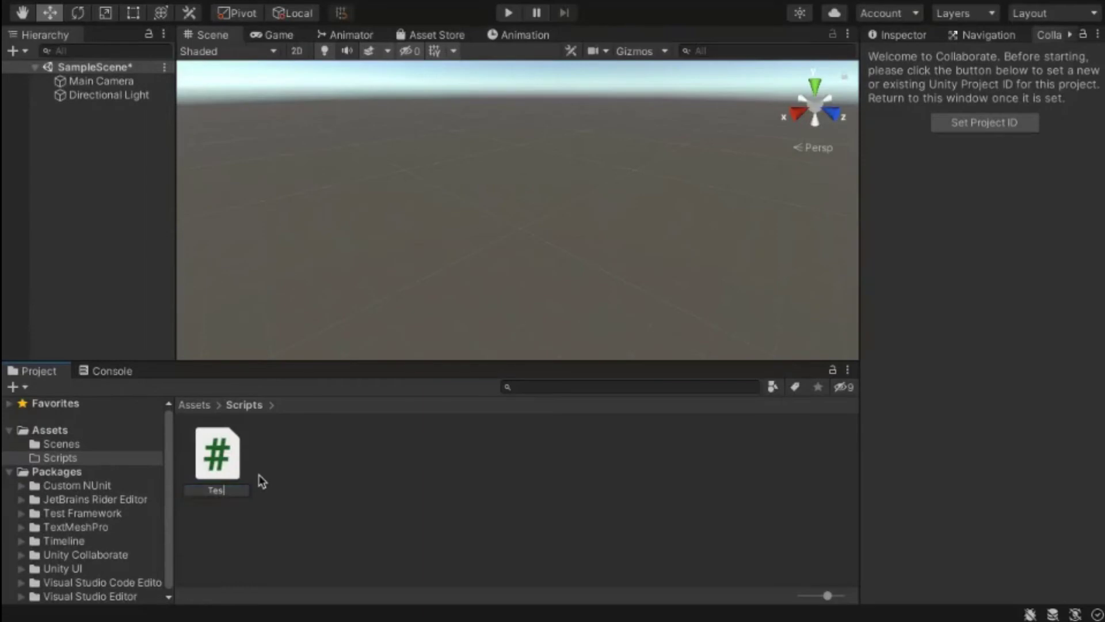
type("tScript")
key("Return")
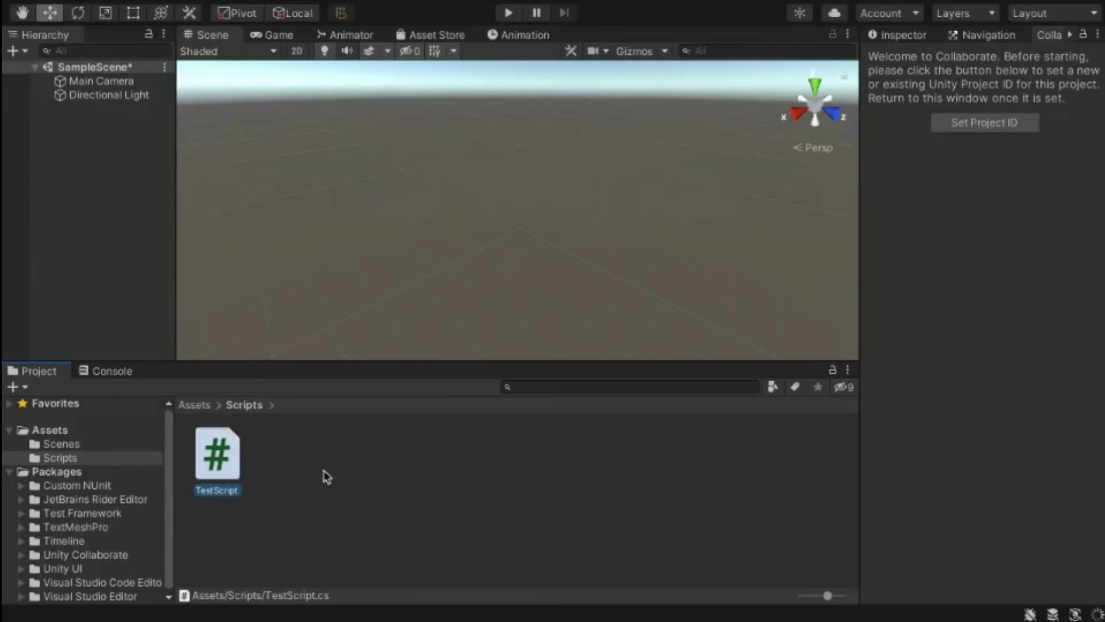
- Return to the Assets folder with Packages collapsed, and view the options for importing assets and custom packages
left_click(195, 404)
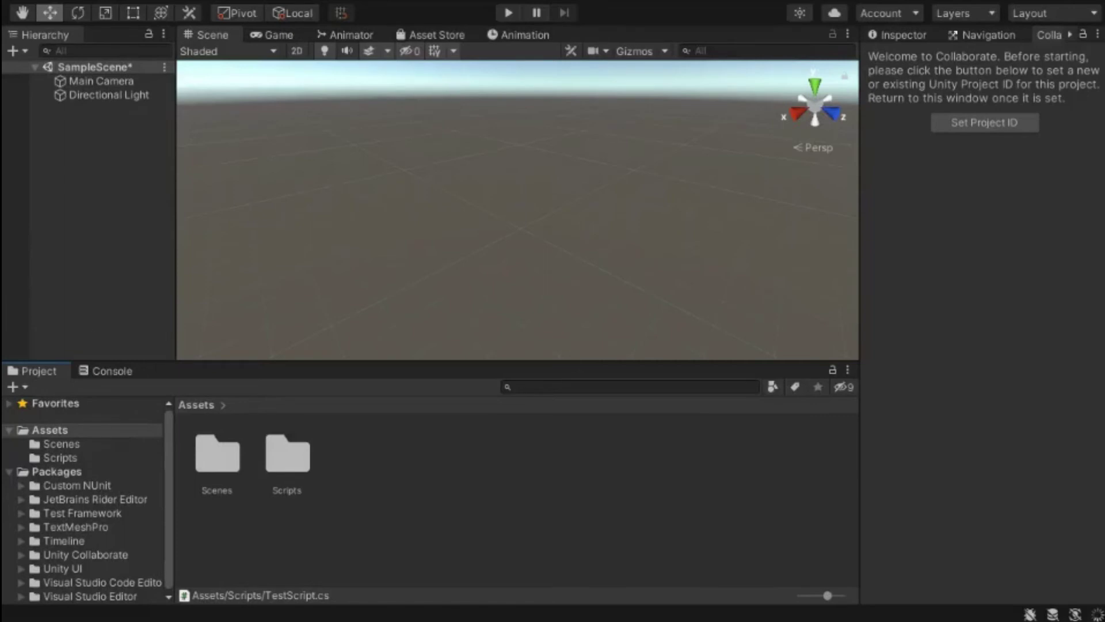
left_click(10, 472)
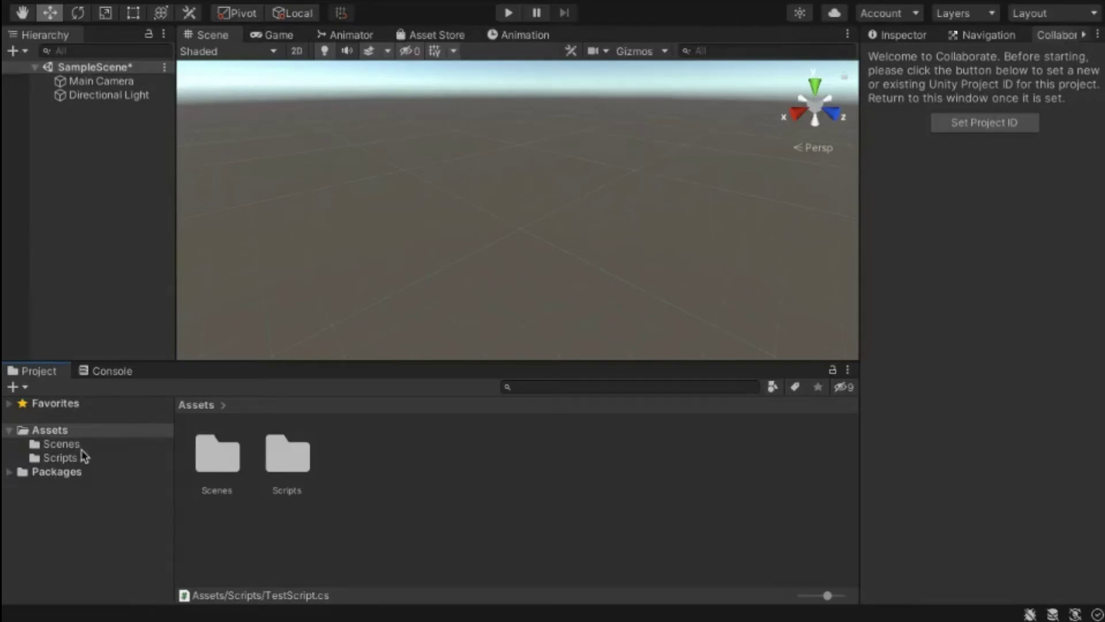
mouse_move(441, 3)
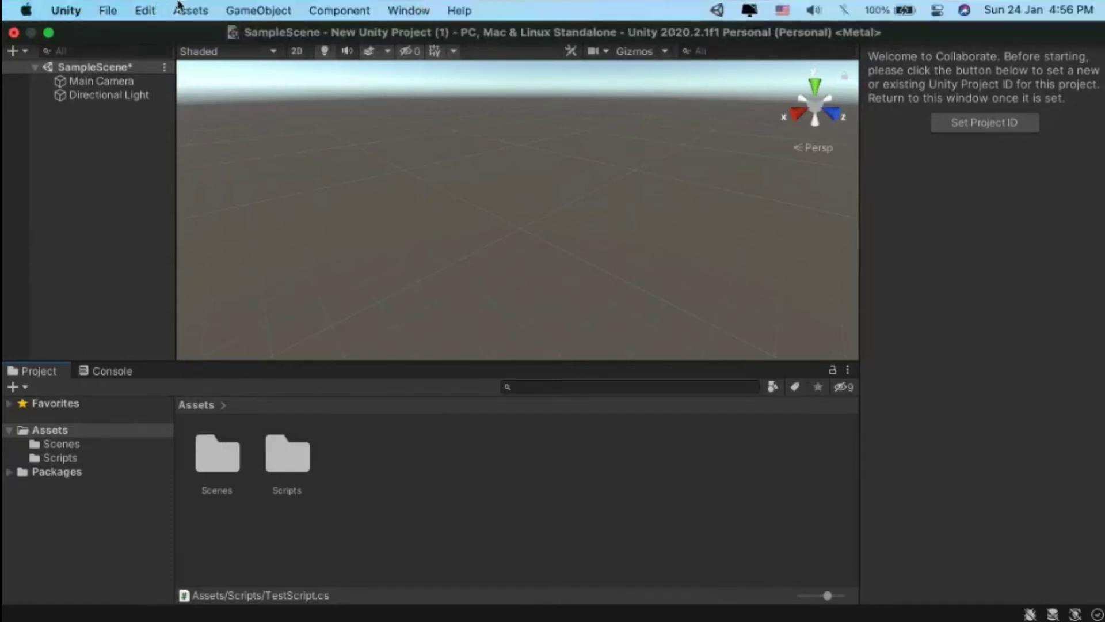
left_click(180, 8)
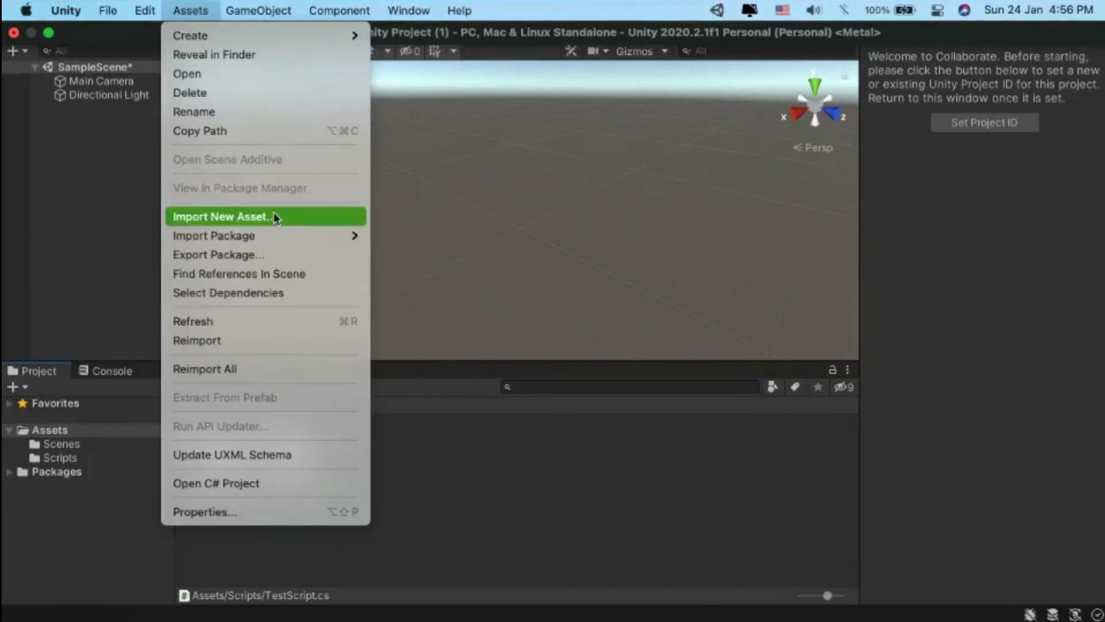
mouse_move(275, 230)
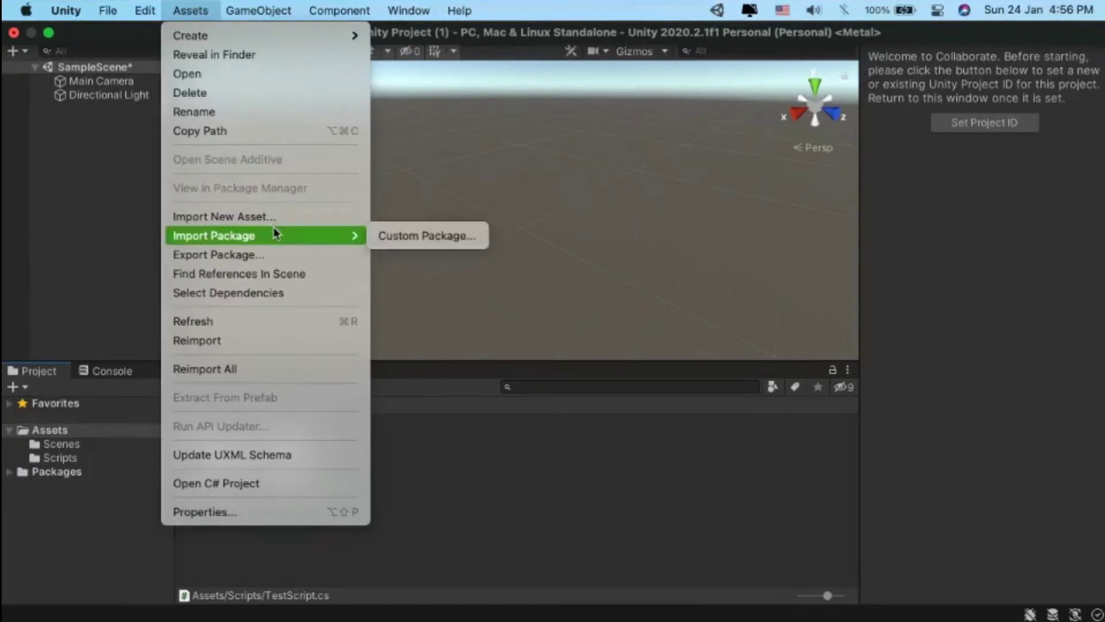
left_click(478, 514)
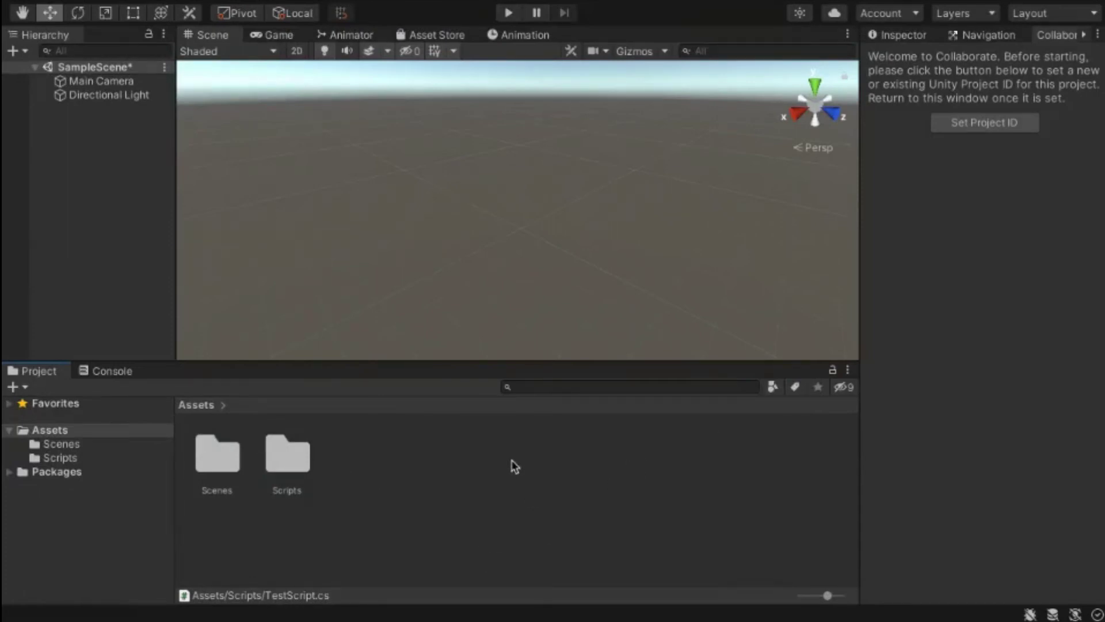
- Select the Scripts folder, and view the console before returning to the project browser
left_click(292, 456)
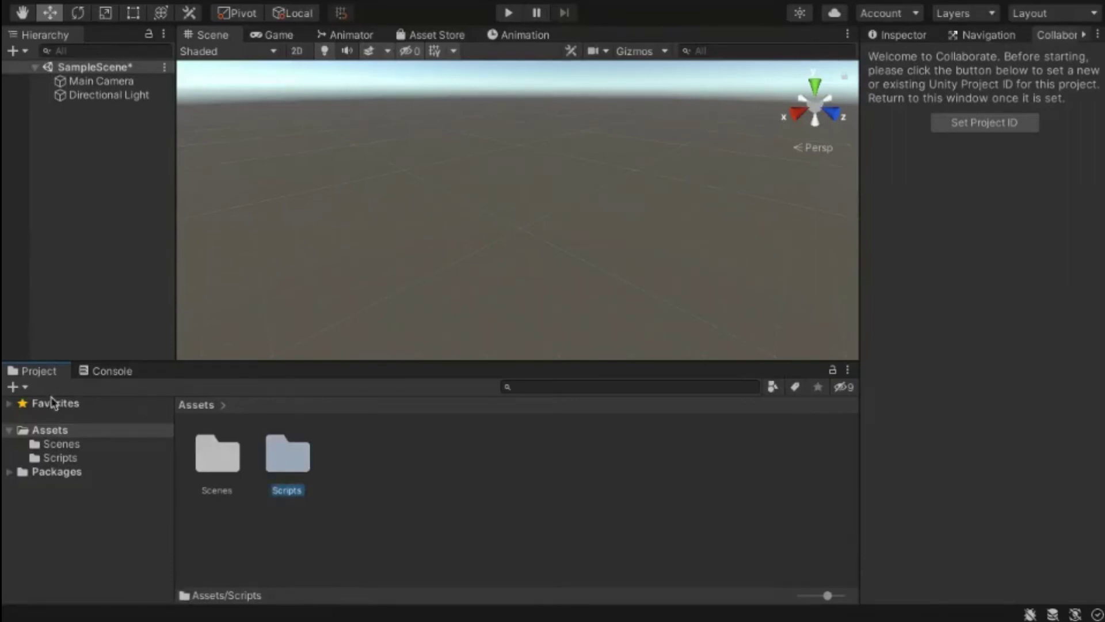
left_click(110, 373)
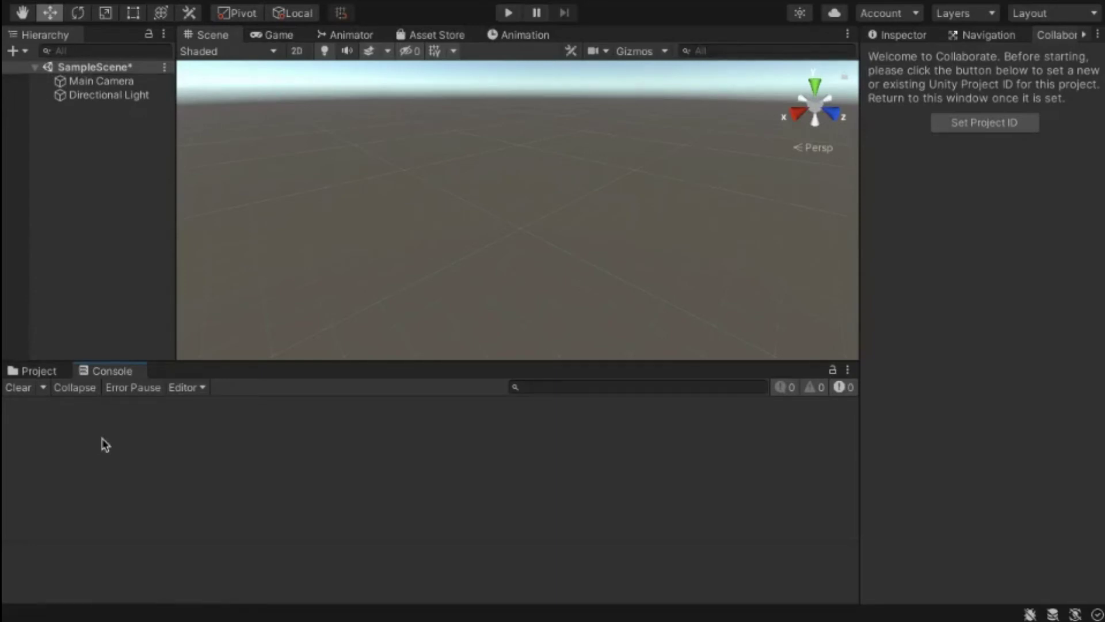
left_click(61, 369)
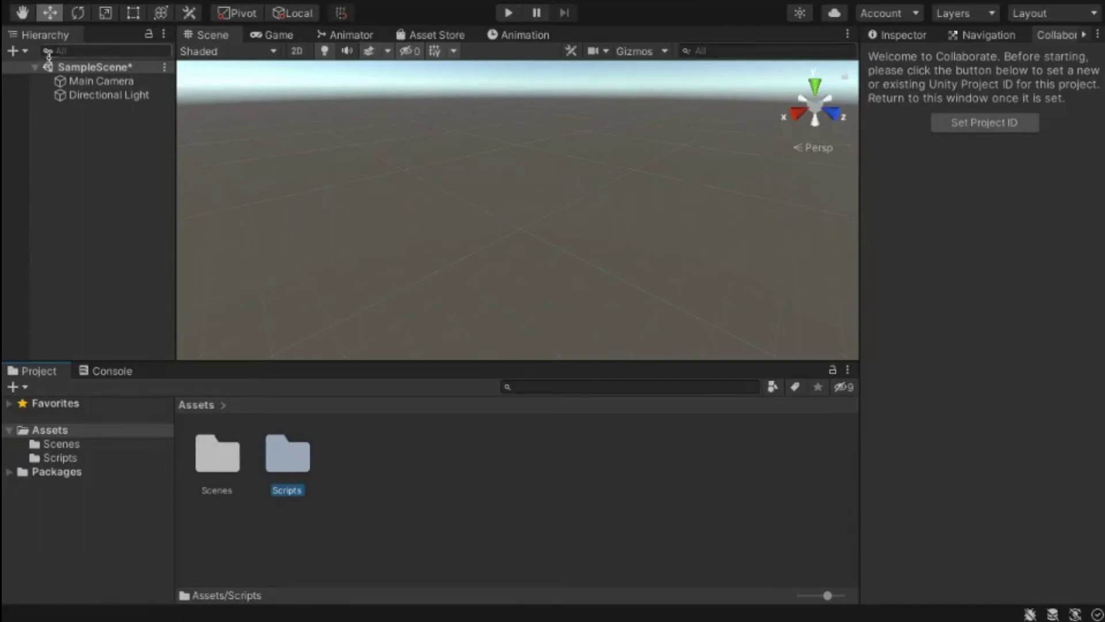
- Examine the Main Camera and Directional Light objects and their components in the Inspector
left_click(97, 114)
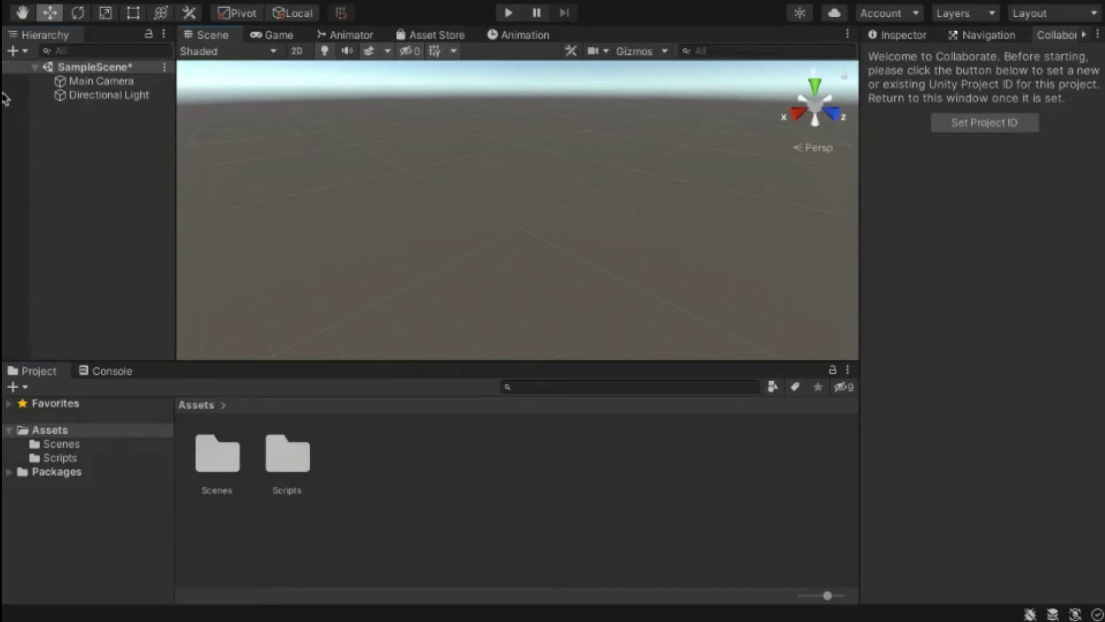
left_click(83, 81)
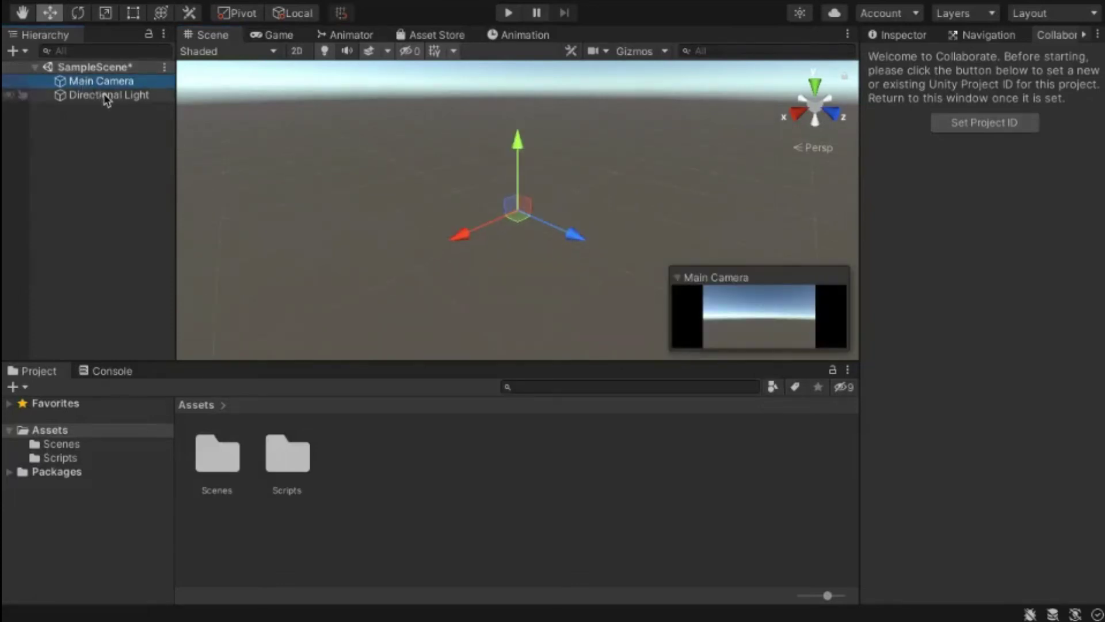
left_click(106, 97)
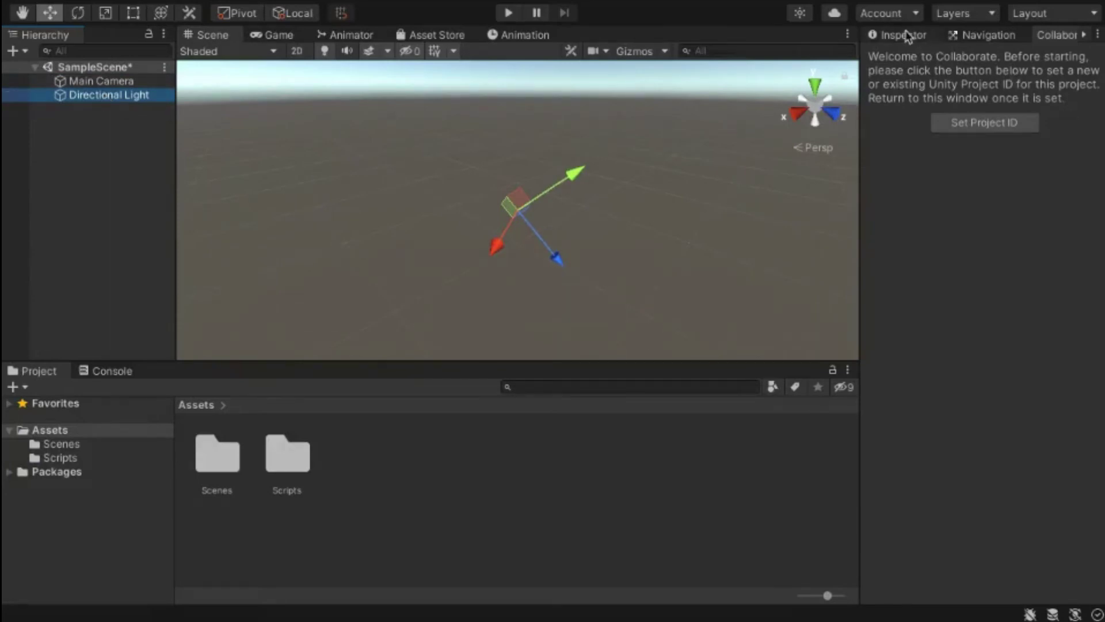
left_click(905, 35)
left_click(96, 84)
left_click(104, 96)
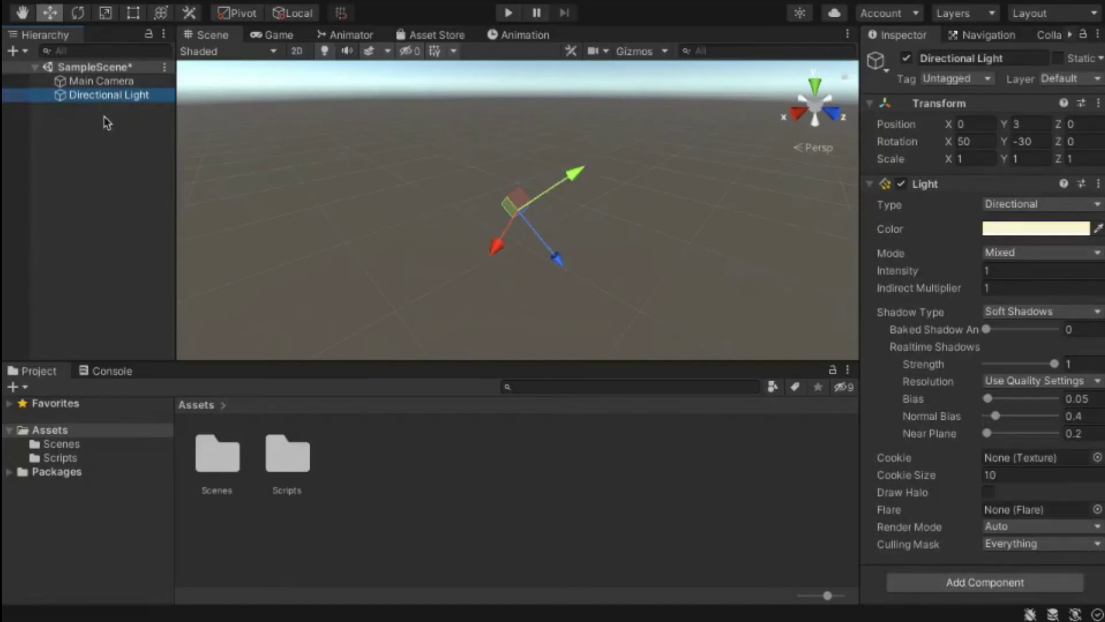
left_click(117, 81)
left_click(103, 95)
- Add a 3D cube to SampleScene and name it MyCube
left_click(83, 147)
right_click(82, 145)
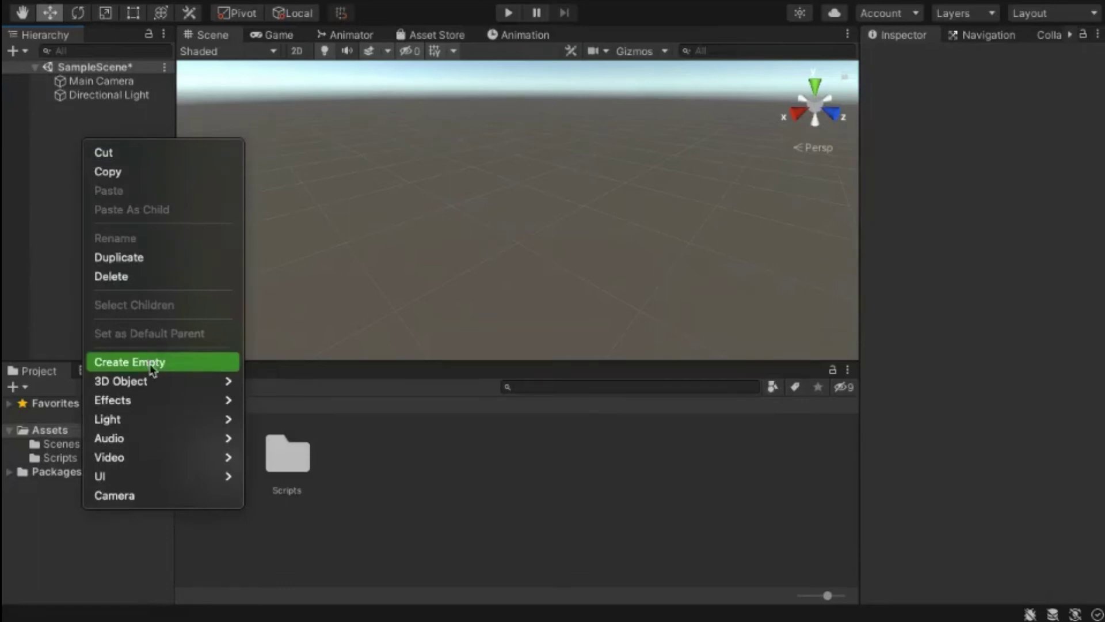
mouse_move(210, 378)
left_click(257, 383)
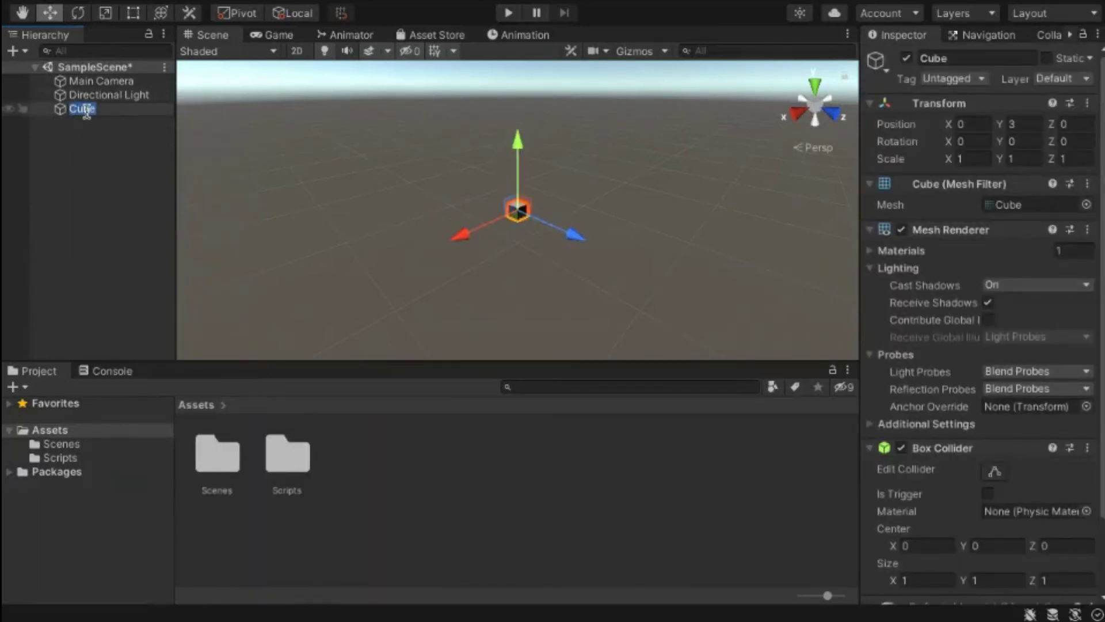
type("MyCube")
key("Return")
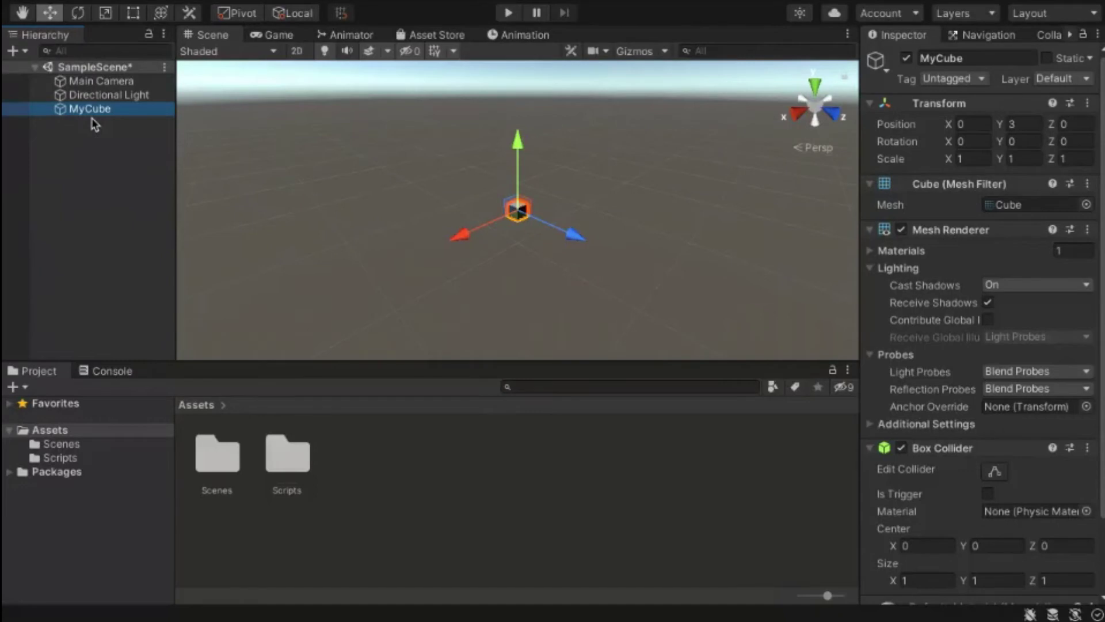
- Frame MyCube in the Scene view, leave its name as it is, and view it from farther away
left_click(103, 108)
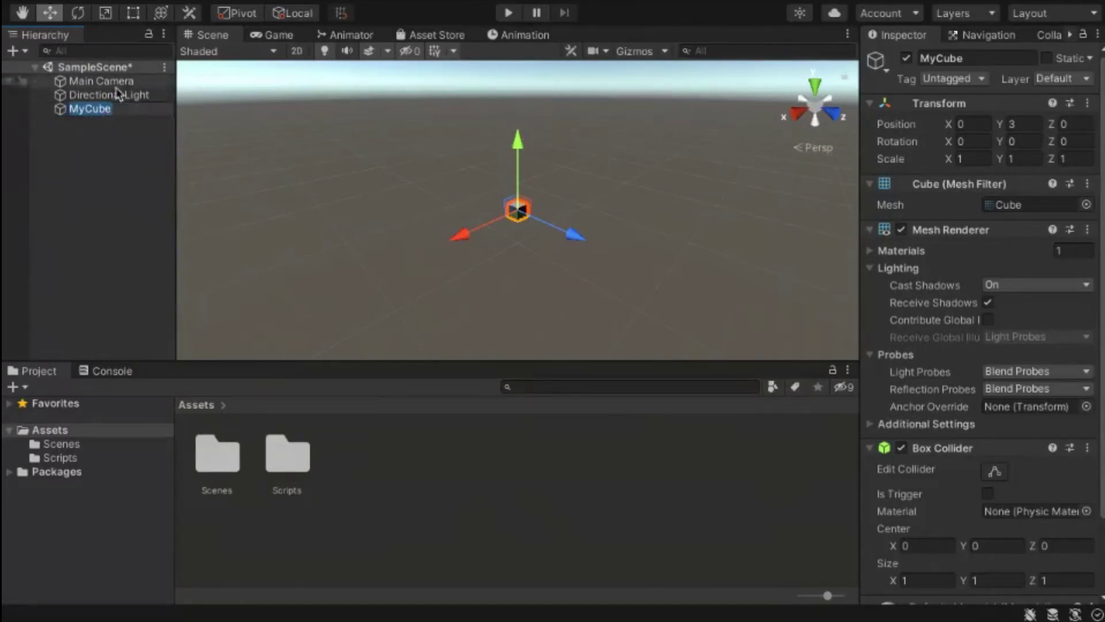
left_click(117, 94)
double_click(103, 109)
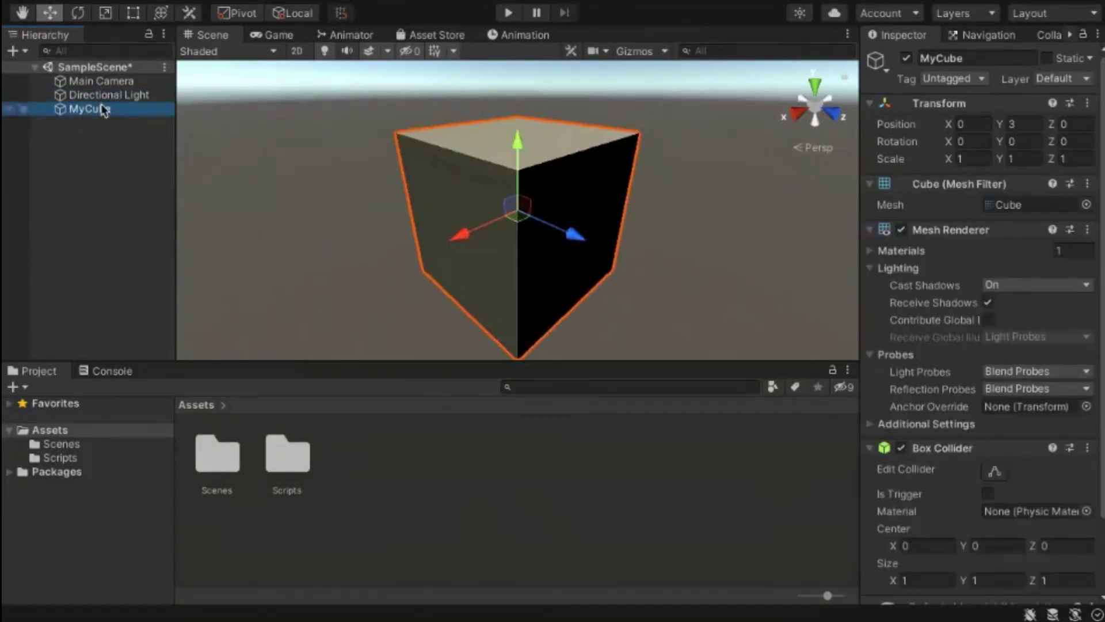
scroll(713, 290, "down", 3)
scroll(679, 268, "up", 2)
key("F2")
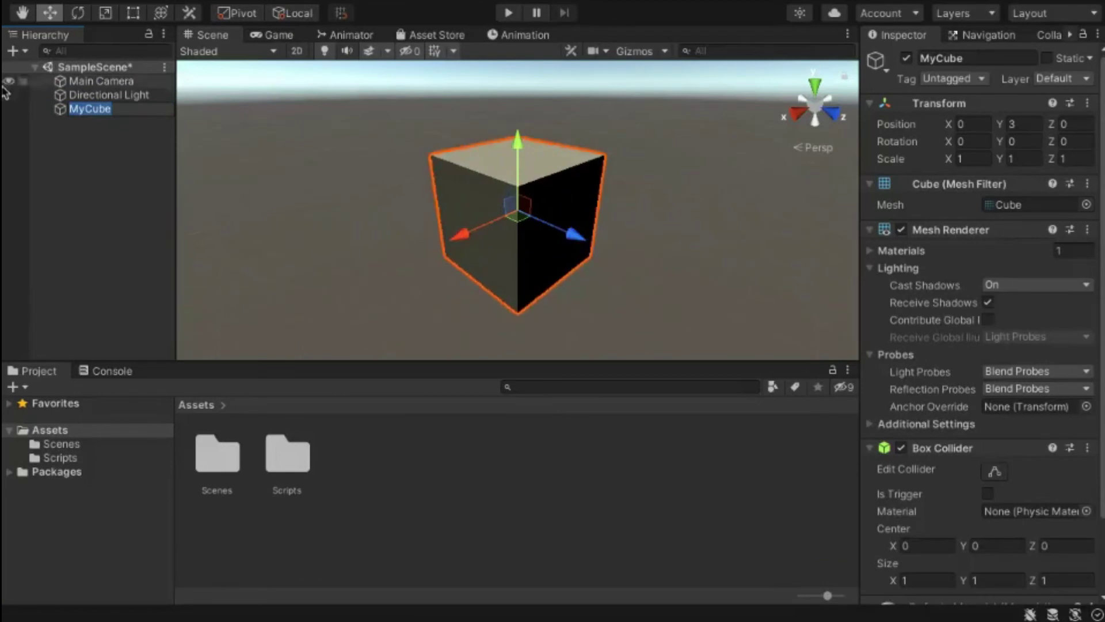
key("Return")
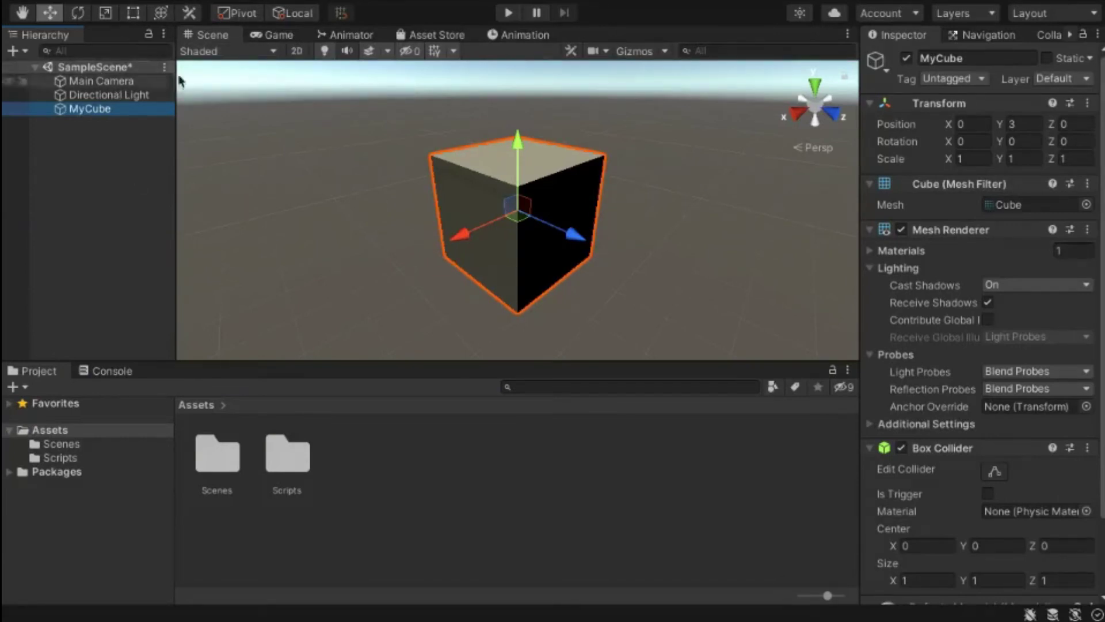
scroll(394, 169, "down", 3)
scroll(394, 170, "down", 5)
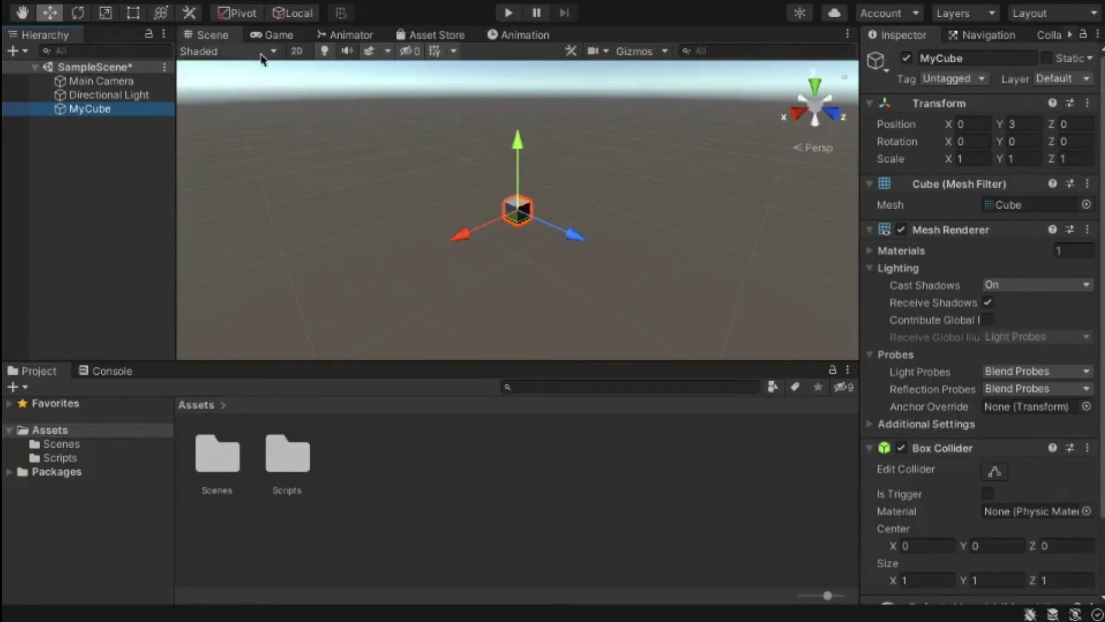
- Compare the Game and Scene views of MyCube, and frame the Main Camera in the Scene view
left_click(272, 35)
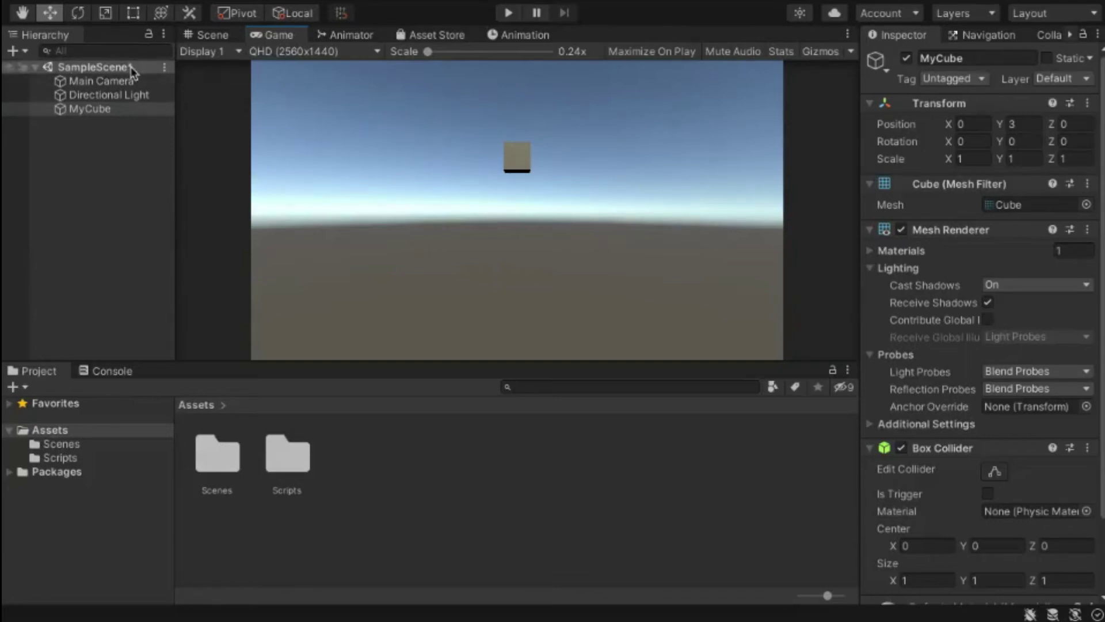
left_click(207, 35)
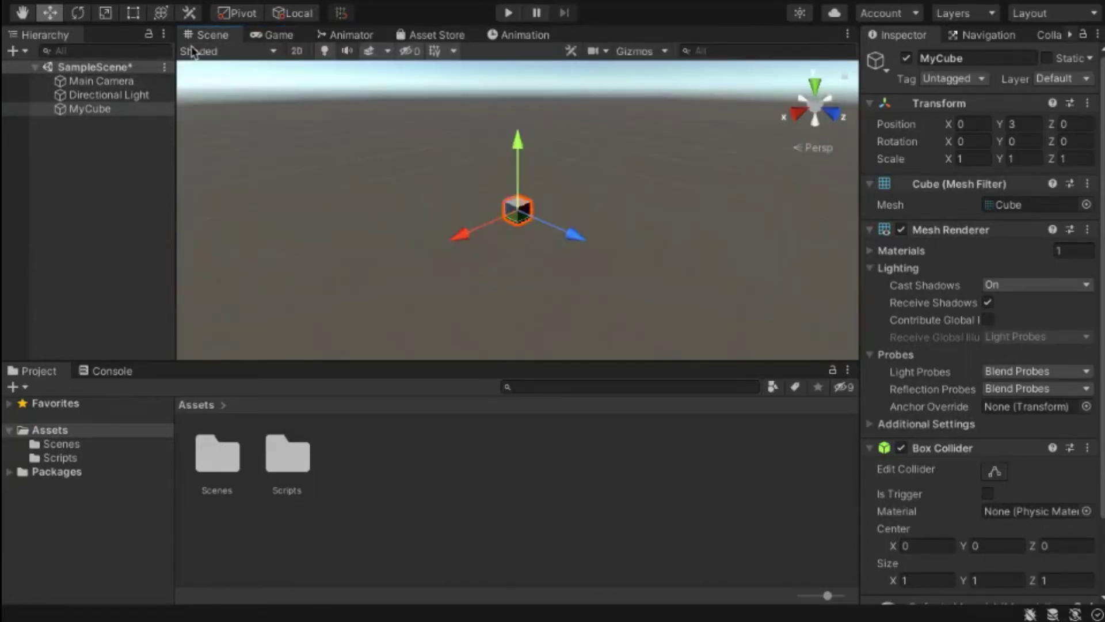
left_click(112, 80)
key("f")
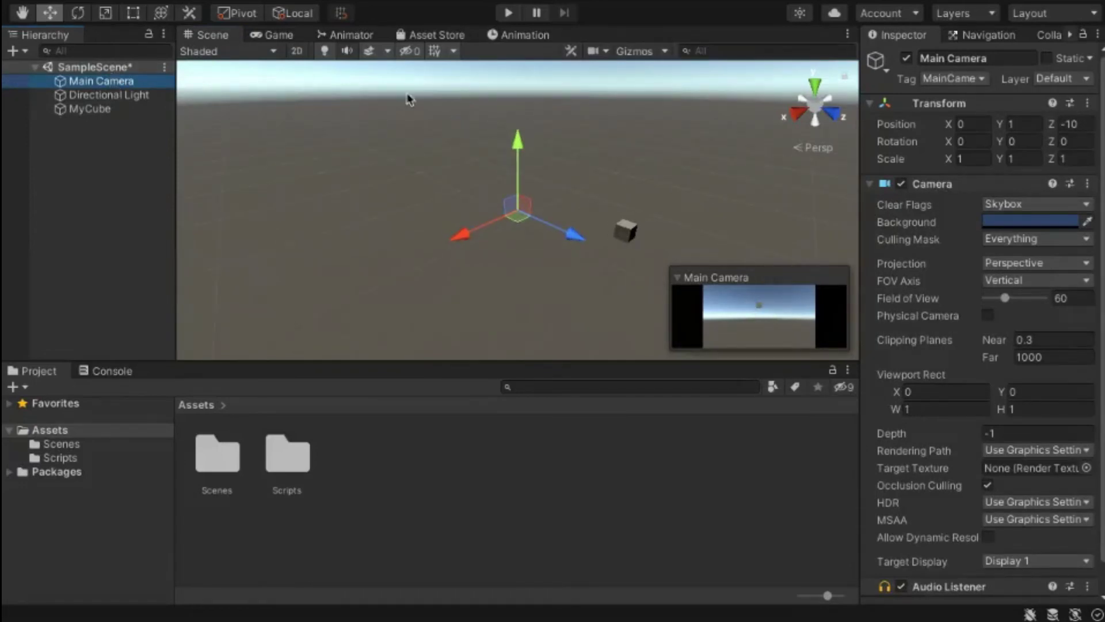
left_click(278, 35)
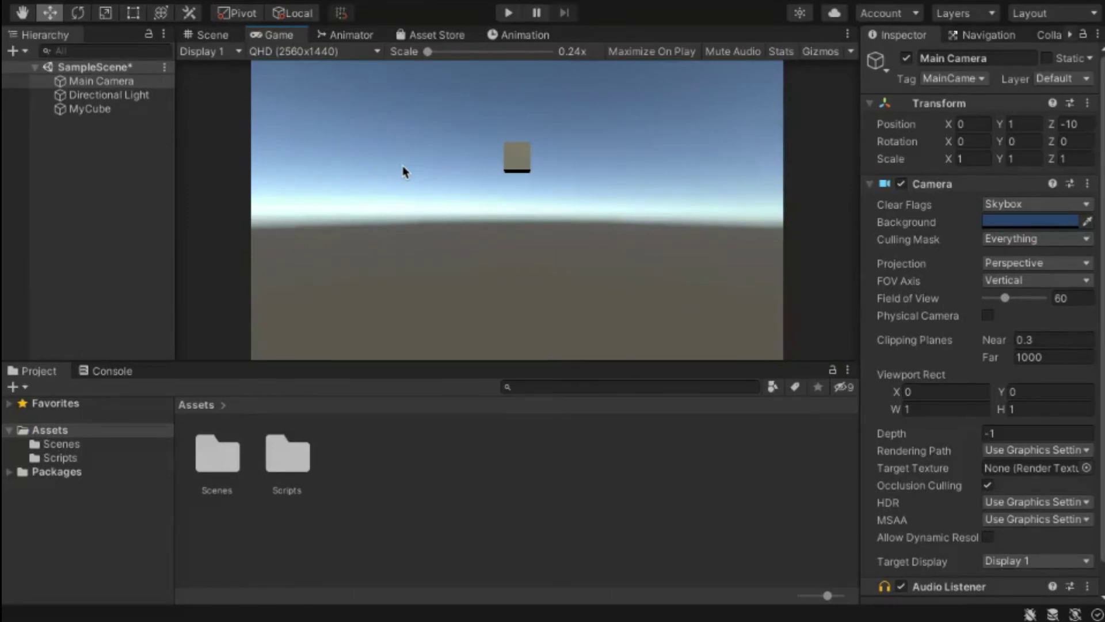
- Move the Main Camera in the Scene view to about Y 3.25, Z -8.05, and check the result in the Game view
left_click(210, 35)
left_click_drag(568, 230, 584, 245)
left_click_drag(538, 176, 547, 147)
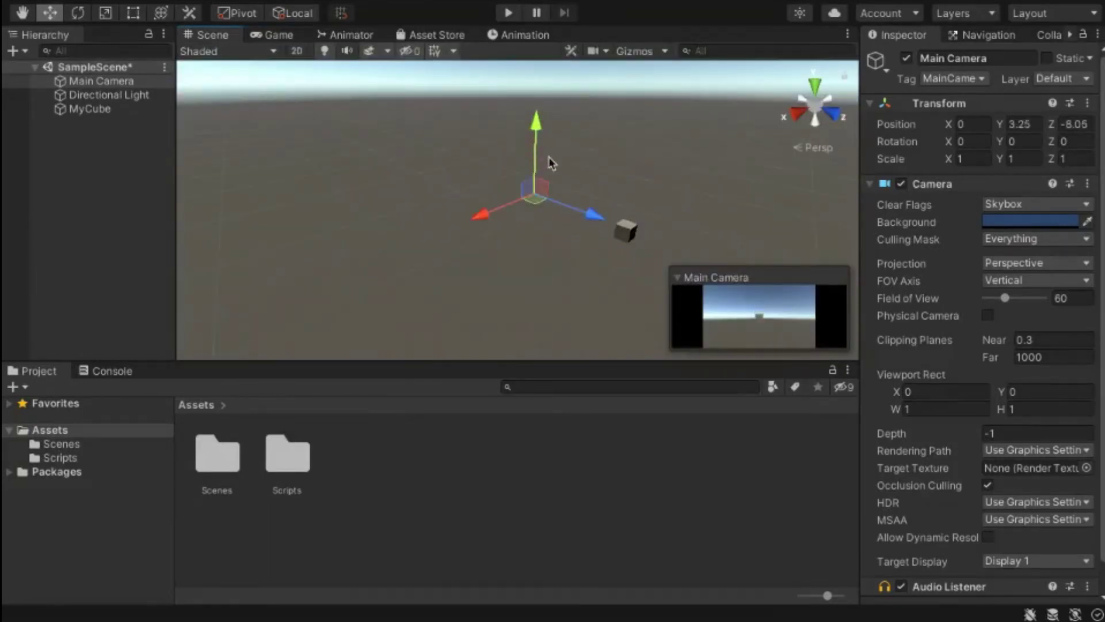
left_click(275, 34)
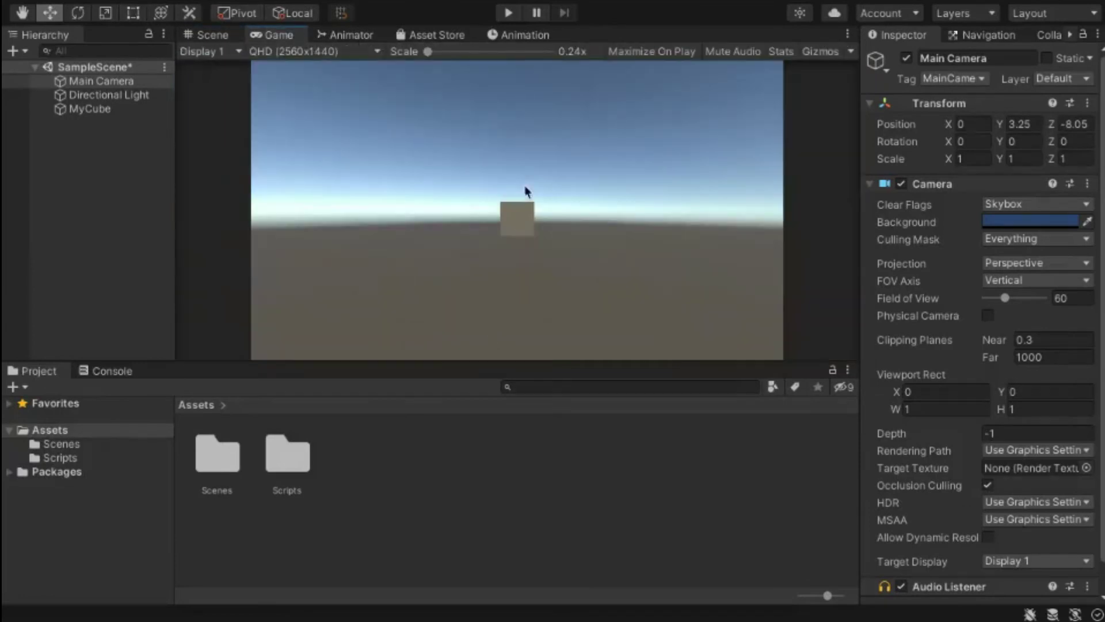
- Return to the Scene view and explore the camera and cube by zooming, panning and orbiting
left_click(212, 35)
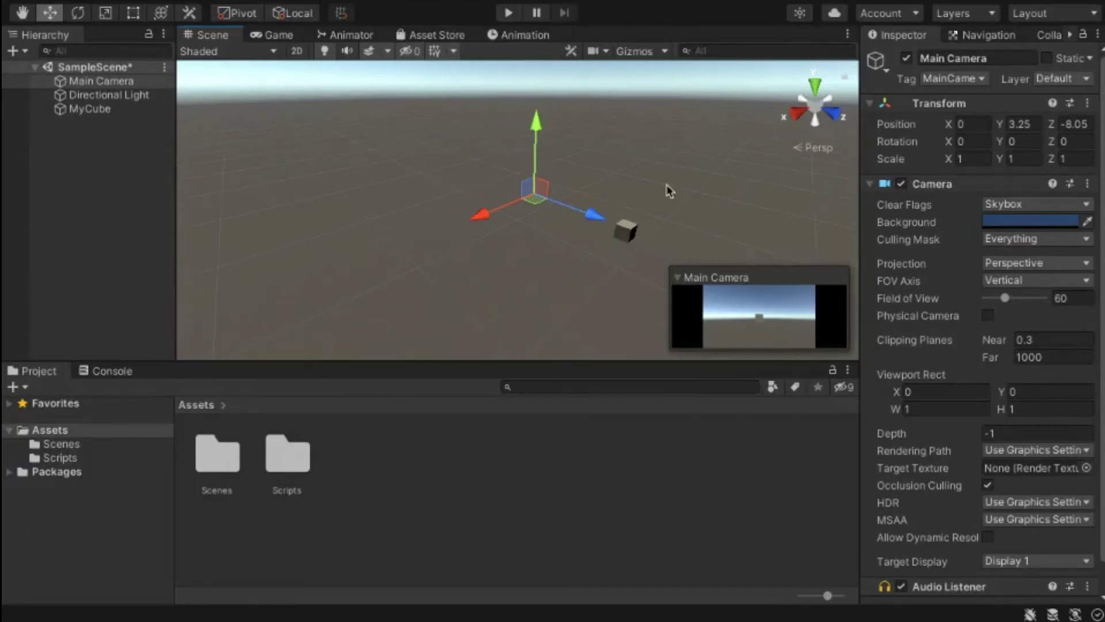
scroll(493, 229, "up", 3)
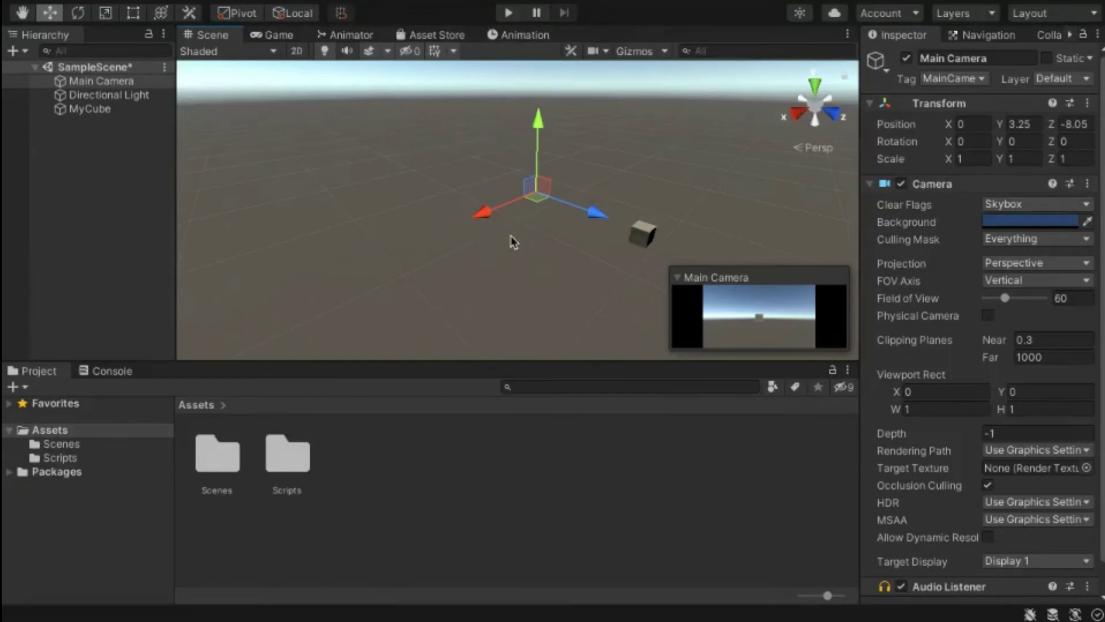
middle_click_drag(541, 233, 502, 248)
right_click_drag(449, 217, 474, 203)
middle_click_drag(364, 195, 324, 202)
scroll(355, 194, "up", 3)
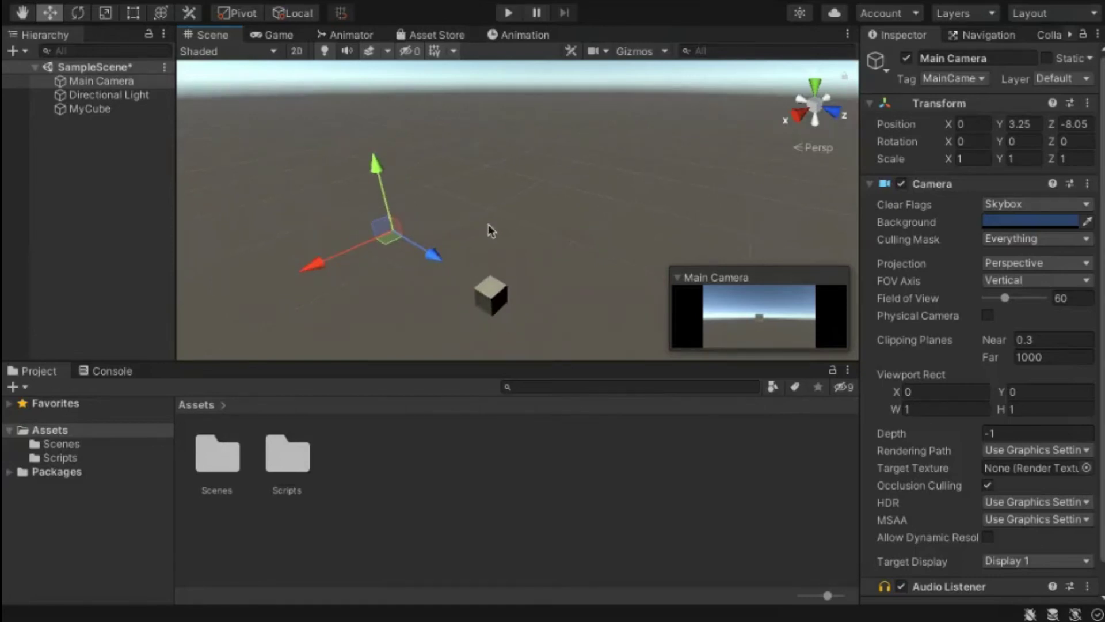
middle_click_drag(488, 223, 523, 205)
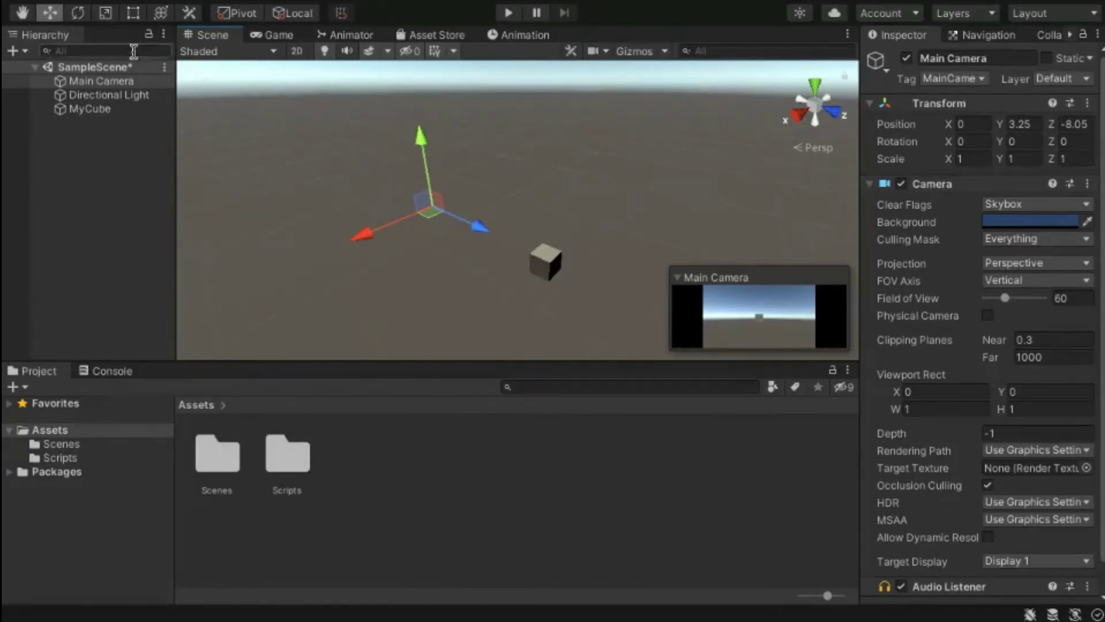
- Demonstrate the Hand, Rotate and Transform tools, and pan the Scene view with the Hand tool to centre the cube
left_click(23, 14)
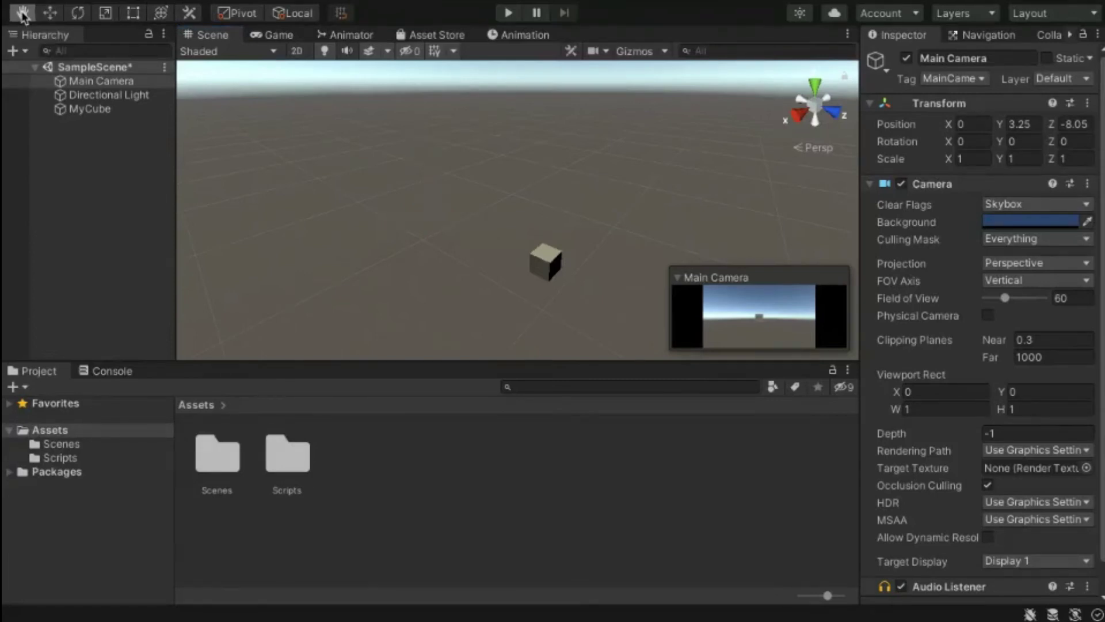
left_click_drag(587, 205, 564, 192)
left_click_drag(796, 136, 584, 172)
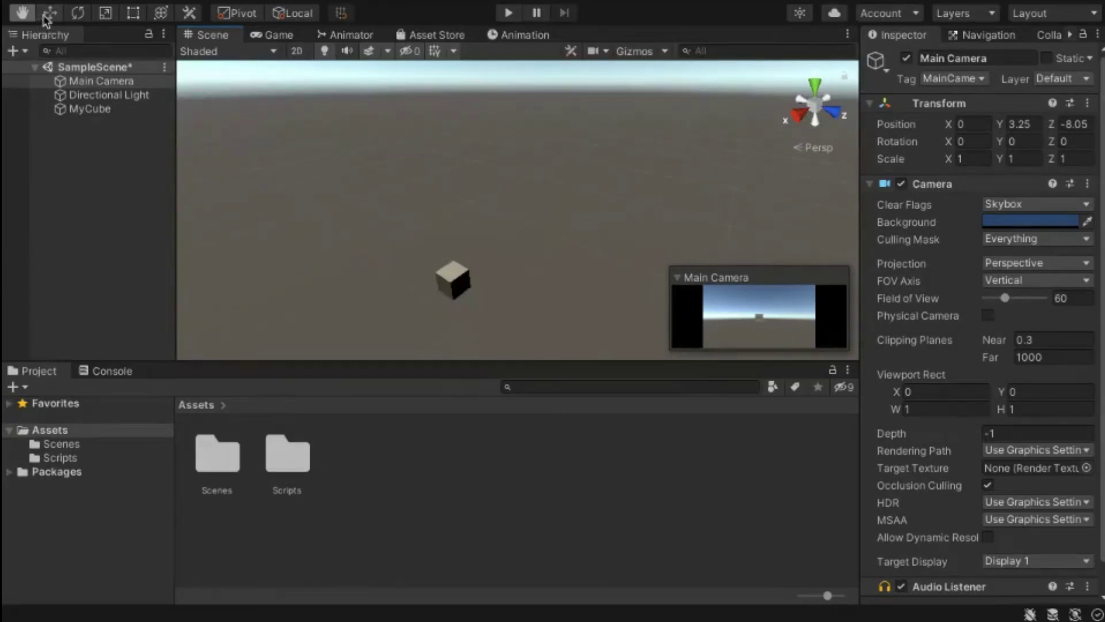
left_click(77, 13)
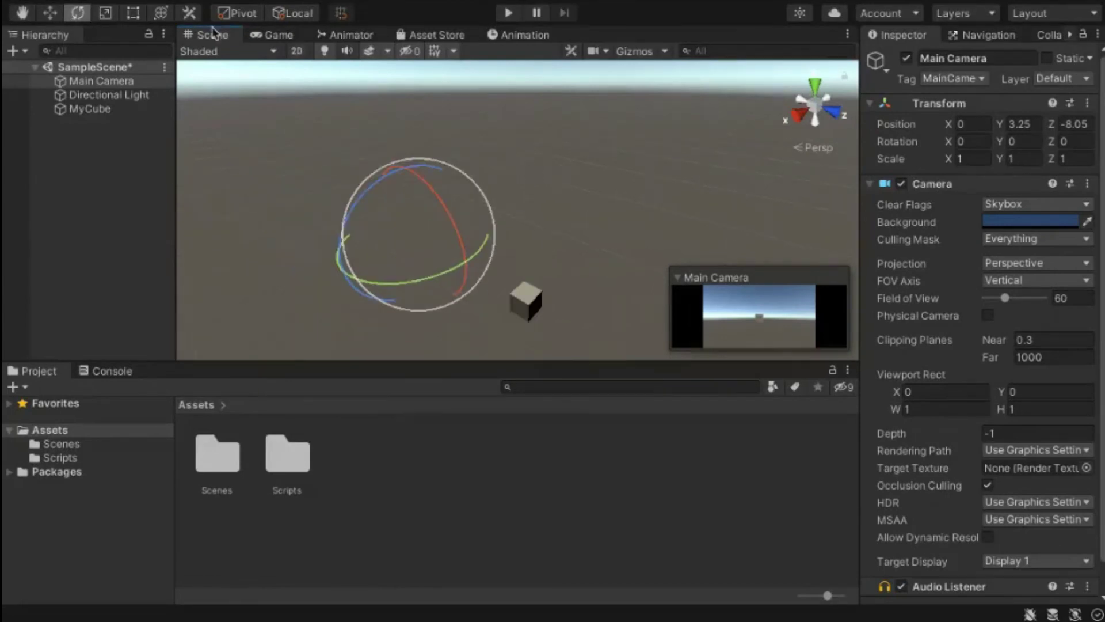
left_click(159, 14)
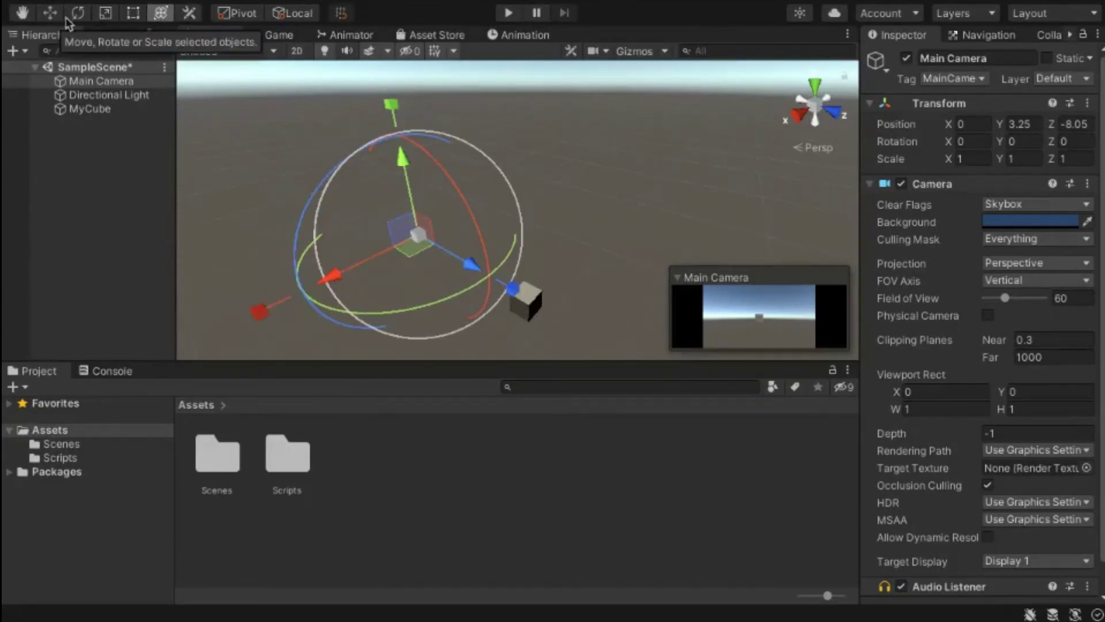
left_click(21, 13)
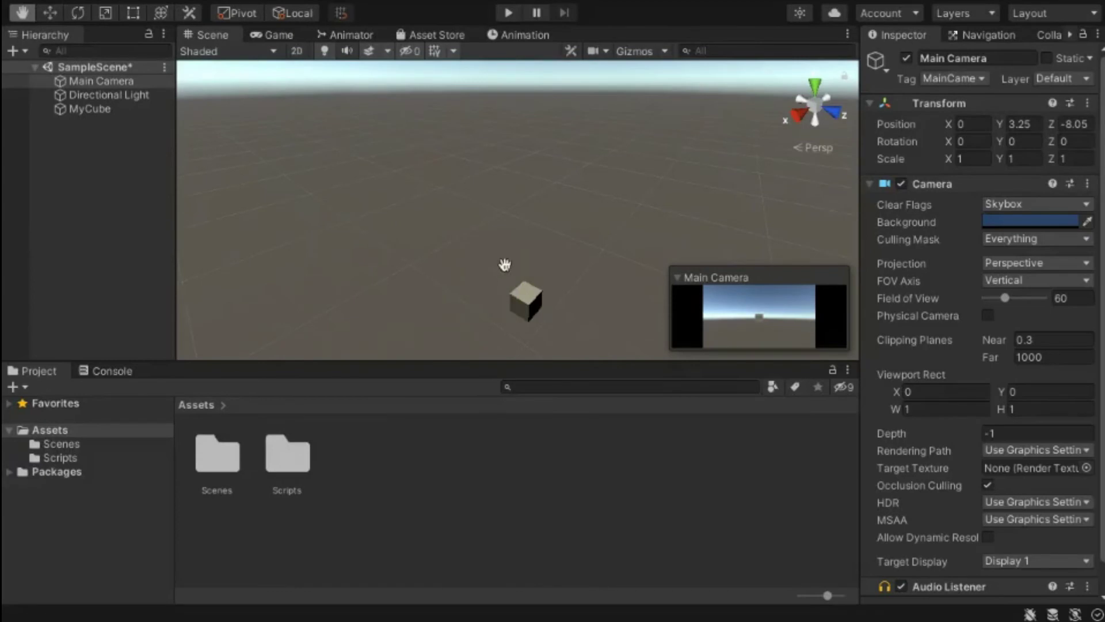
left_click_drag(505, 264, 493, 182)
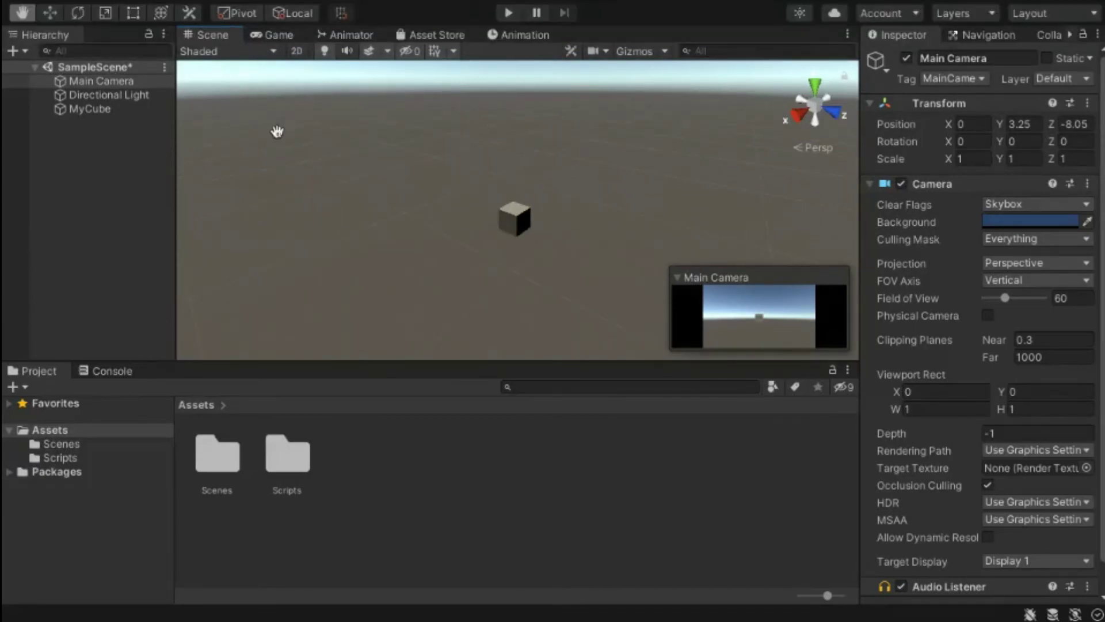
- Compare the components of the Main Camera and the Directional Light in the Inspector
left_click(112, 108)
left_click(106, 82)
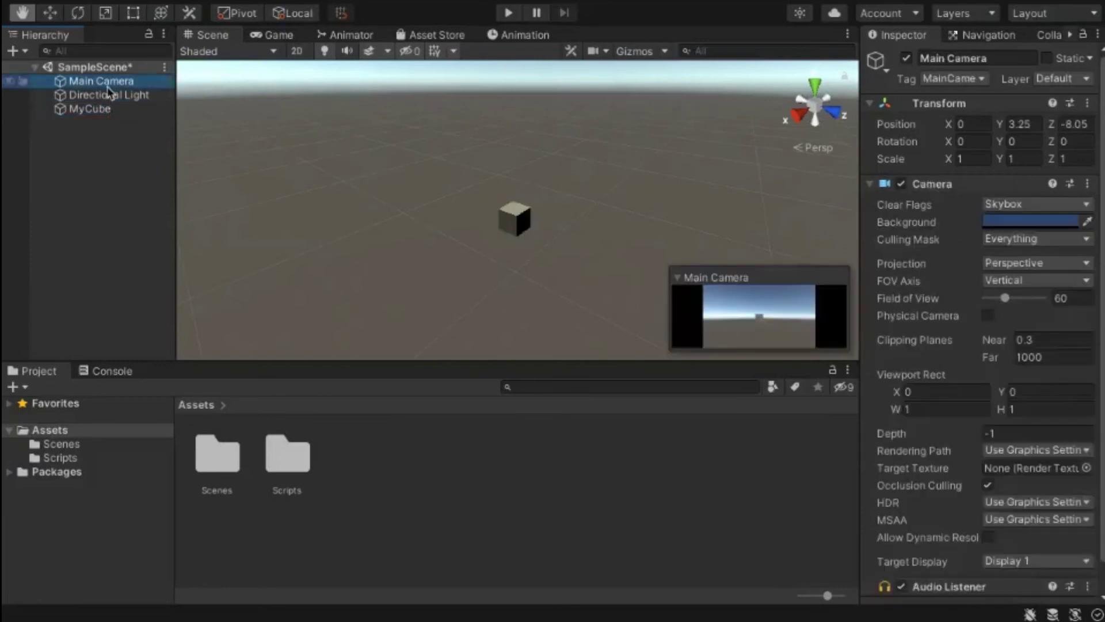
left_click(109, 95)
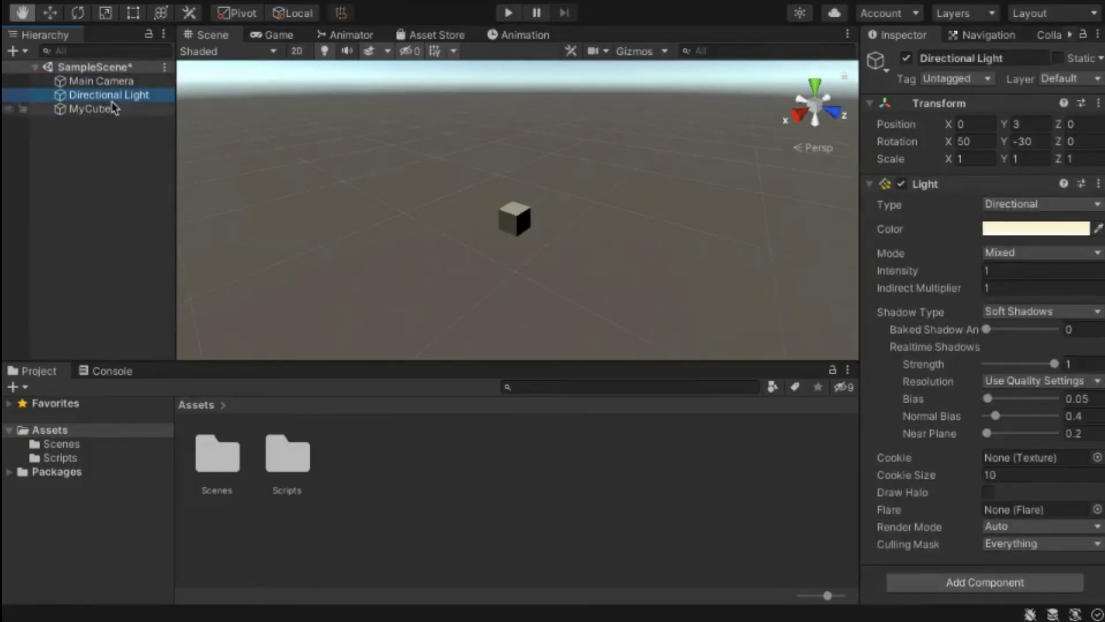
left_click(109, 81)
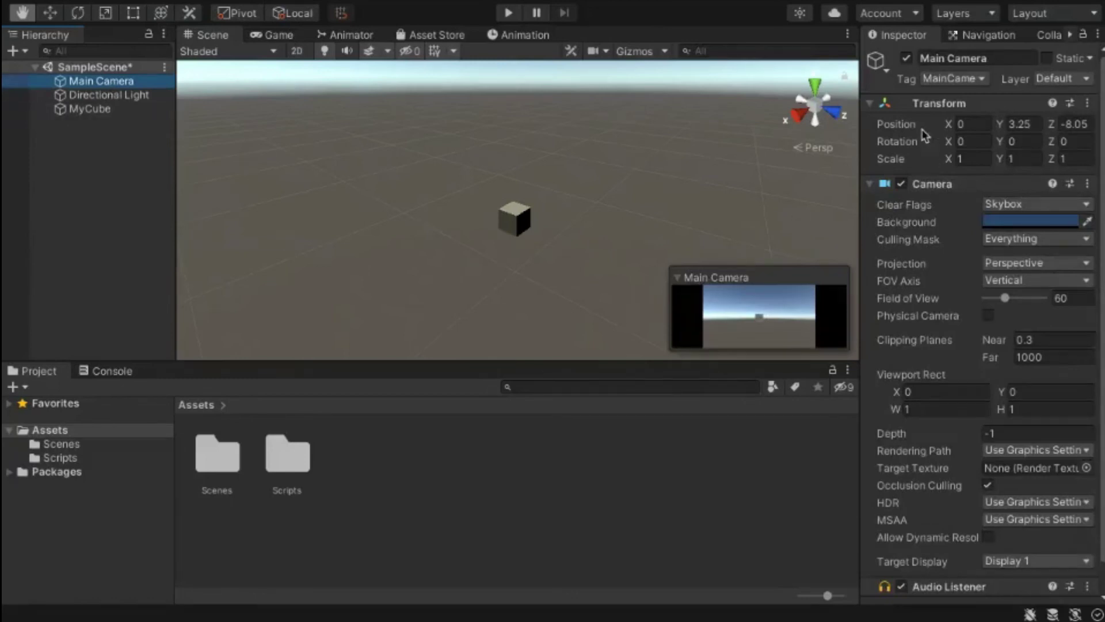
scroll(946, 255, "down", 1)
scroll(946, 255, "up", 1)
left_click(109, 96)
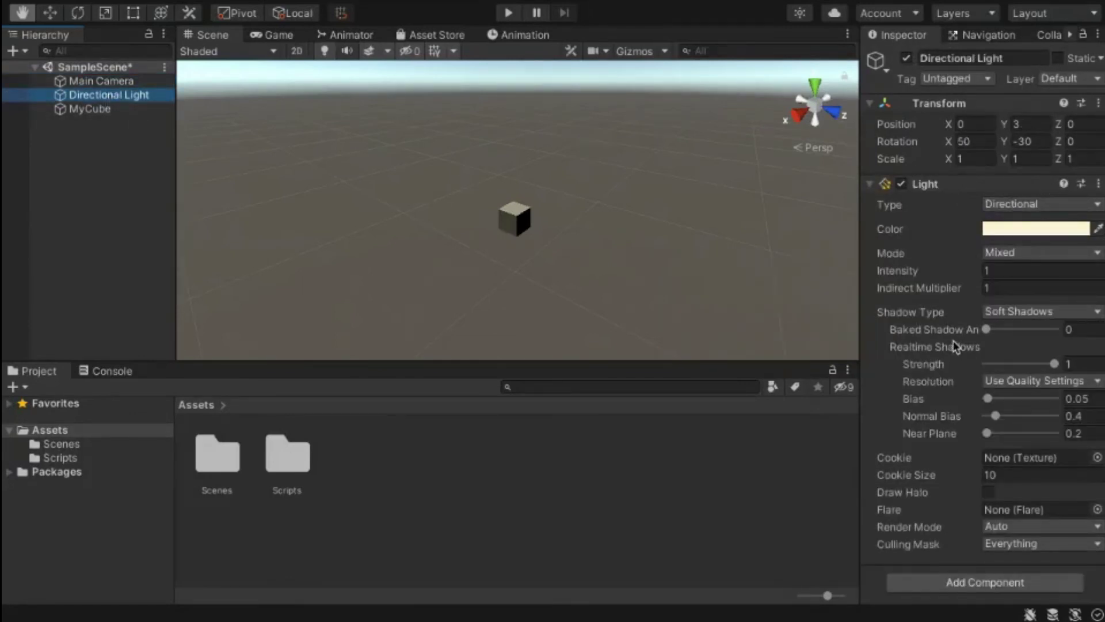
mouse_move(954, 344)
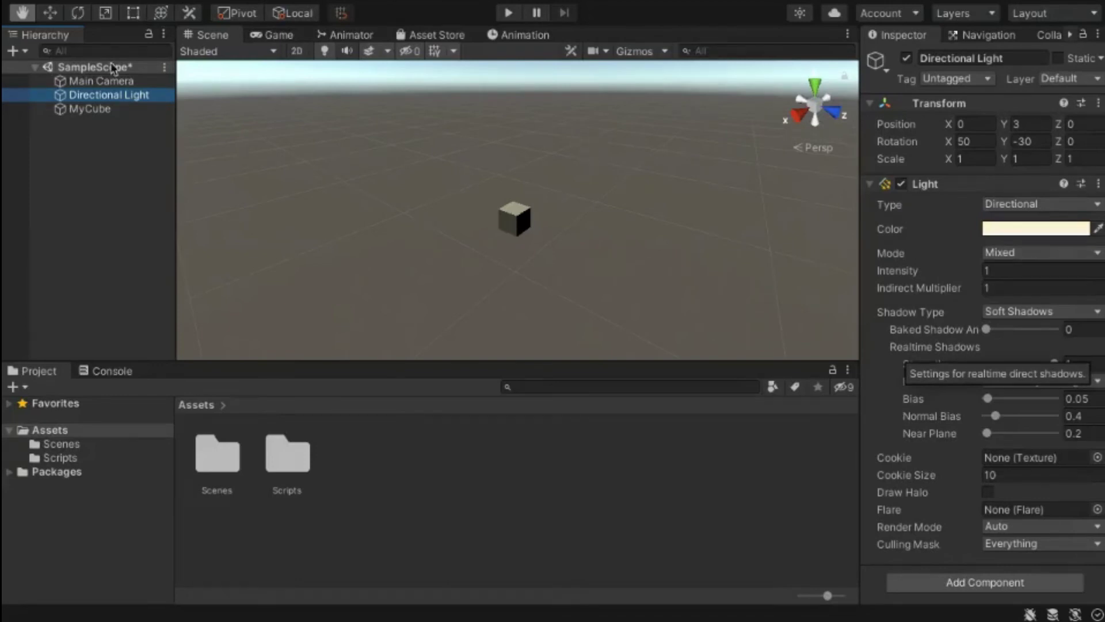
left_click(115, 80)
left_click(135, 94)
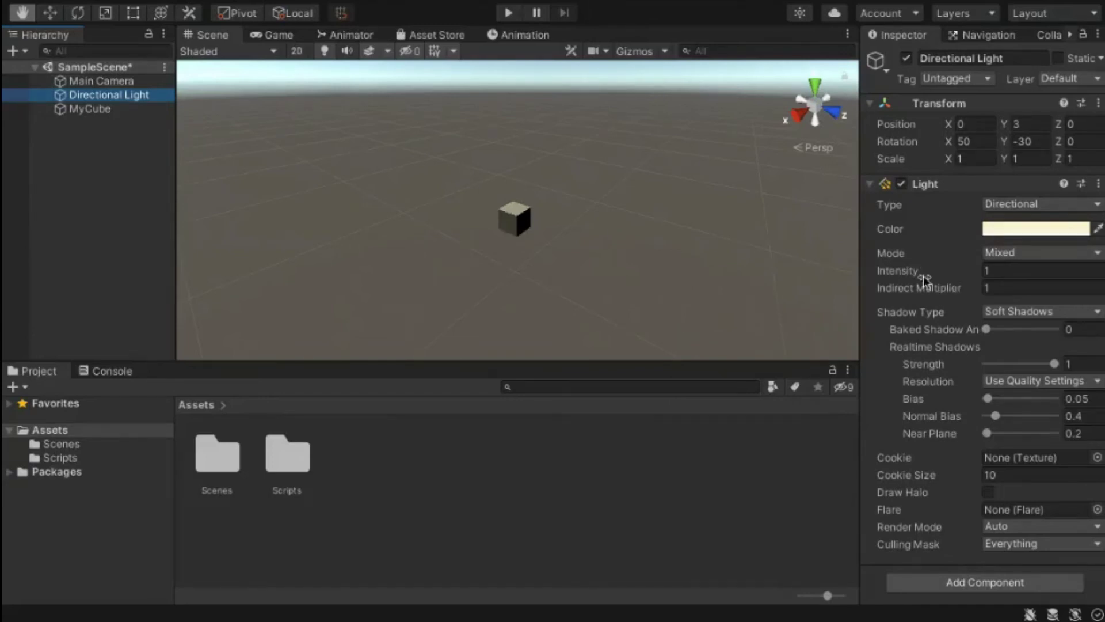
- Try X positions of 1 and 6 on MyCube, and restore its X position to 0
left_click(93, 108)
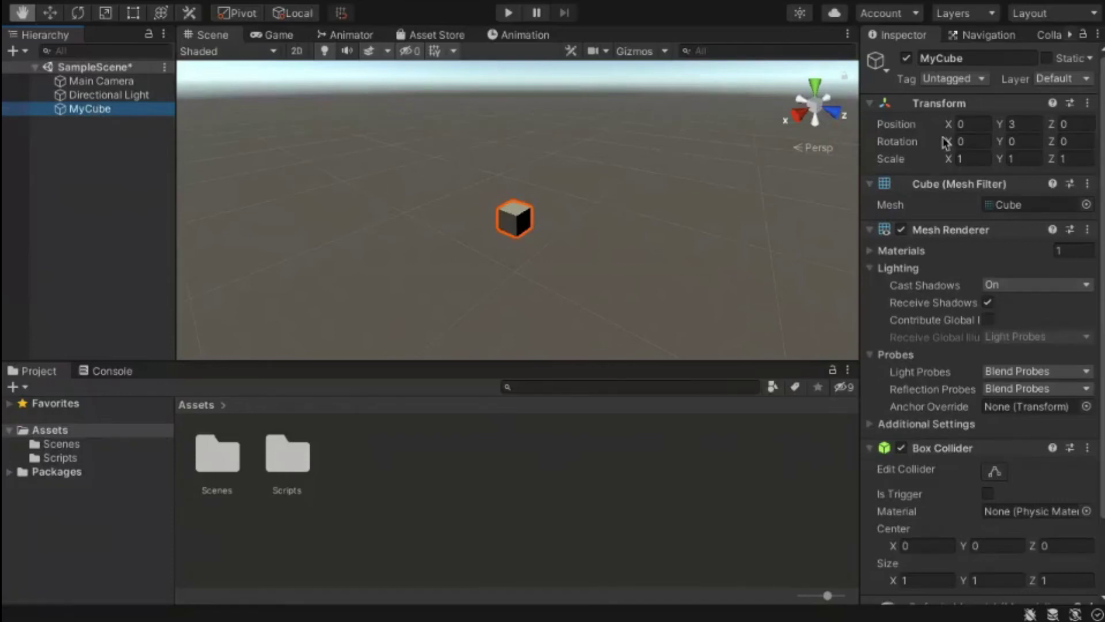
left_click(982, 123)
type("1")
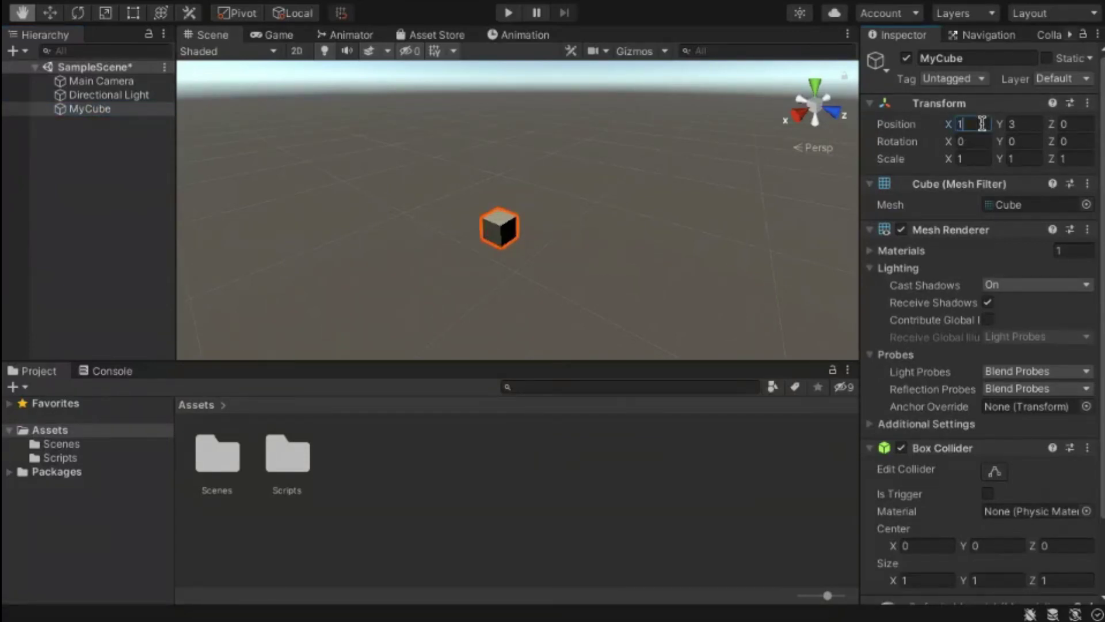
type("1")
key("BackSpace")
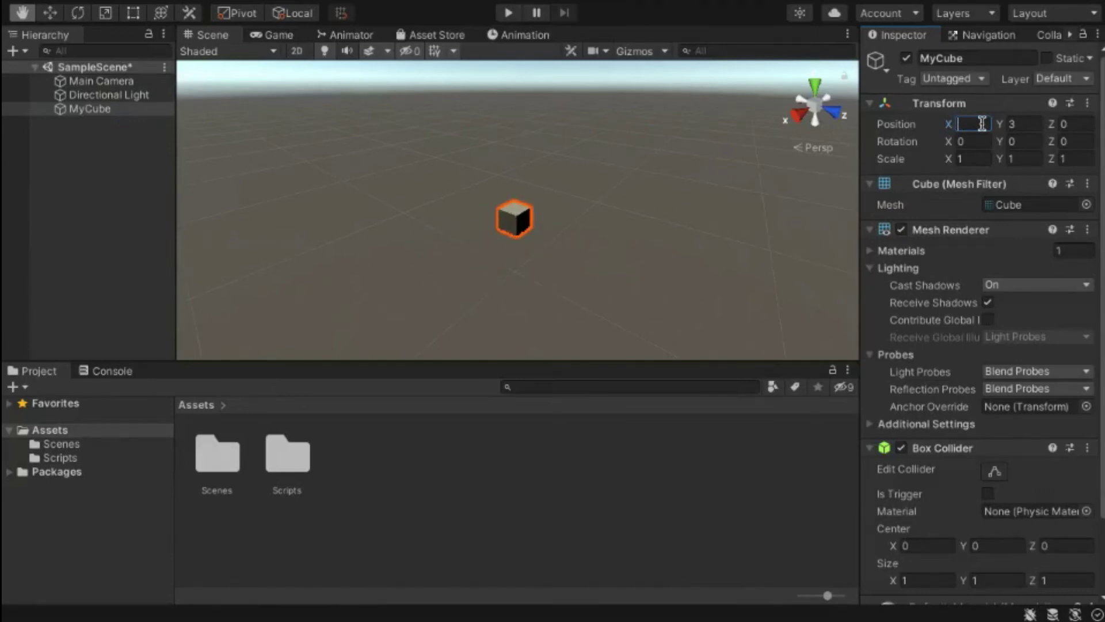
type("6")
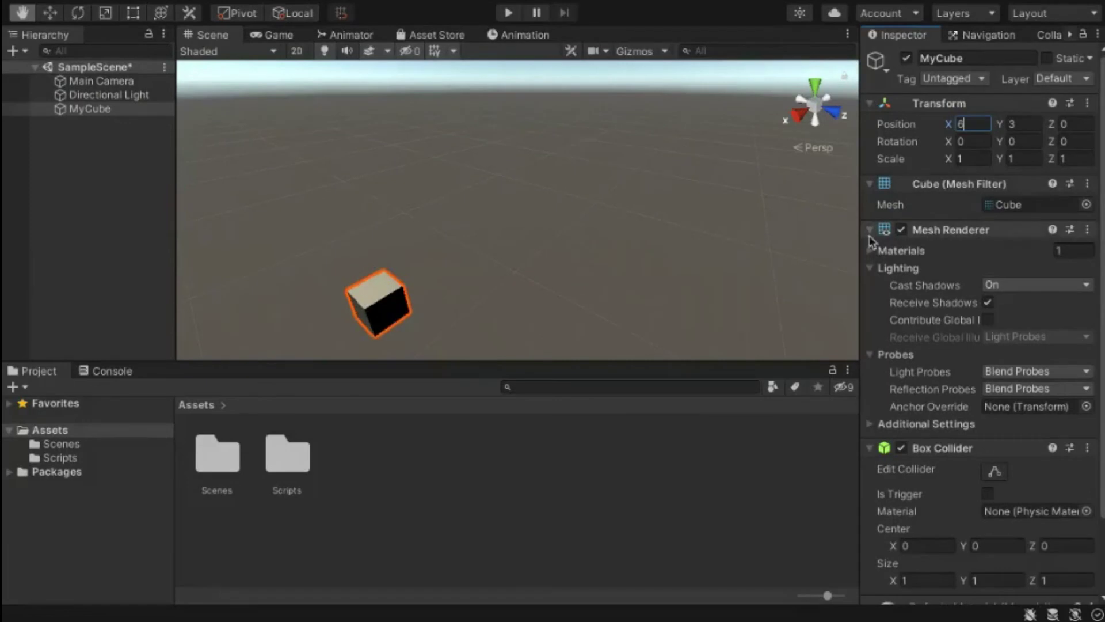
key("BackSpace")
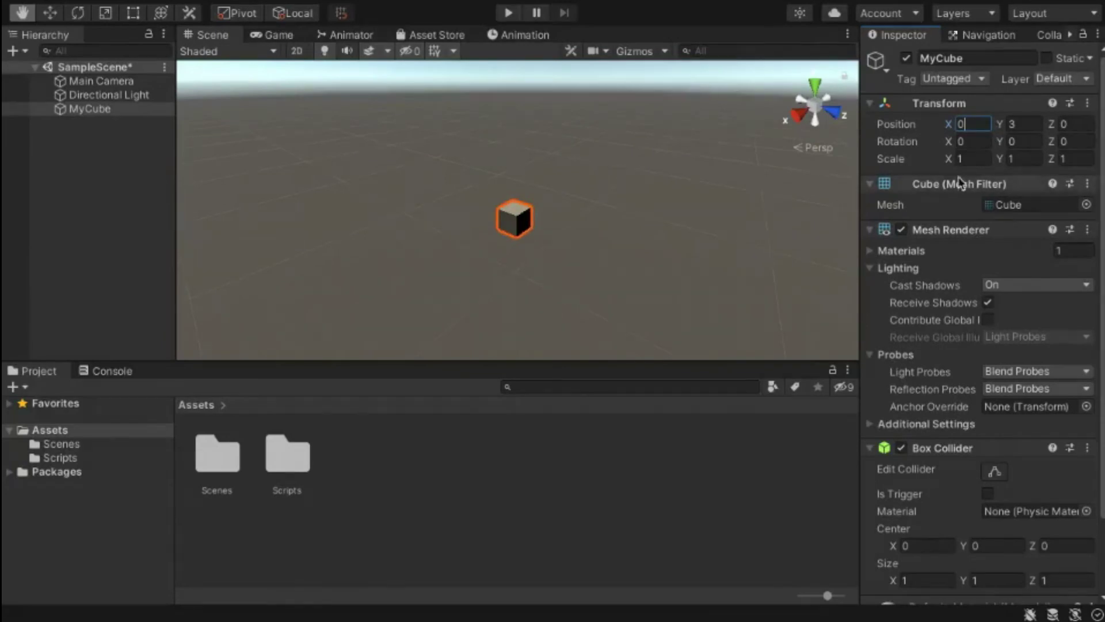
- Set MyCube's X rotation to 45 and activate the Move tool
left_click(976, 143)
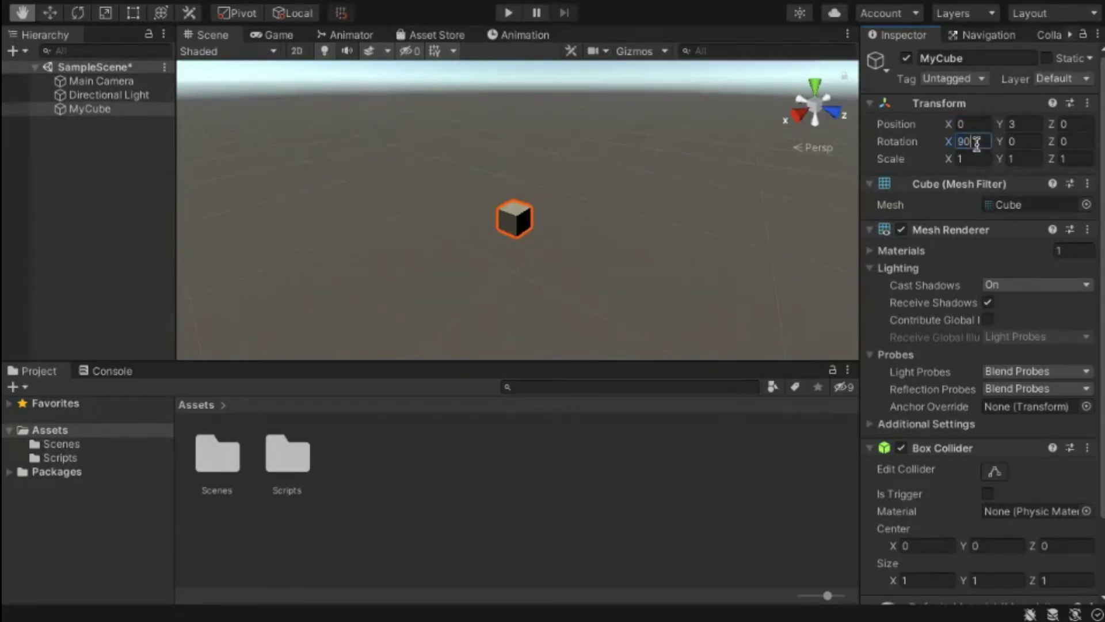
type("90")
key("BackSpace")
key("BackSpace")
type("876")
key("BackSpace")
key("BackSpace")
key("BackSpace")
type("45")
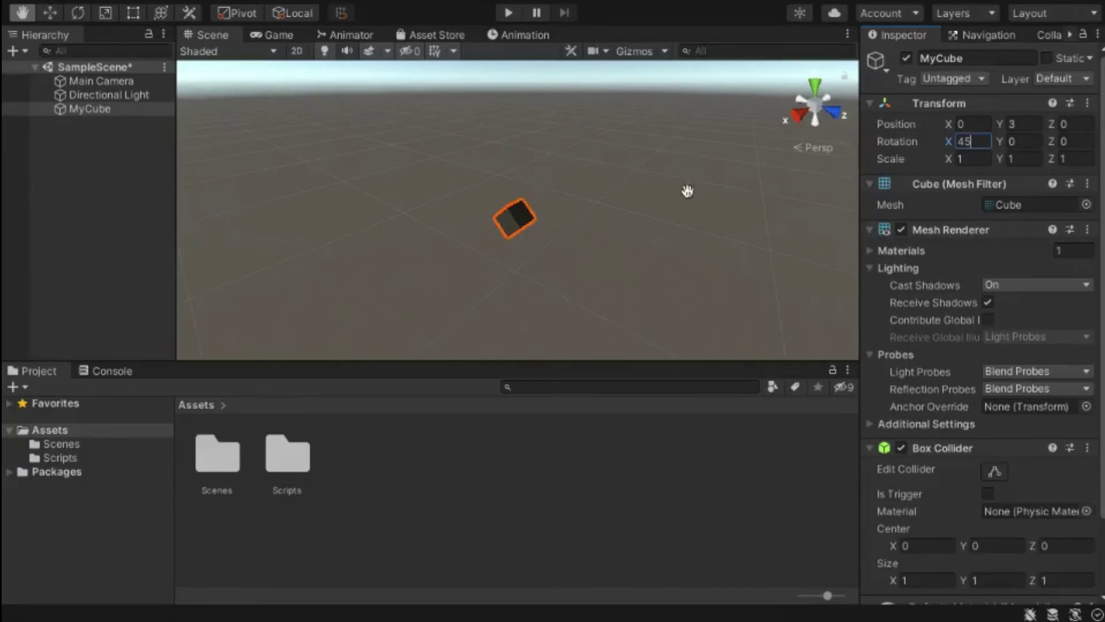
left_click(968, 158)
left_click(50, 13)
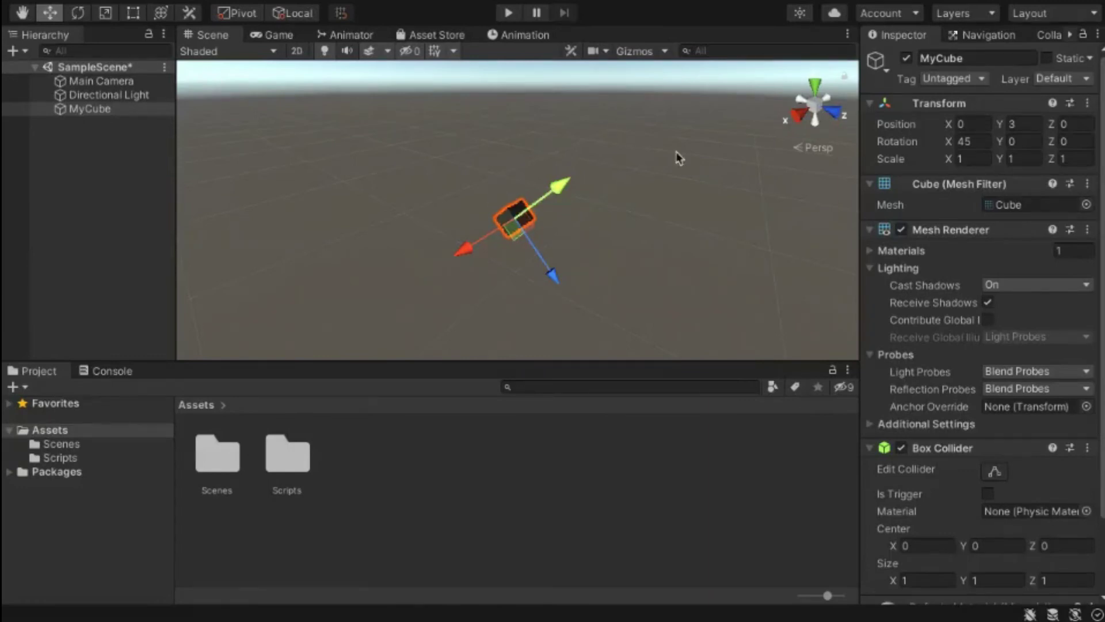
- Try Z scales of 2, 5 and 20 on MyCube, and restore its Z scale to 1
left_click(1083, 154)
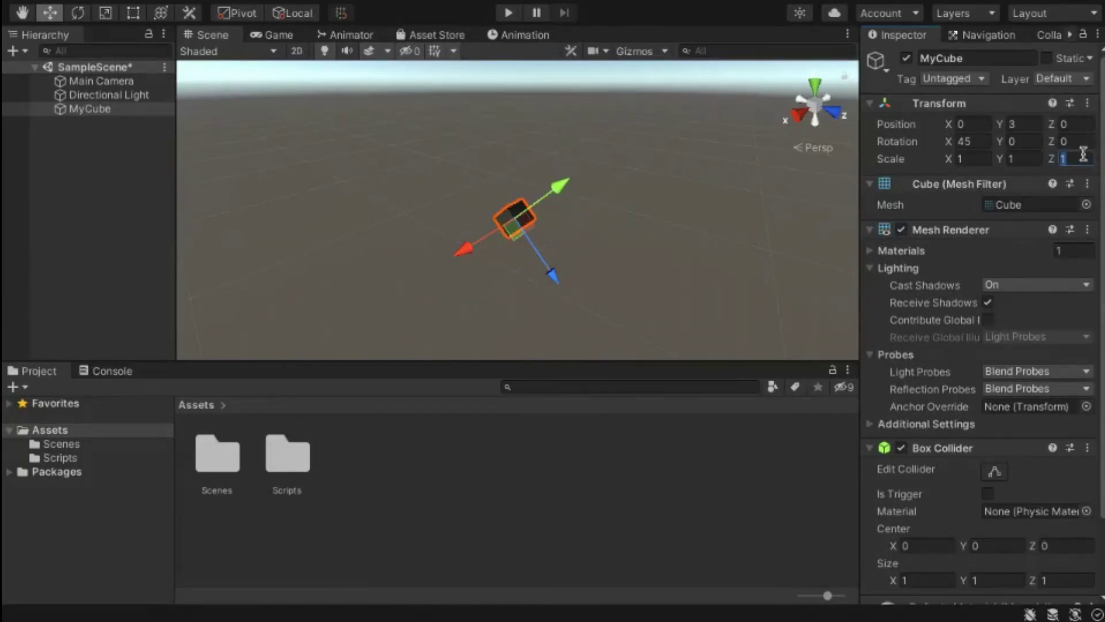
type("2")
key("BackSpace")
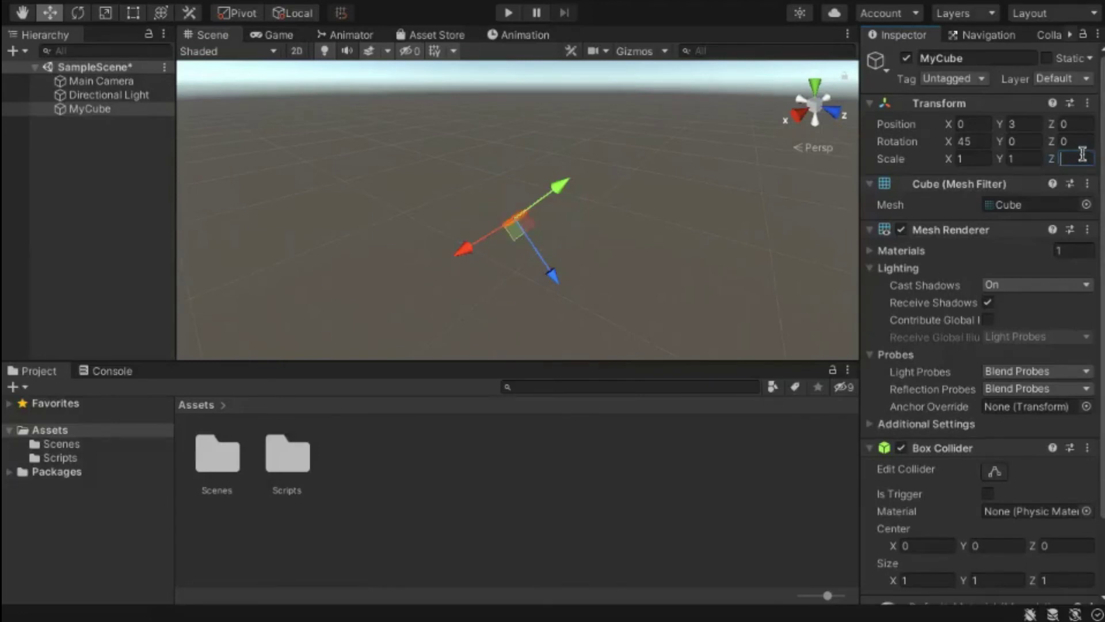
type("5")
key("BackSpace")
type("20")
key("BackSpace")
key("BackSpace")
type("1")
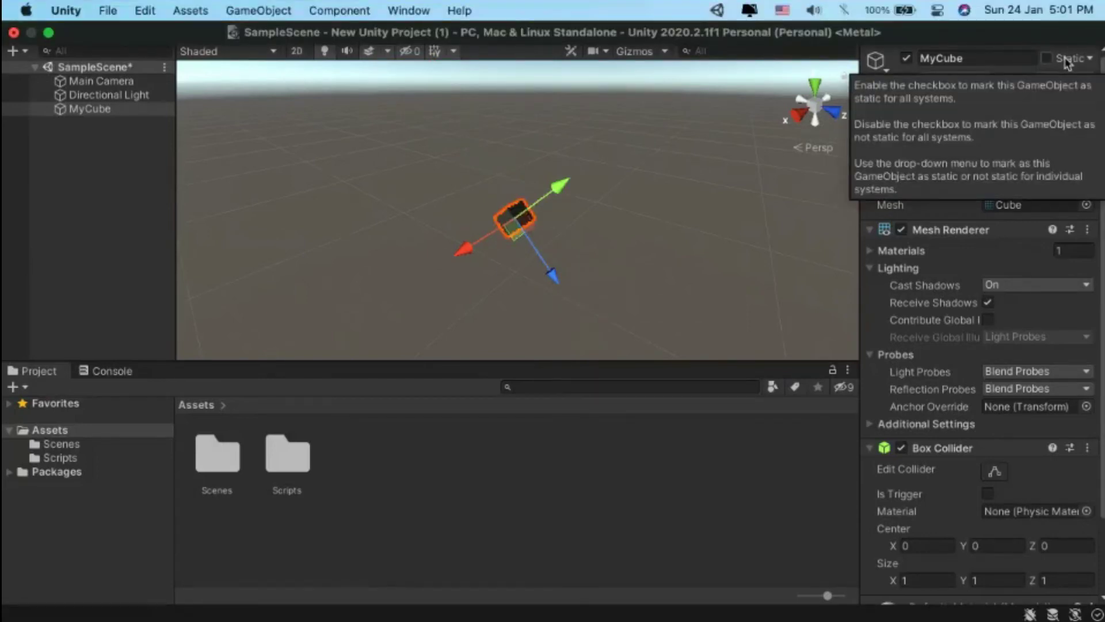
- Reselect MyCube and review its list of components in the Inspector
left_click(589, 242)
left_click(108, 110)
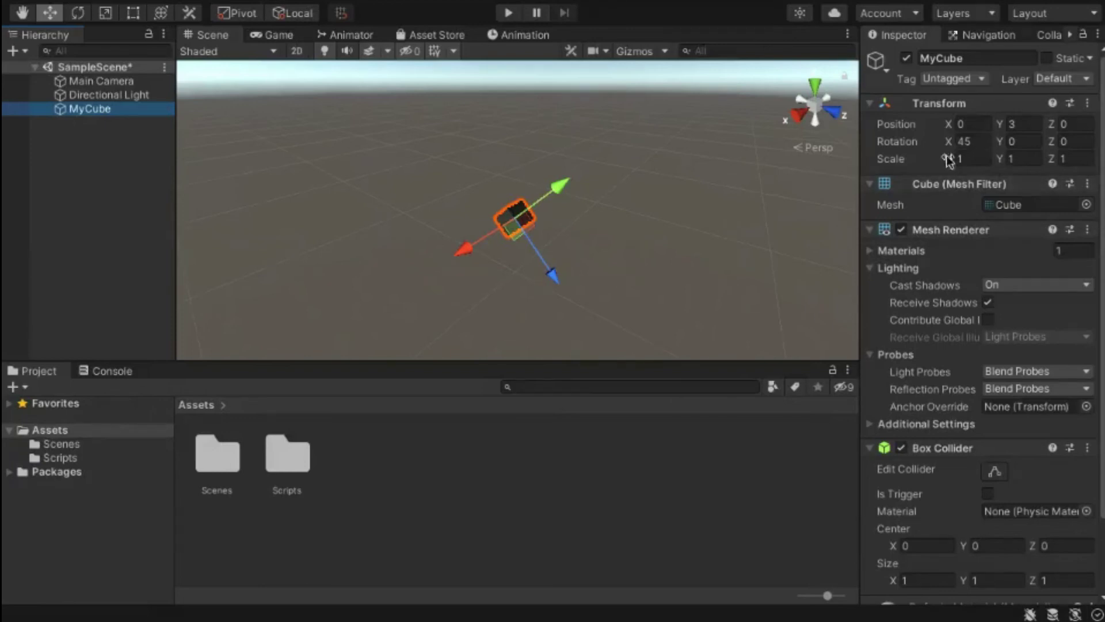
scroll(941, 216, "down", 3)
scroll(941, 216, "up", 3)
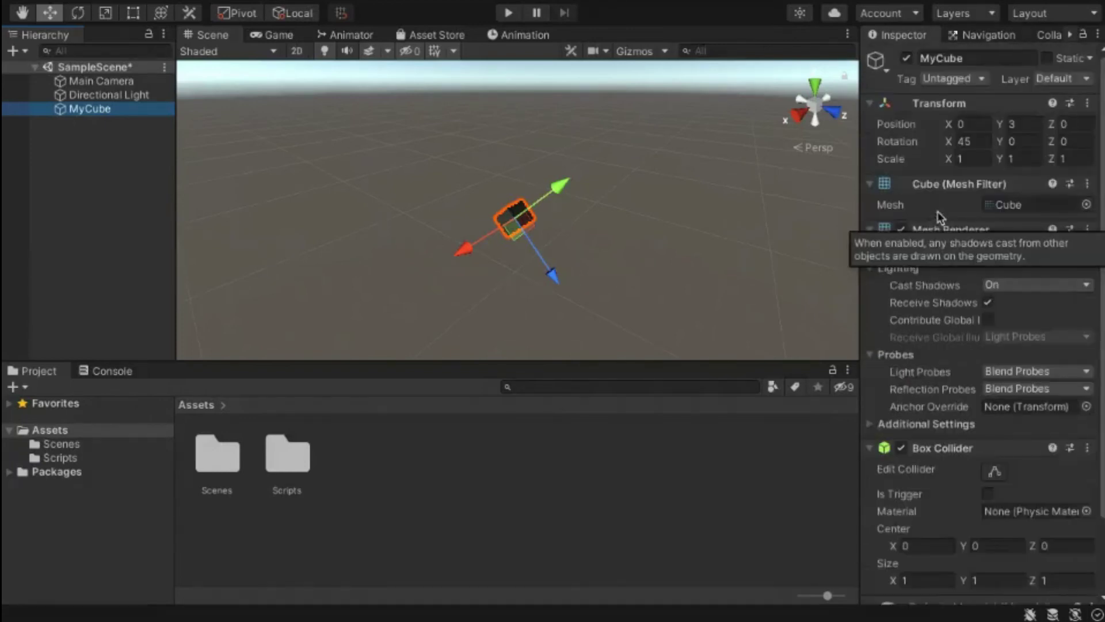
- Collapse the Mesh Filter, Mesh Renderer and Box Collider components of MyCube in the Inspector
left_click(871, 185)
left_click(868, 224)
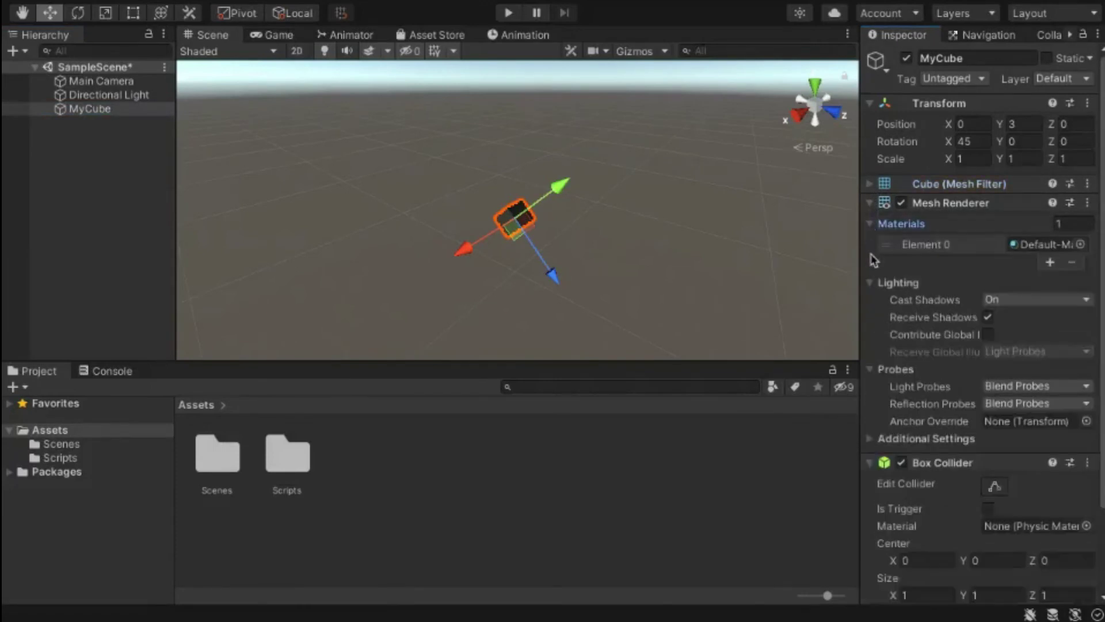
left_click(870, 205)
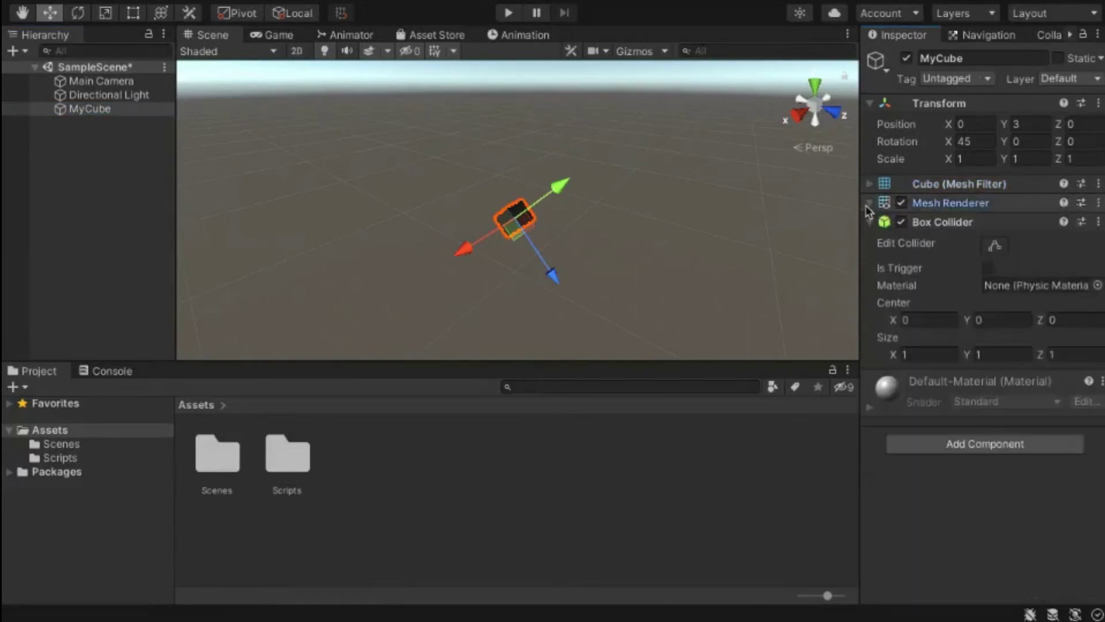
left_click(870, 224)
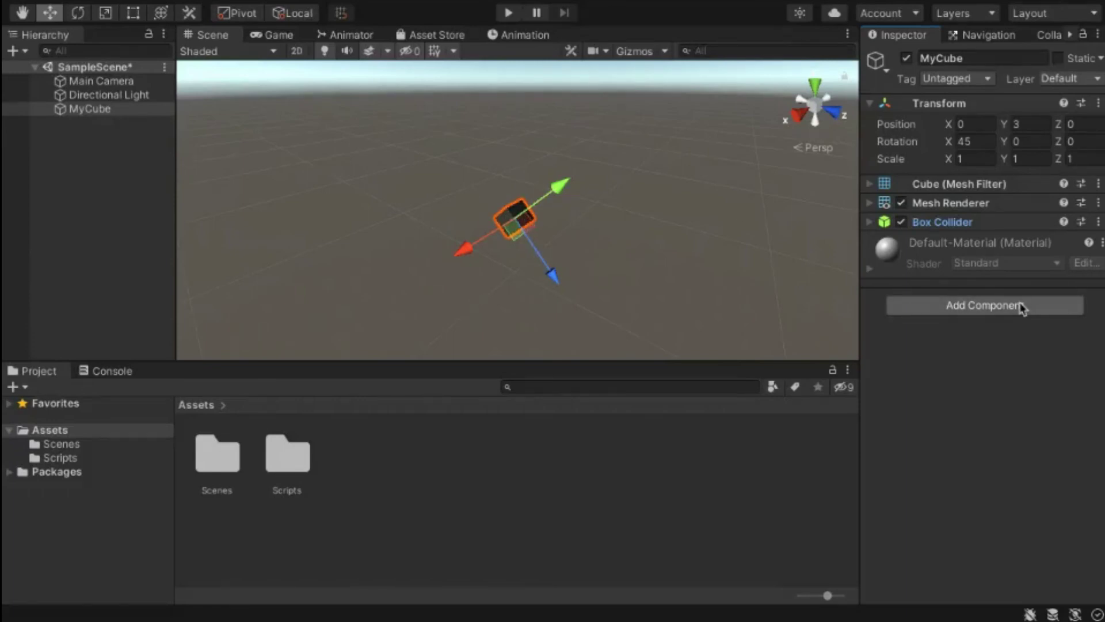
- Clear the old component search for MyCube and browse the available component categories, including Scripts
left_click(986, 307)
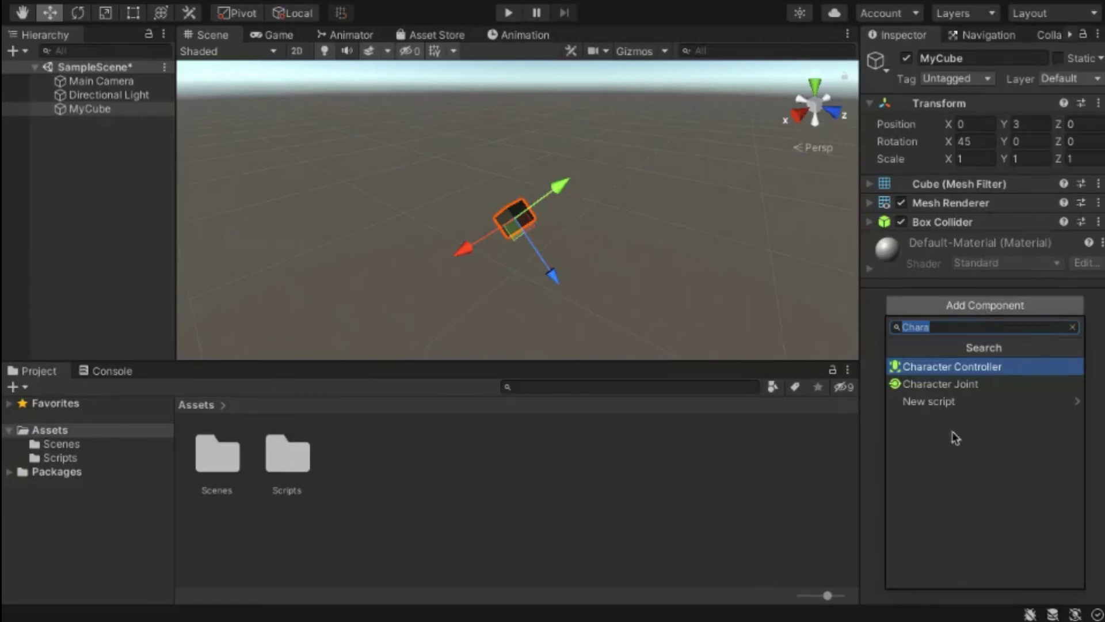
key("BackSpace")
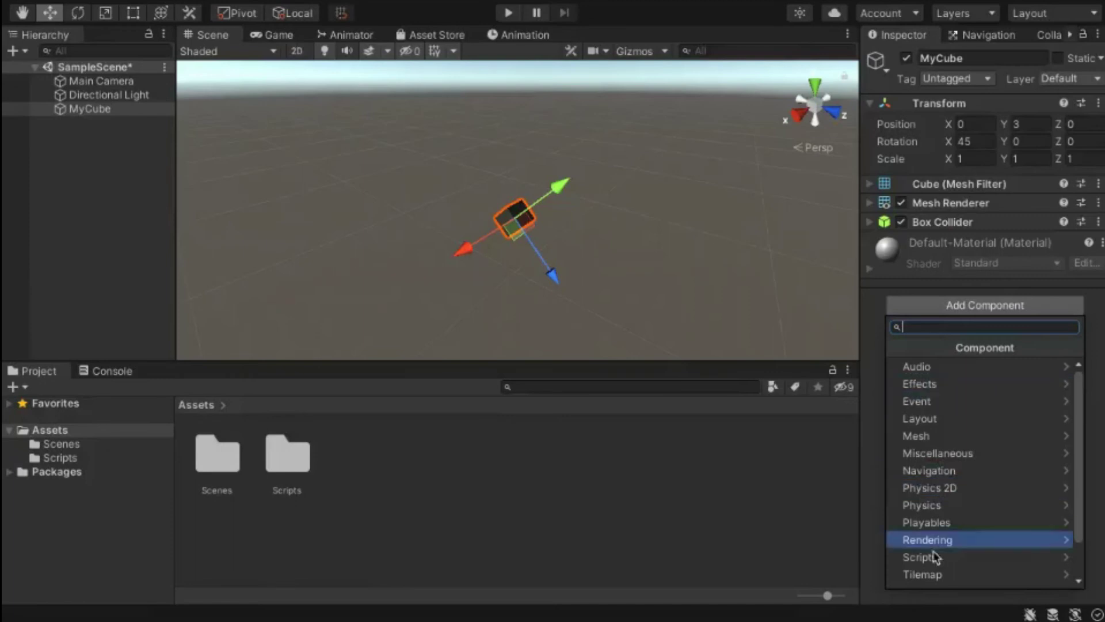
scroll(937, 553, "down", 1)
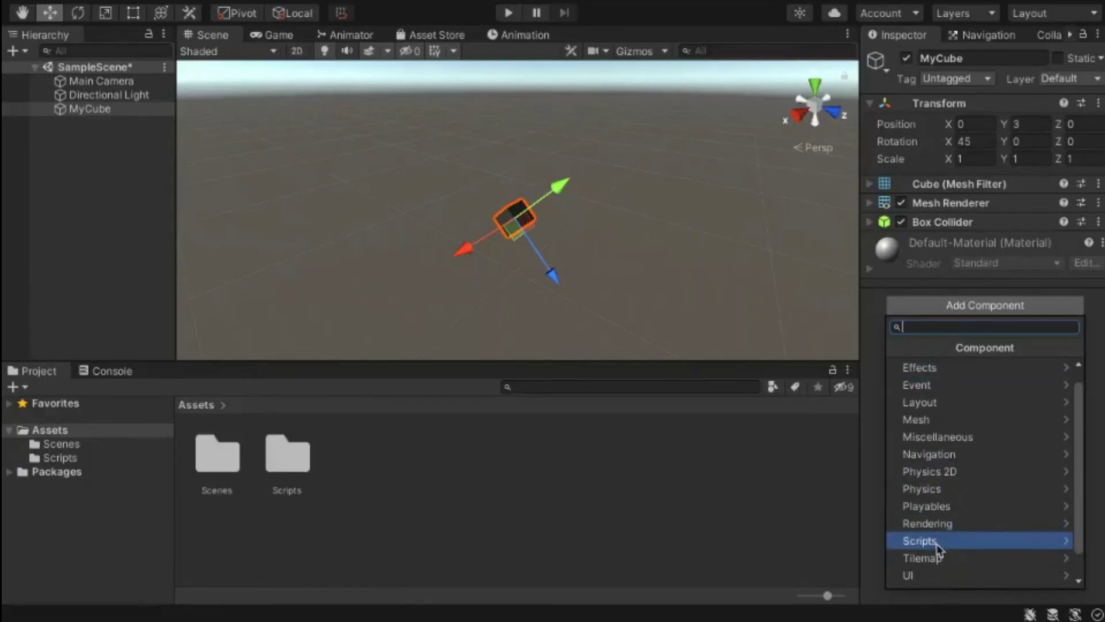
left_click(678, 524)
- Open the Scripts folder in the Project window and attach TestScript to MyCube as a component
left_click(123, 109)
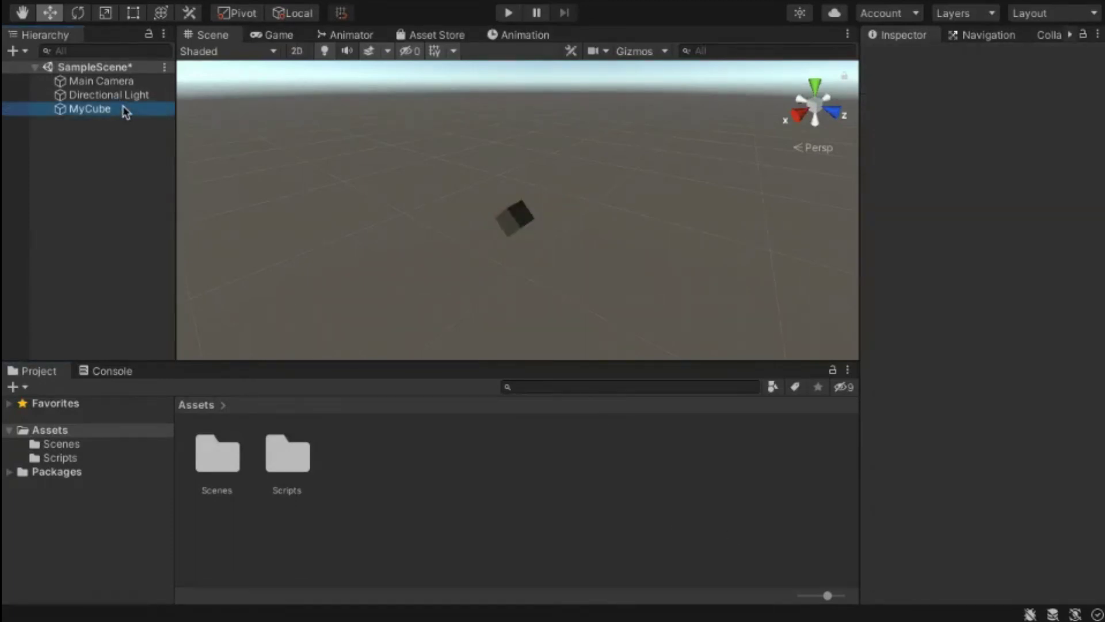
left_click(287, 455)
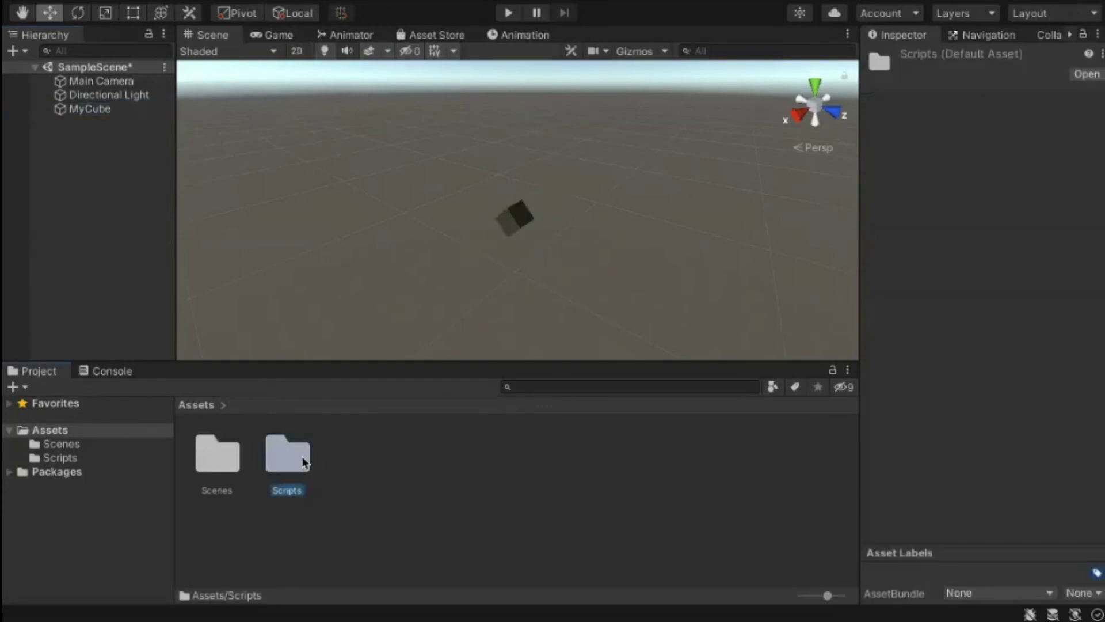
double_click(287, 454)
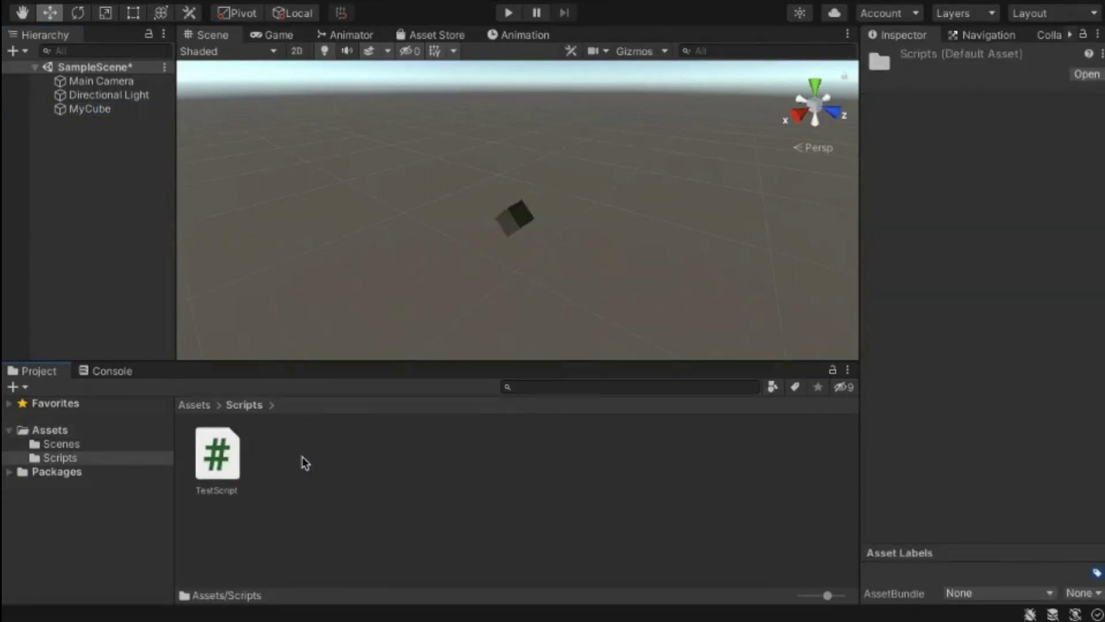
left_click(86, 109)
left_click(233, 453)
left_click_drag(232, 454, 874, 370)
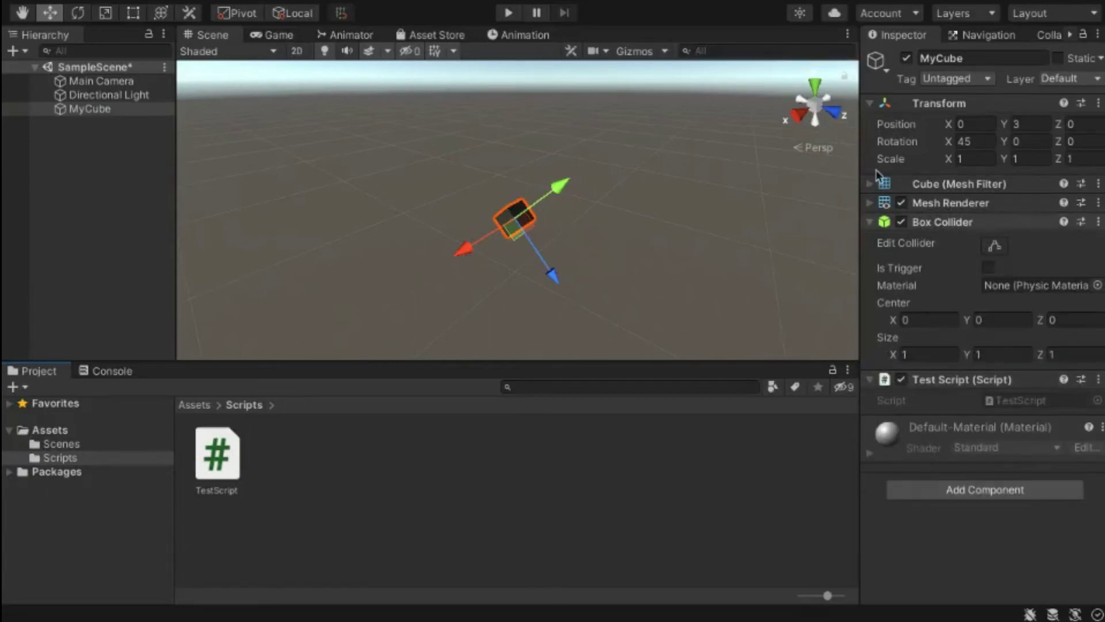
- Collapse the Box Collider and remove the Test Script component from MyCube
left_click(869, 222)
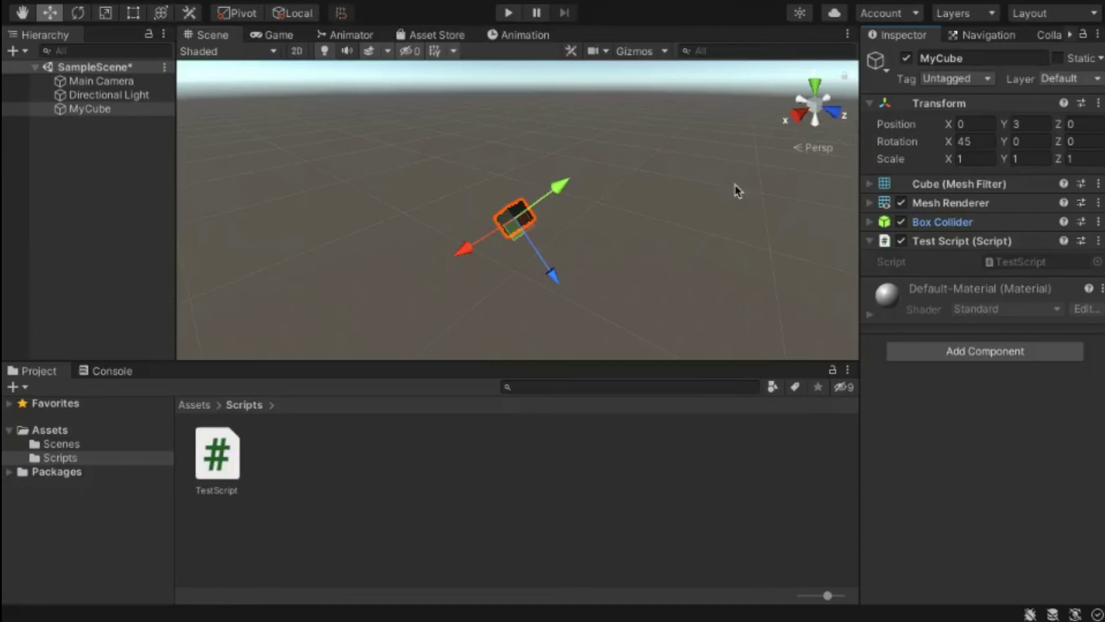
left_click(1098, 241)
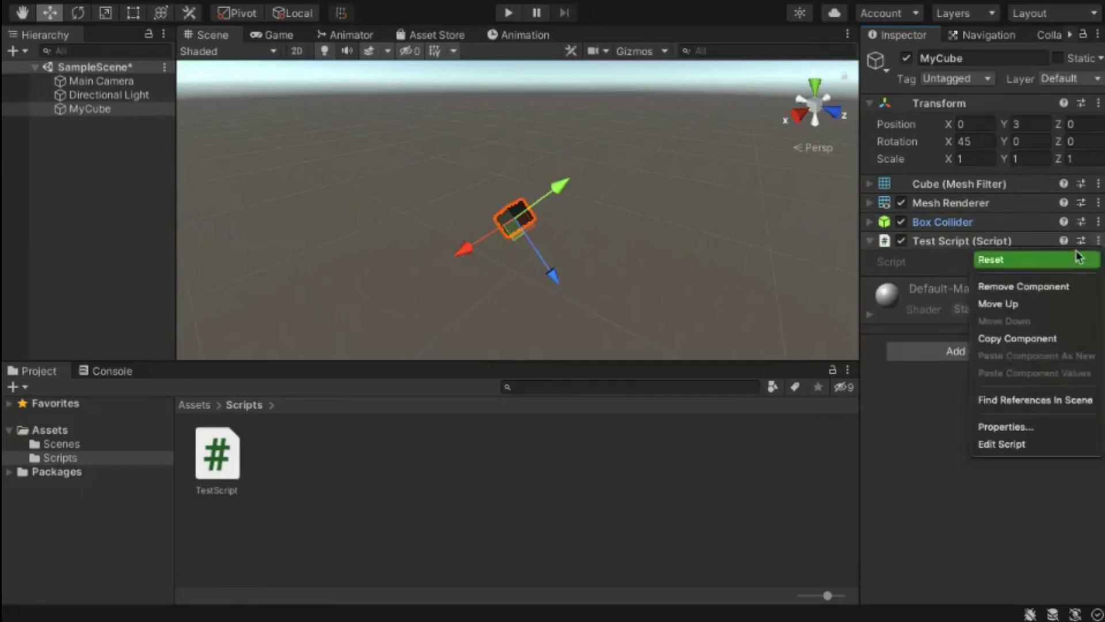
left_click(1039, 291)
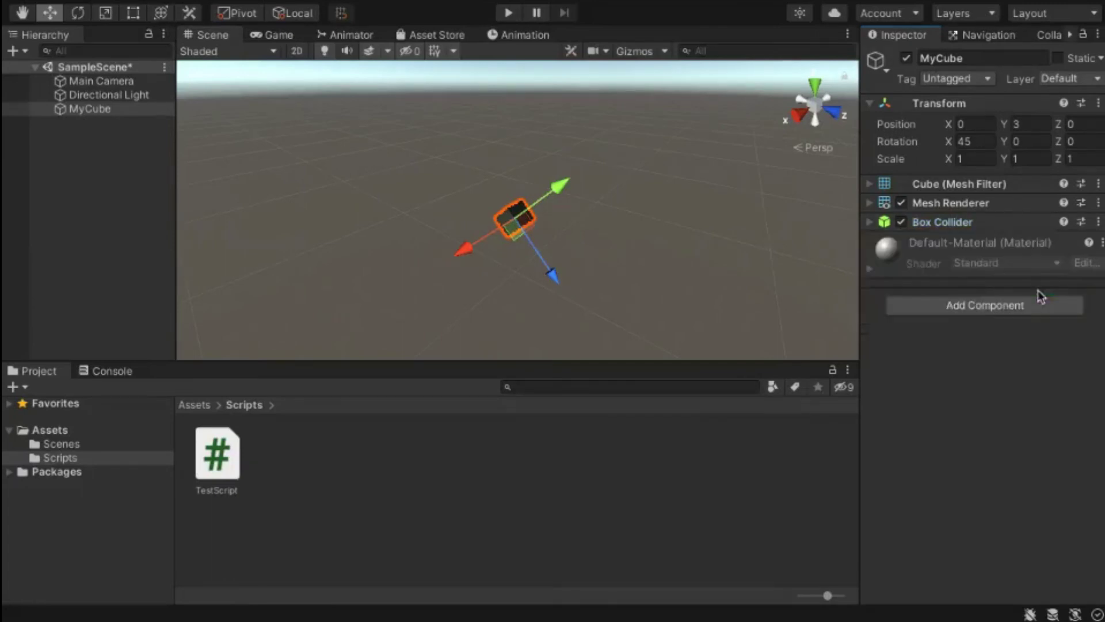
- Search MyCube's addable components for "Tes" and add Test Script
left_click(1010, 308)
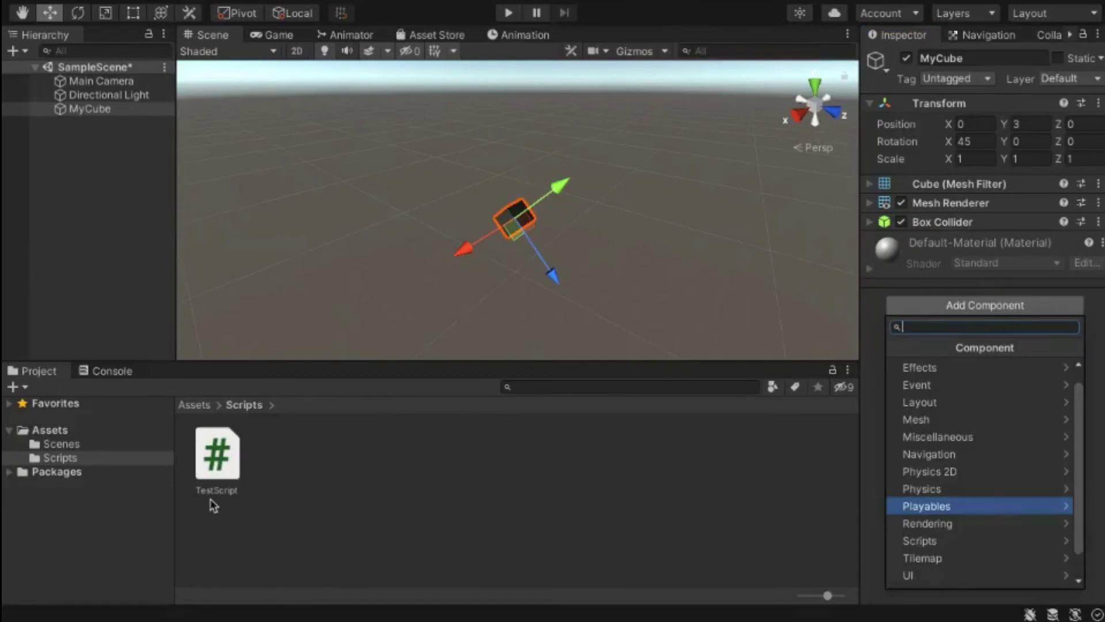
type("Tes")
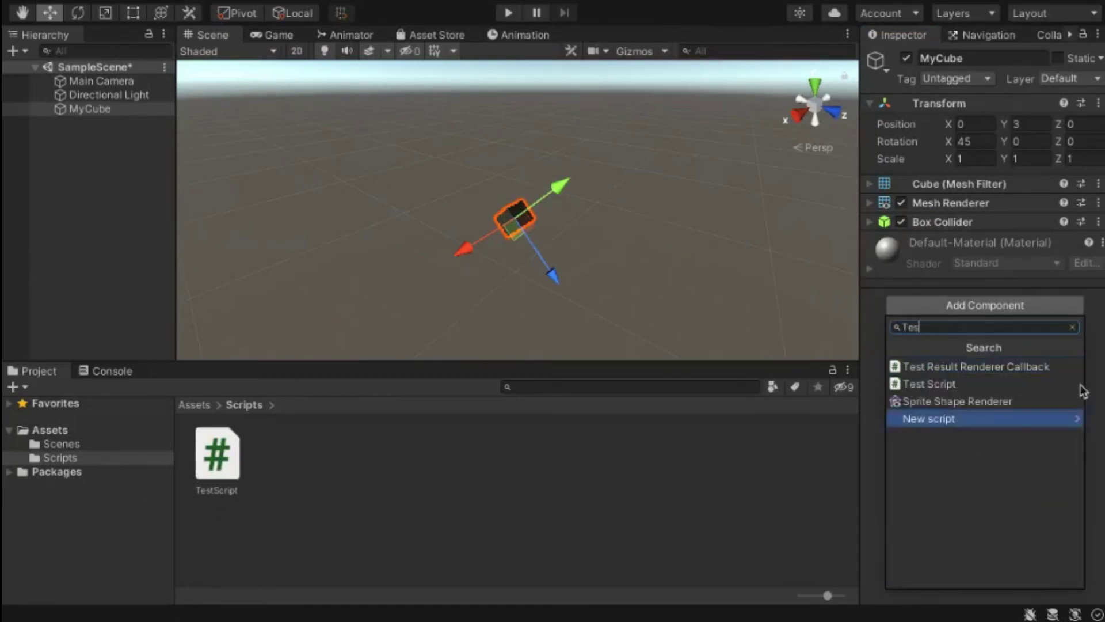
left_click(943, 384)
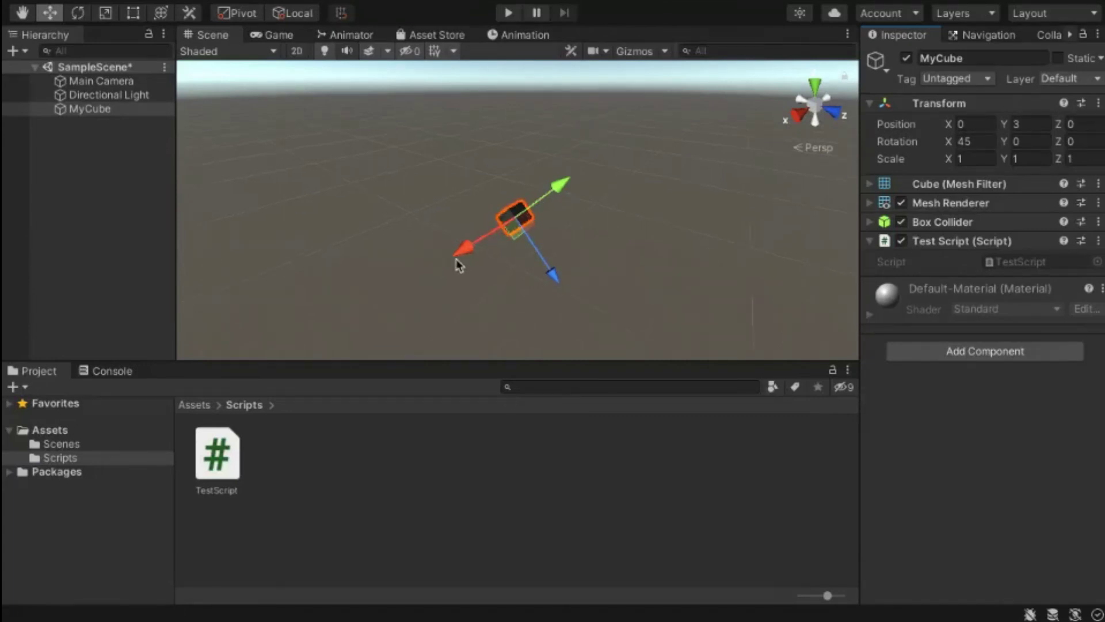
- Check MyCube in the Game view, return to the Scene view and remove its Test Script component
left_click(270, 34)
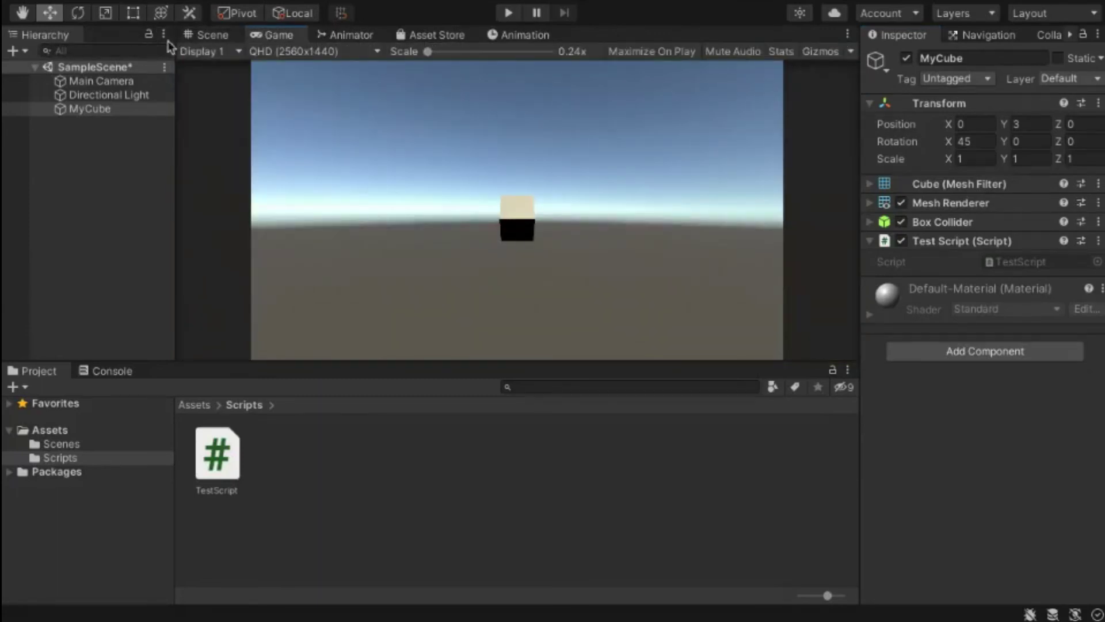
left_click(204, 35)
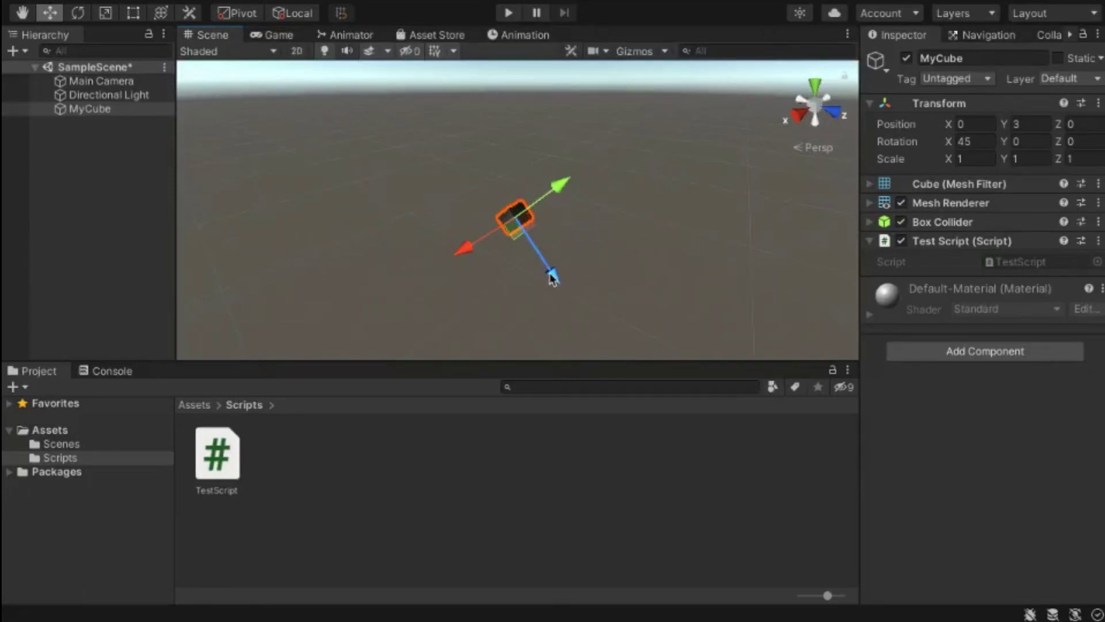
left_click(1098, 240)
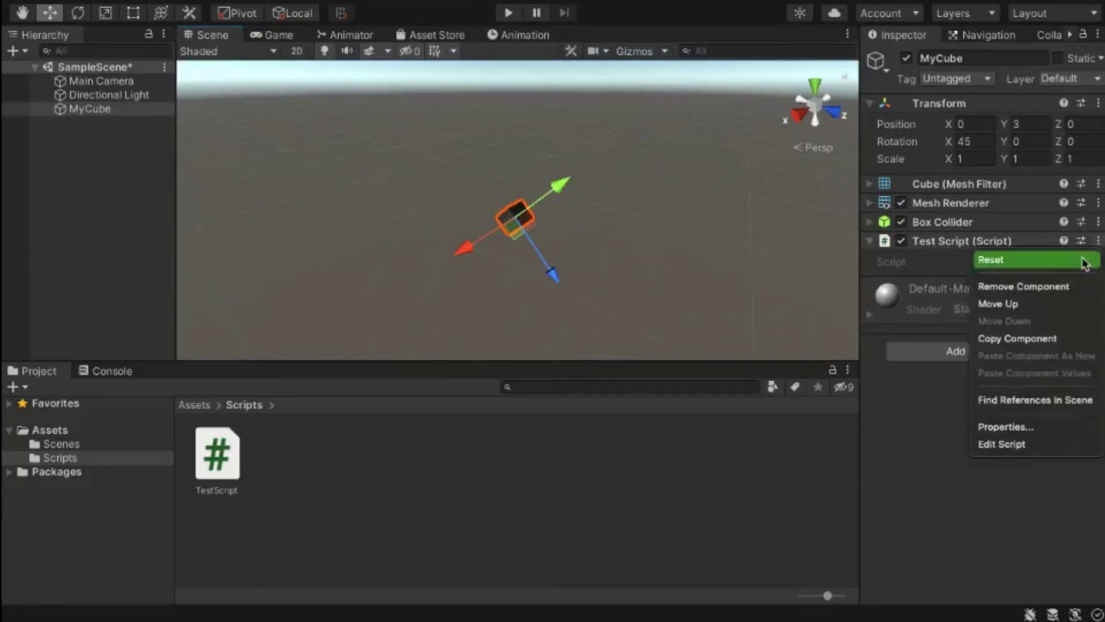
left_click(1038, 287)
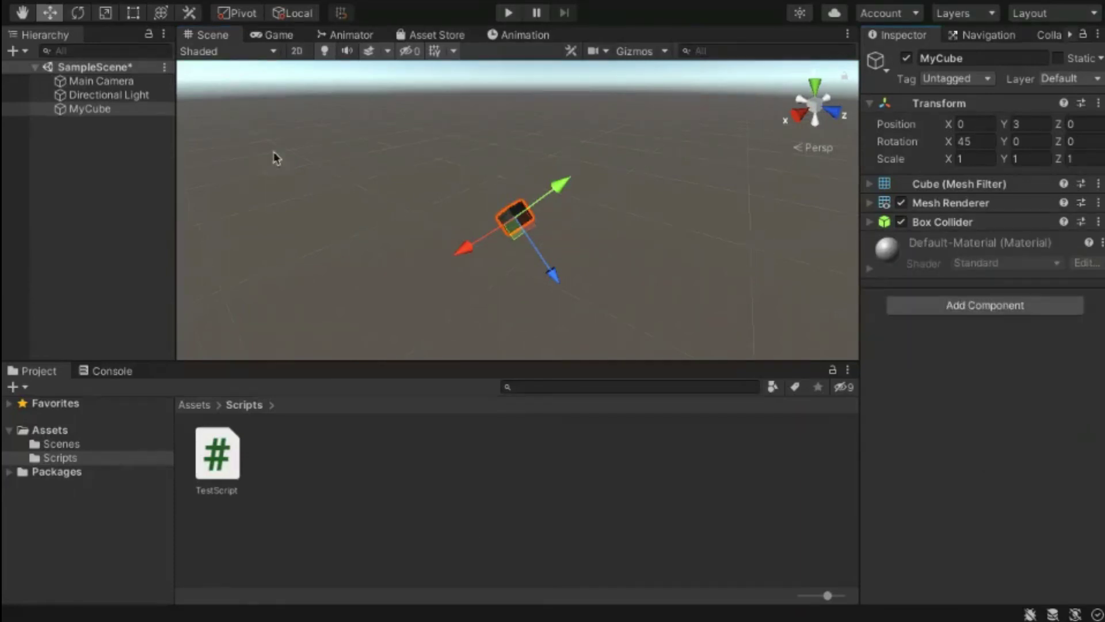
- Select Main Camera and examine its components in the Inspector down to the Audio Listener
left_click(67, 109)
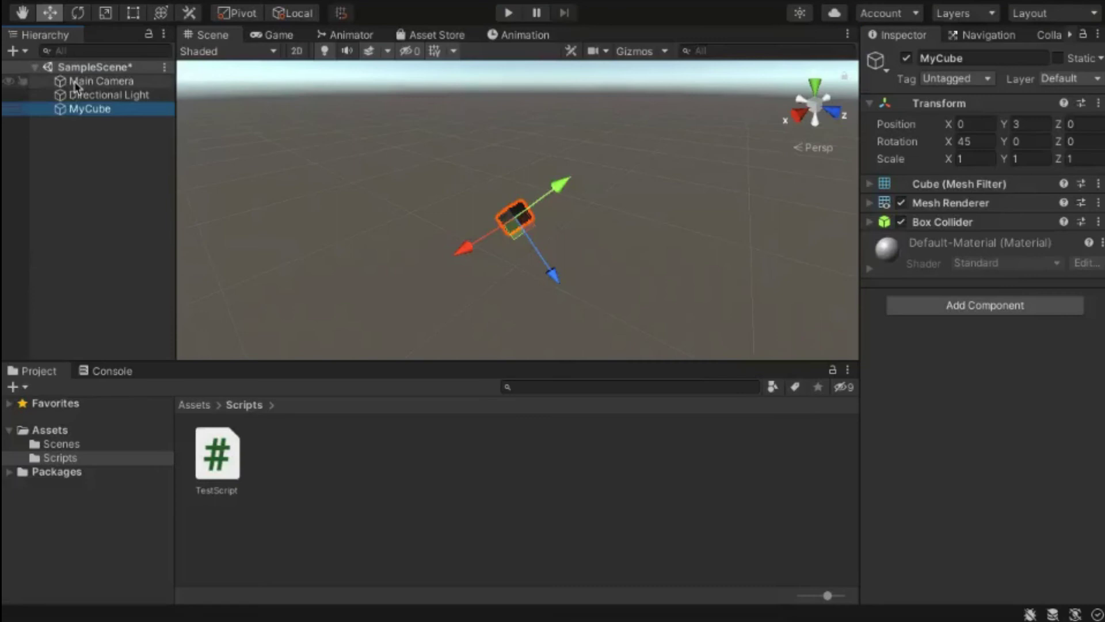
left_click(76, 84)
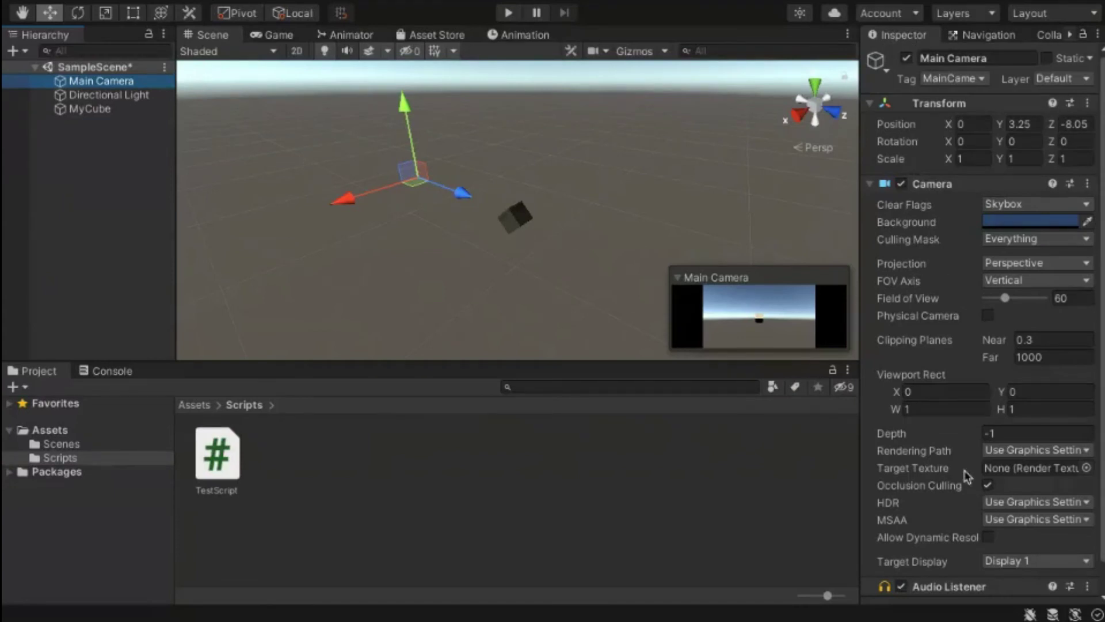
scroll(966, 476, "down", 1)
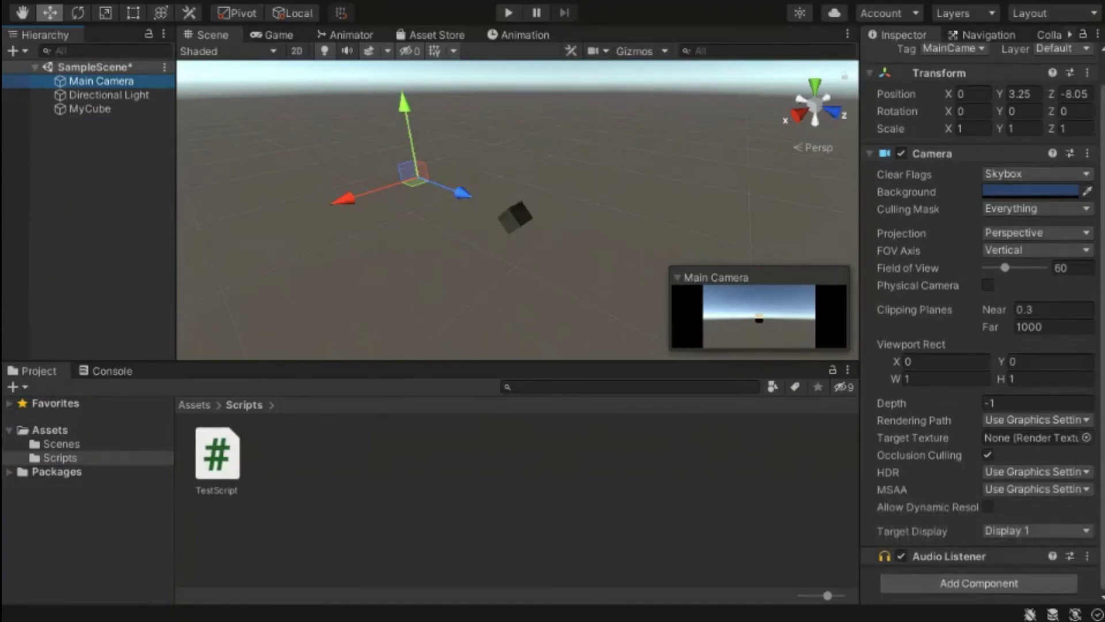
- Reselect MyCube and add the Test Script component to it again using the existing "Tes" search
left_click(95, 109)
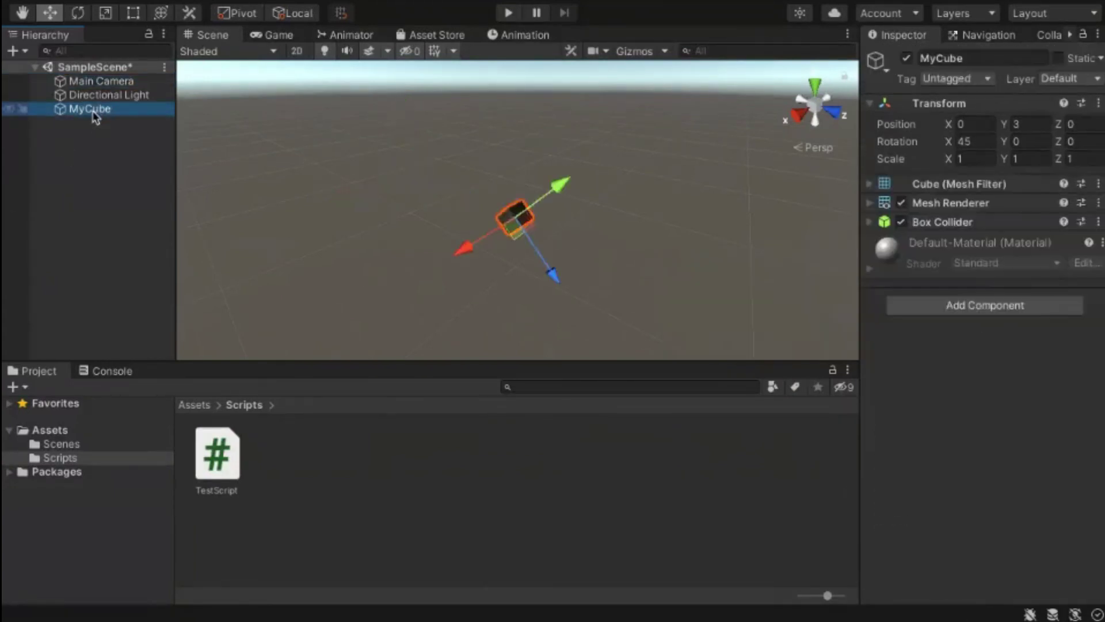
left_click(1034, 306)
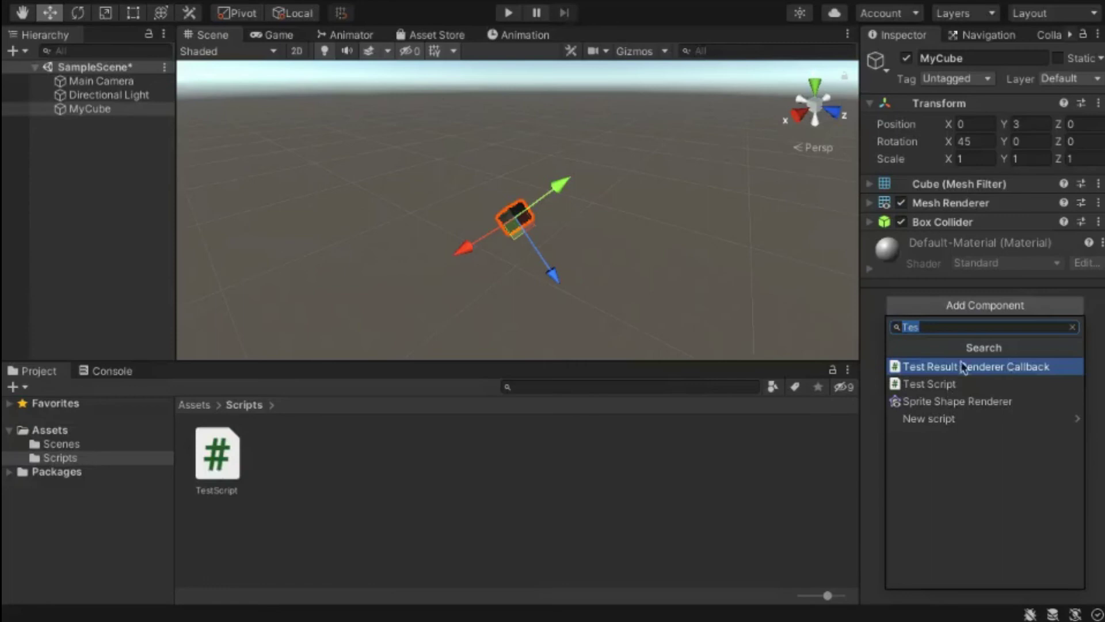
left_click(920, 382)
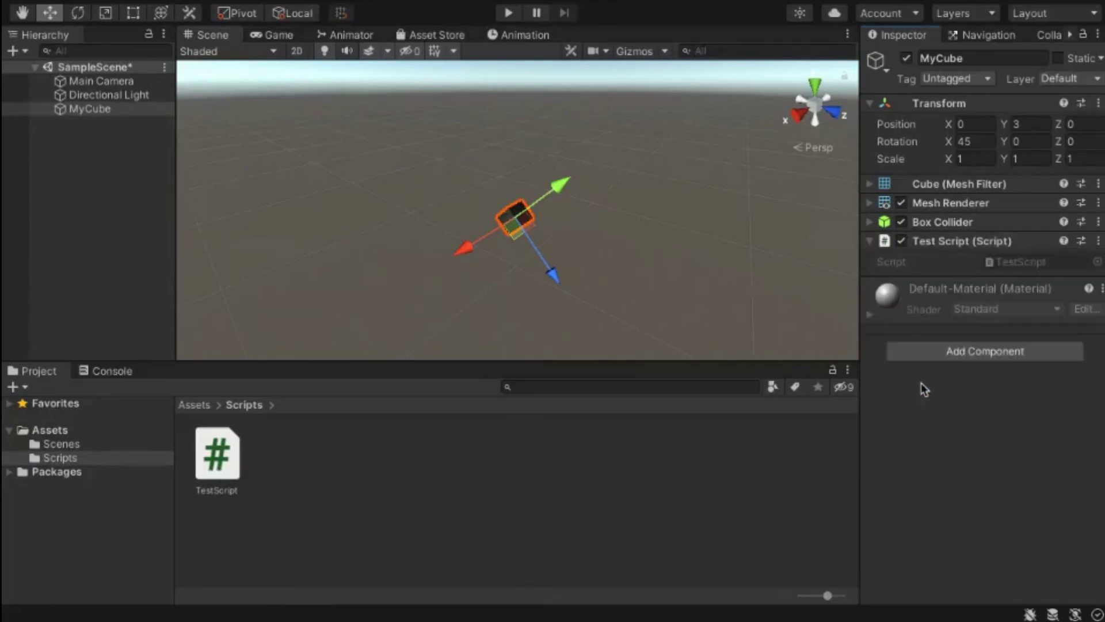
- Open TestScript from the Scripts folder in Visual Studio Code and make the editor window full screen
left_click(1018, 264)
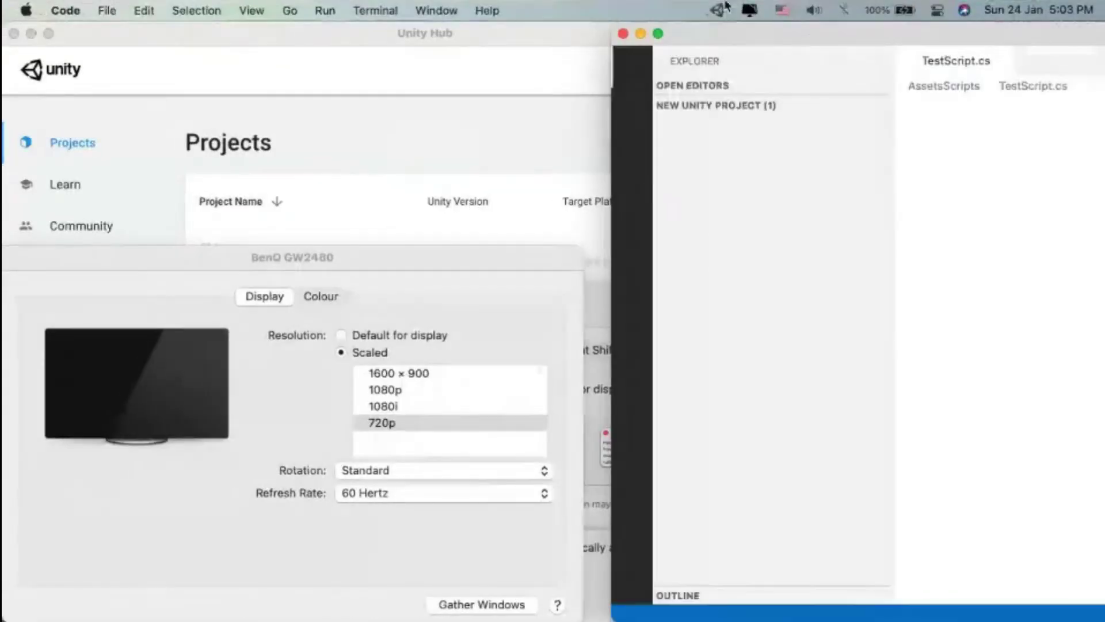
key("ctrl+Right")
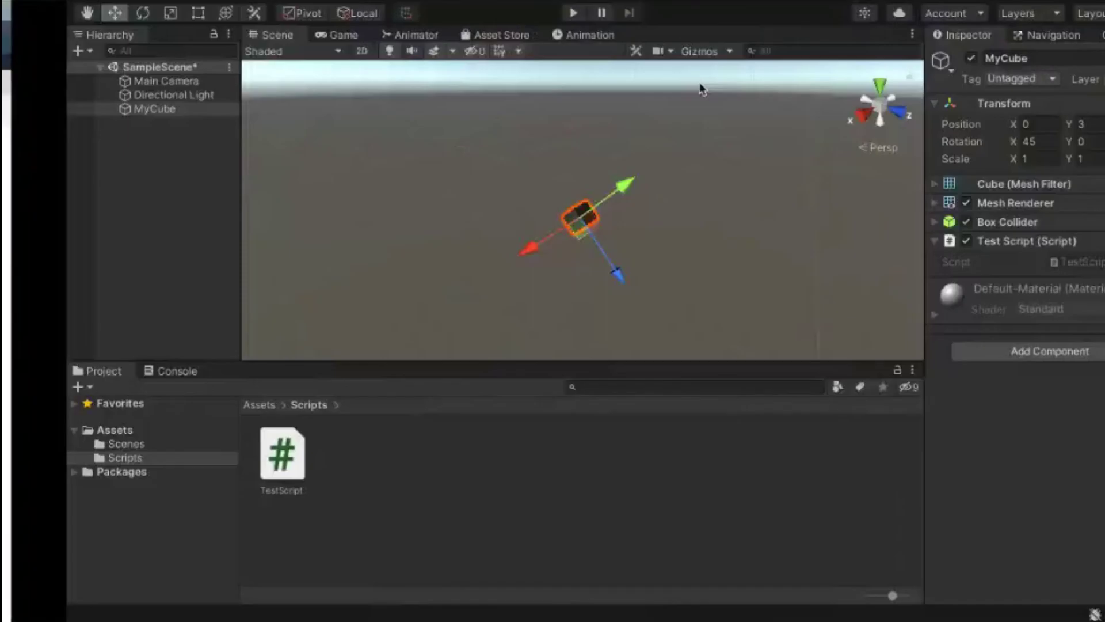
left_click(210, 466)
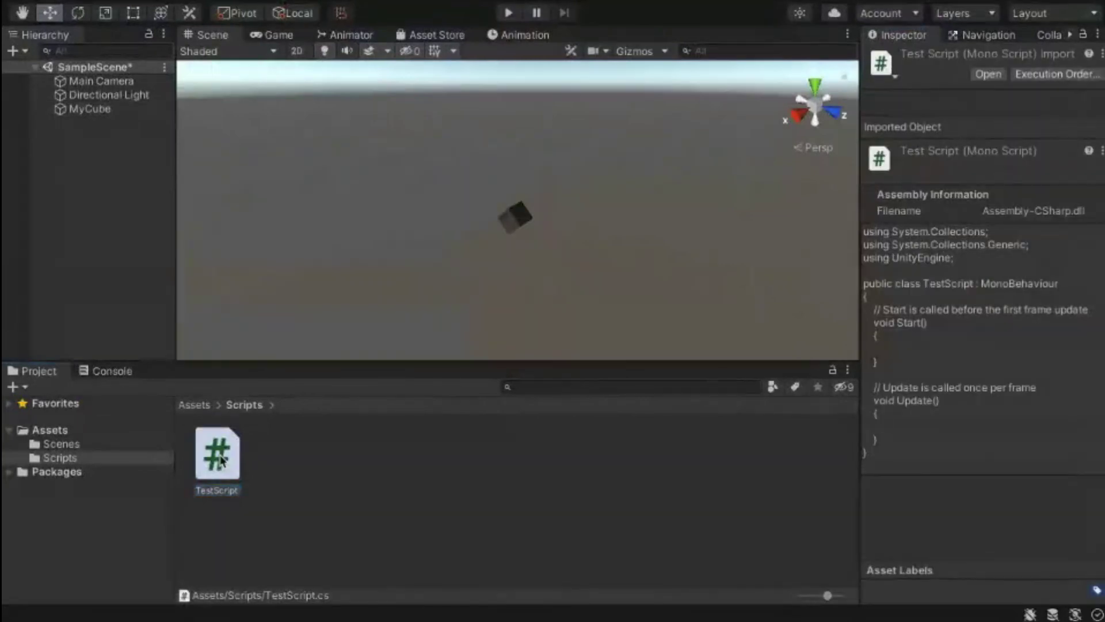
double_click(224, 449)
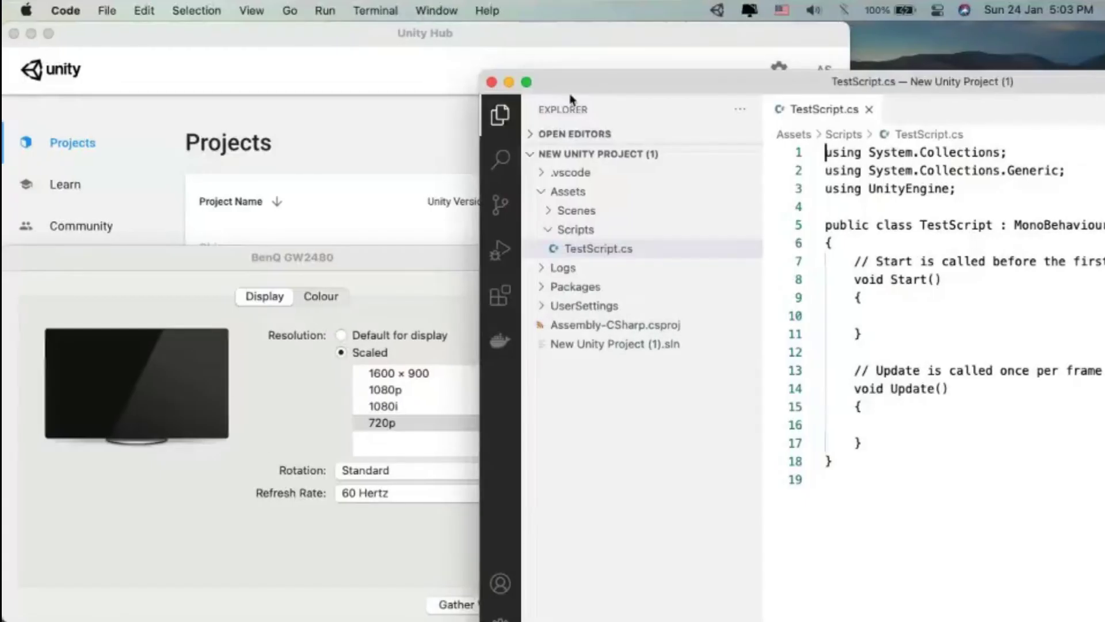
left_click(527, 83)
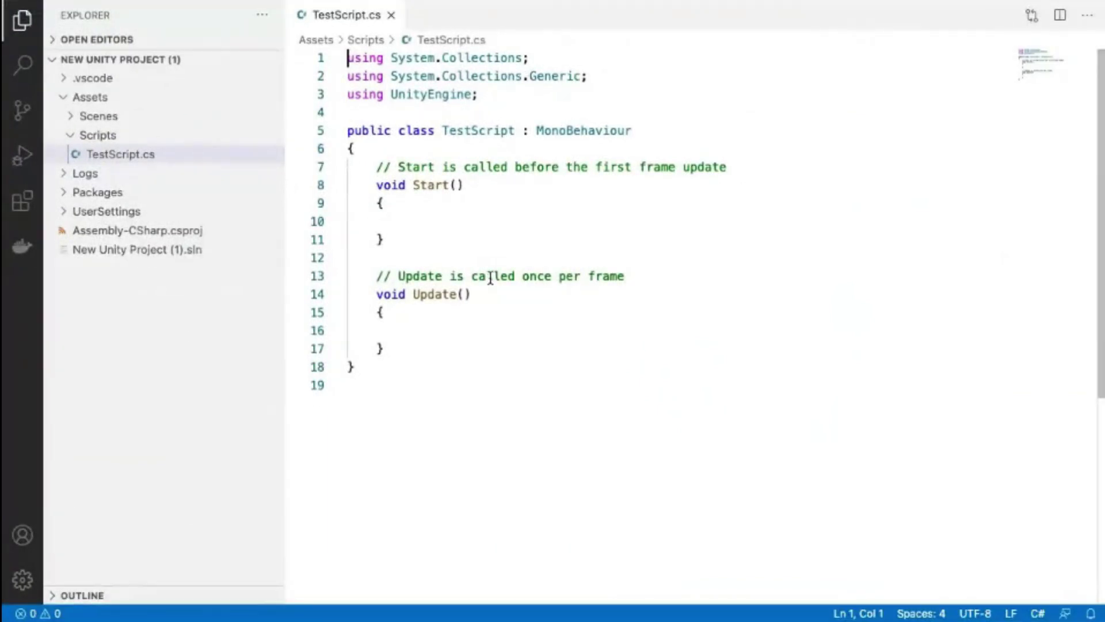
- Place the cursor inside the empty Start method, switch back to Unity and reopen TestScript in the code editor
left_click(492, 277)
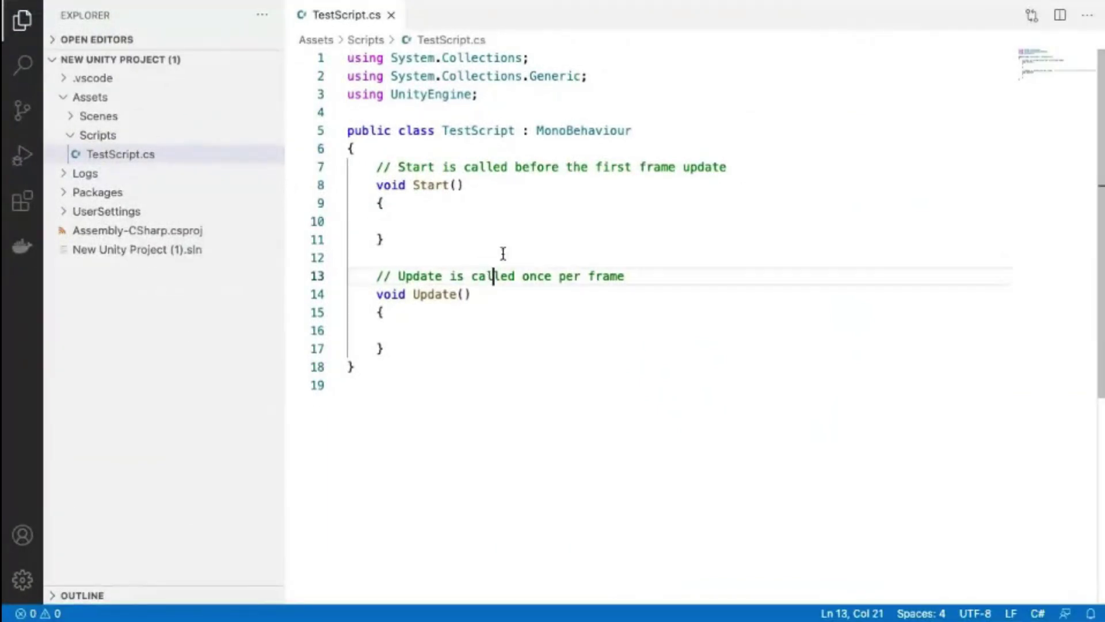
left_click(407, 224)
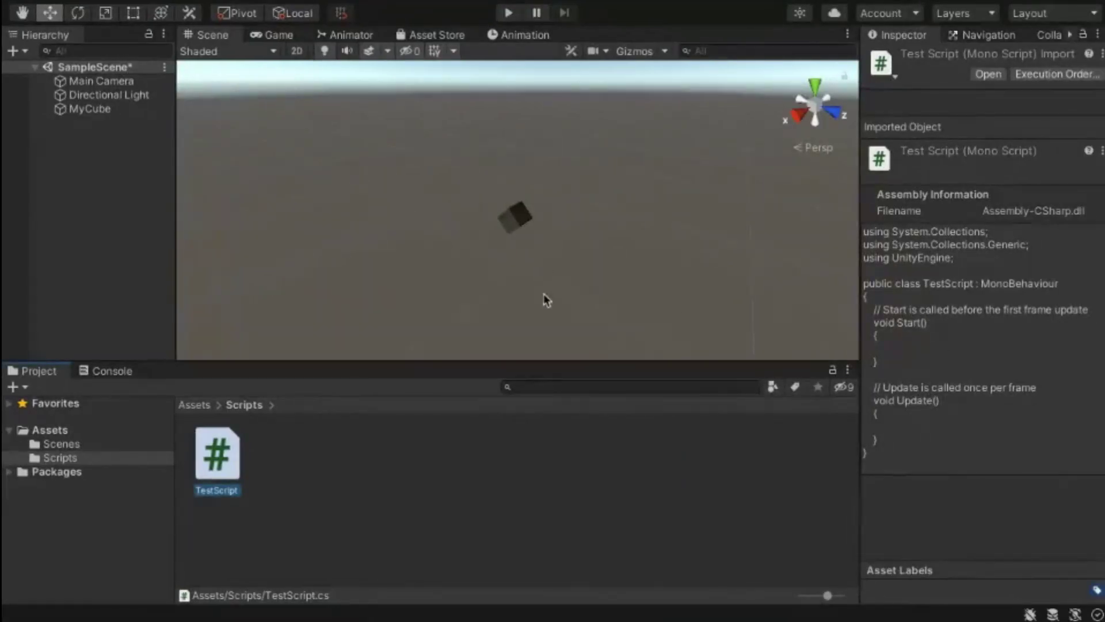
double_click(217, 458)
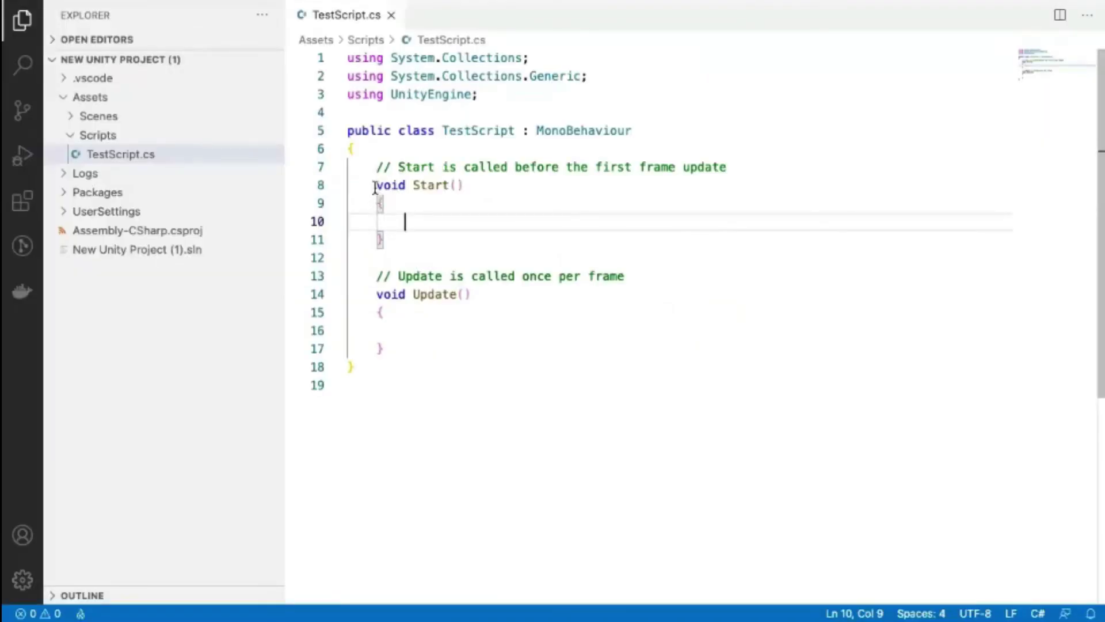
- Highlight the Start and Update methods in turn, and place the cursor on the empty line inside Start
left_click_drag(375, 185, 411, 247)
left_click_drag(371, 294, 385, 349)
left_click(404, 219)
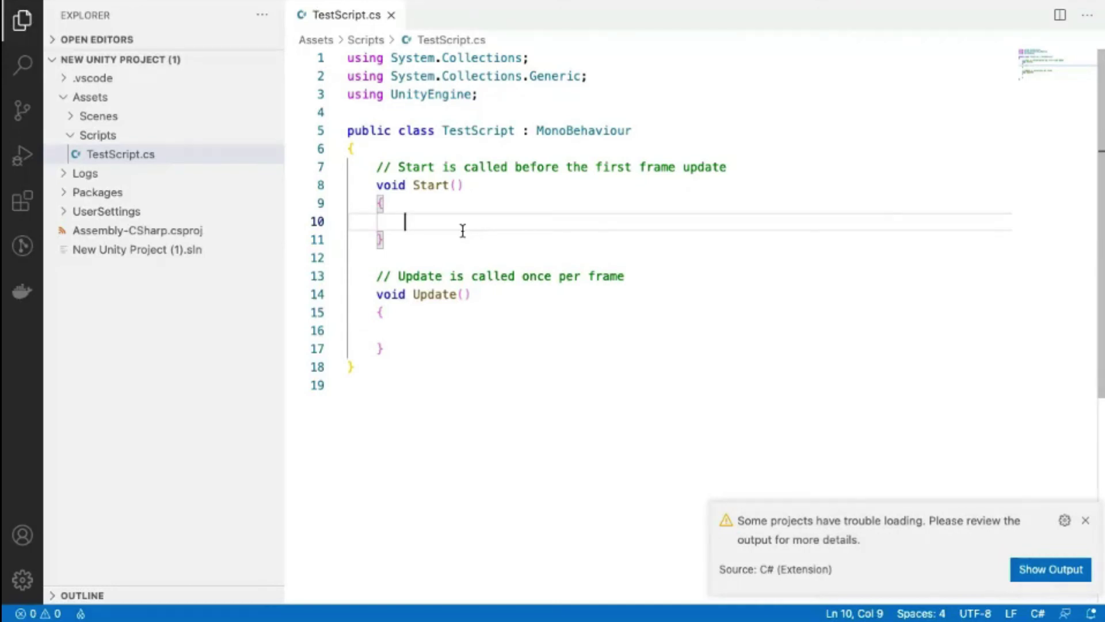
- Add the statement Debug.Log("I'm on cube"); inside the Start method of TestScript
type("Lo")
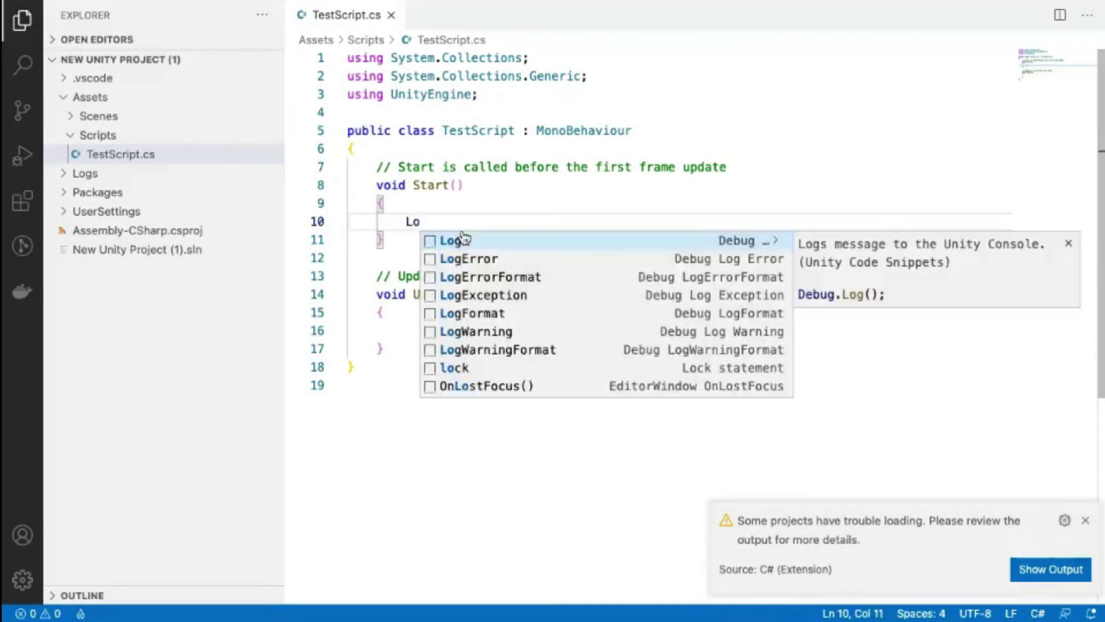
key("Tab")
type("\"")
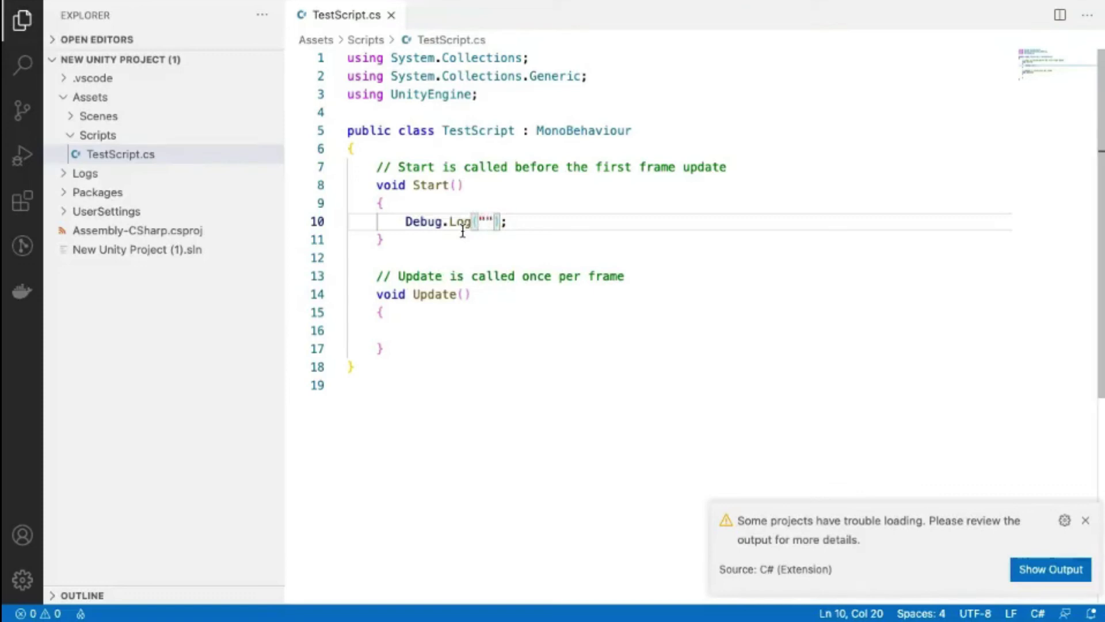
type("I'm on cube")
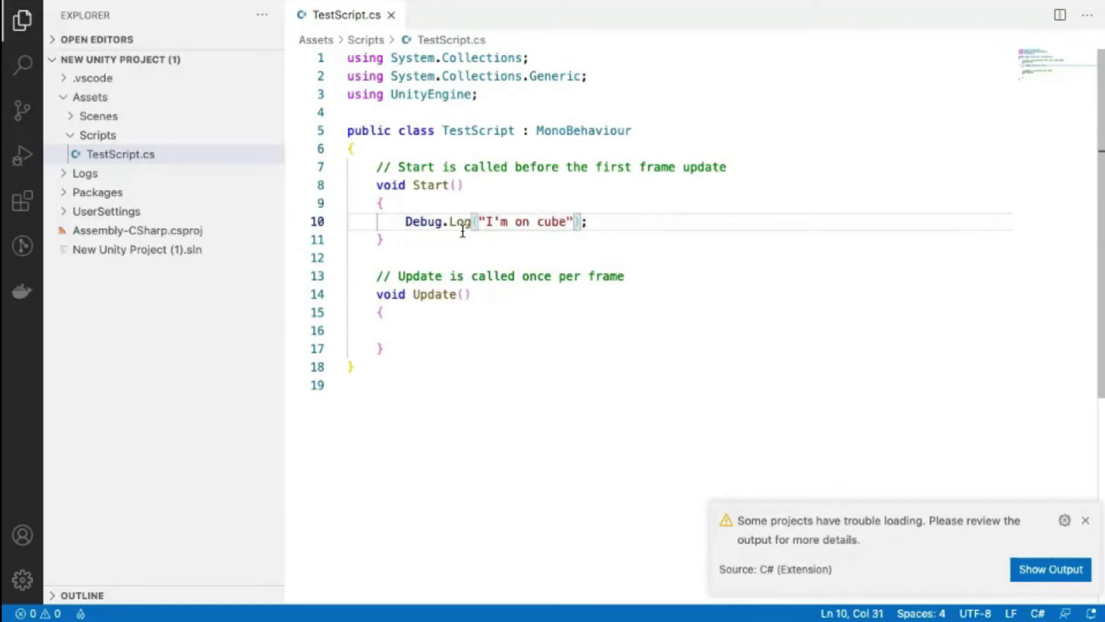
left_click(474, 258)
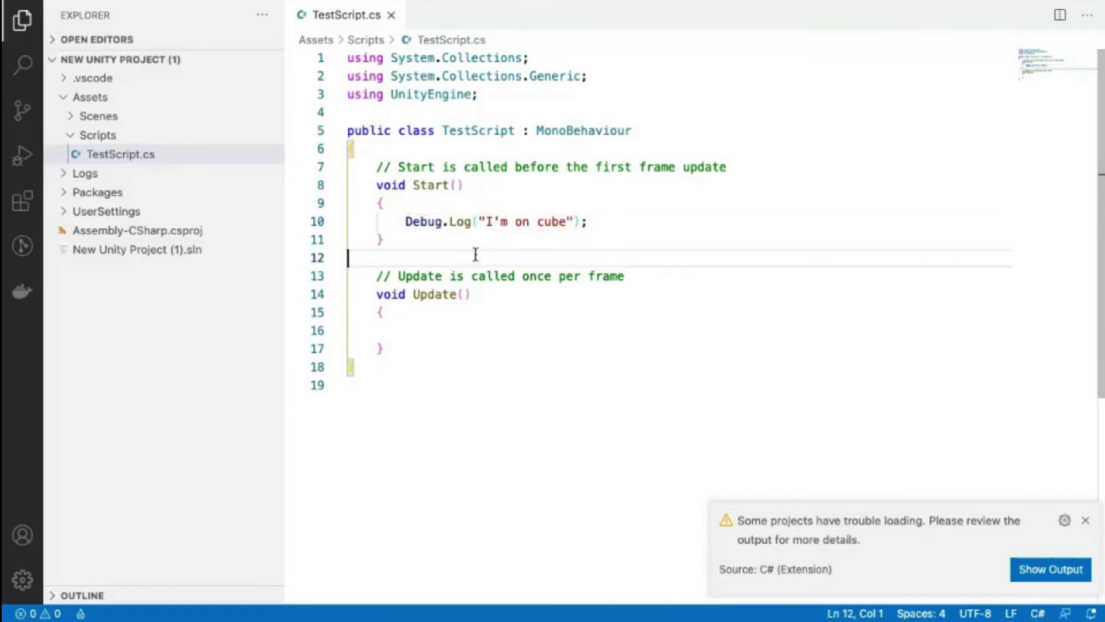
- Switch back to Unity, clear the selection and run SampleScene in play mode
key("ctrl+Right")
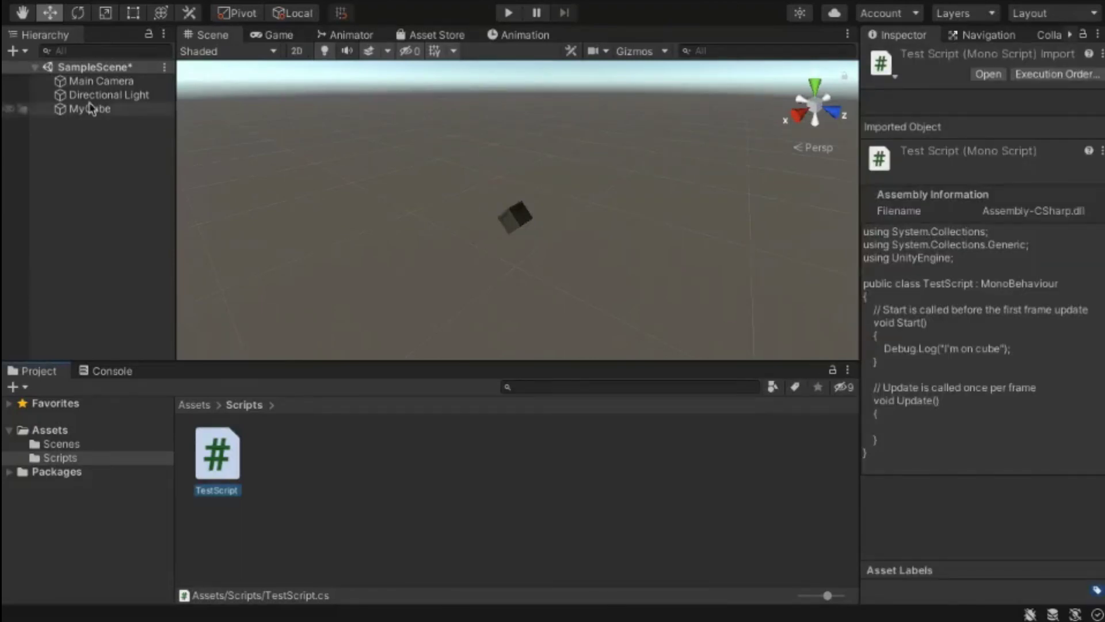
left_click(100, 164)
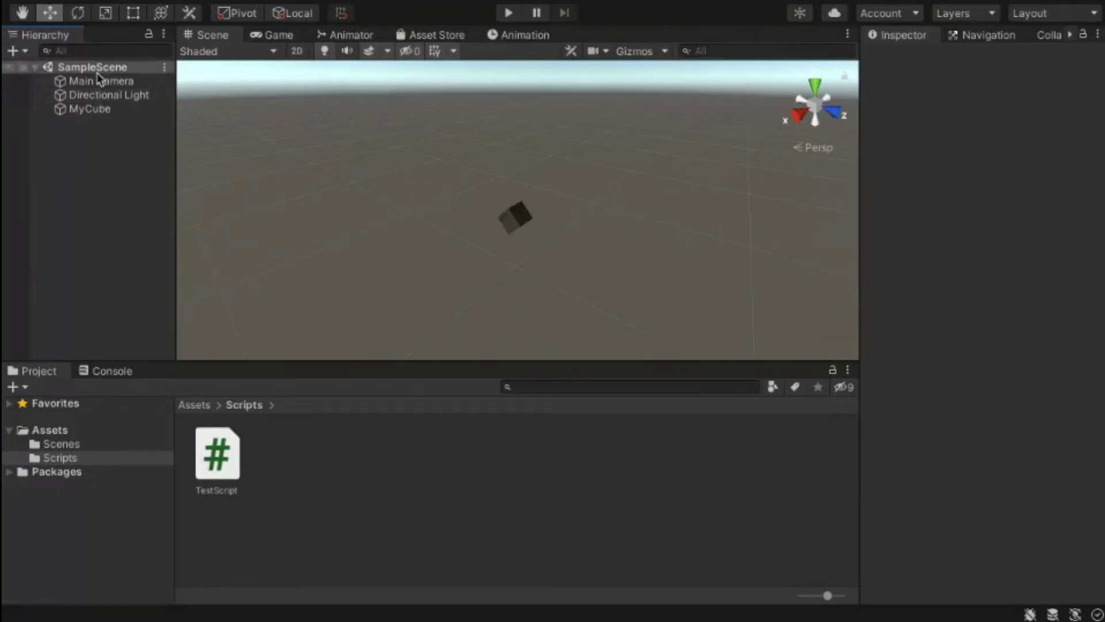
left_click(506, 13)
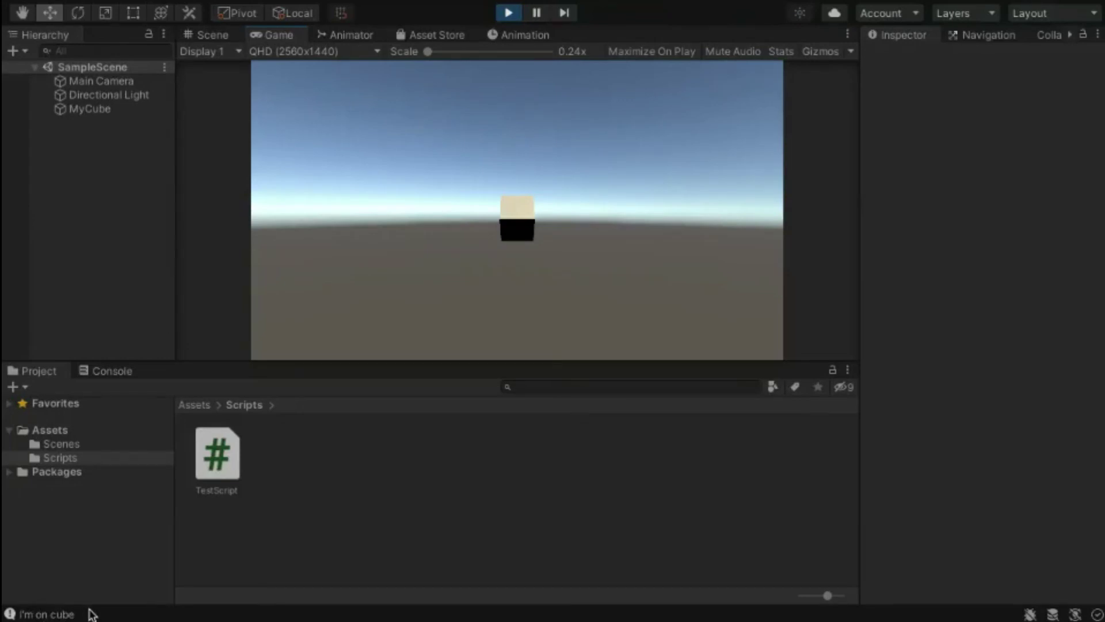
- Inspect the logged message in the Console and MyCube's components, and stop play mode
left_click(110, 373)
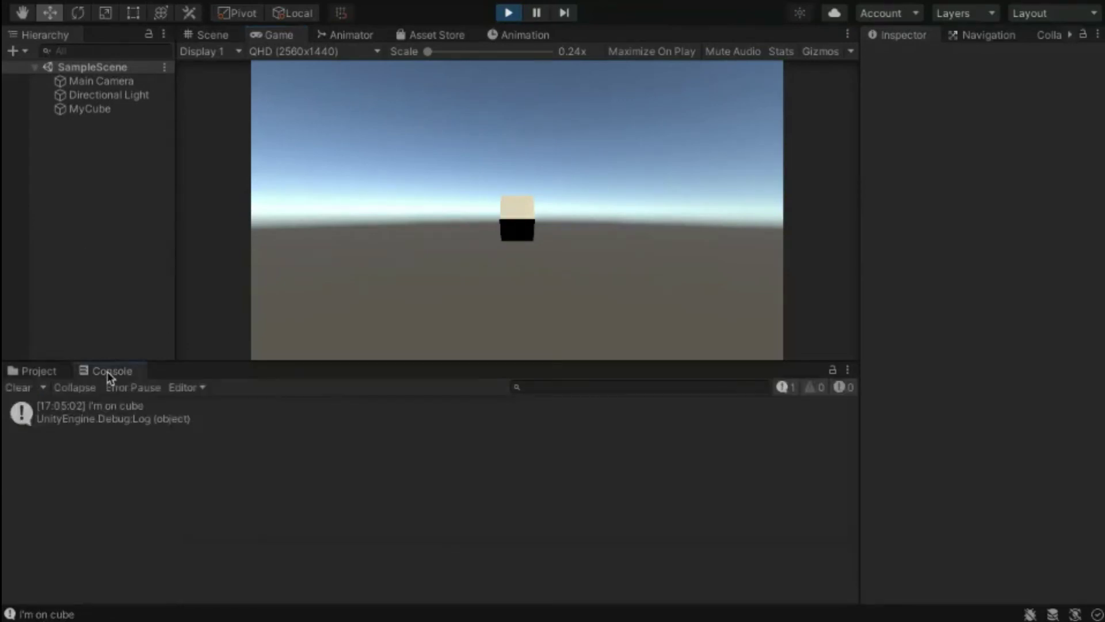
left_click(100, 413)
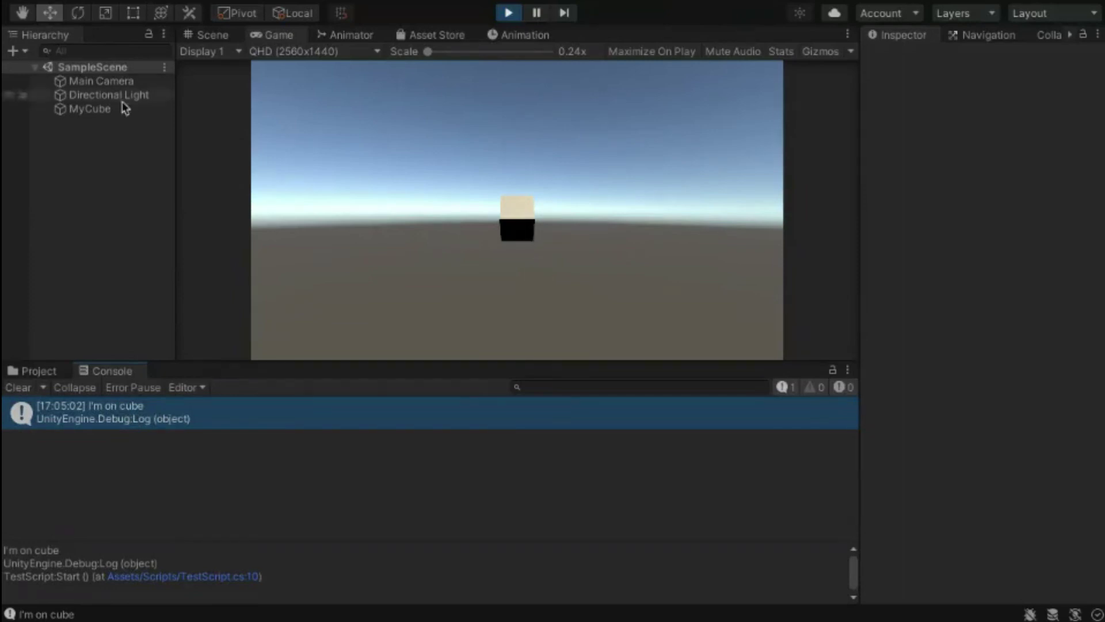
left_click(106, 110)
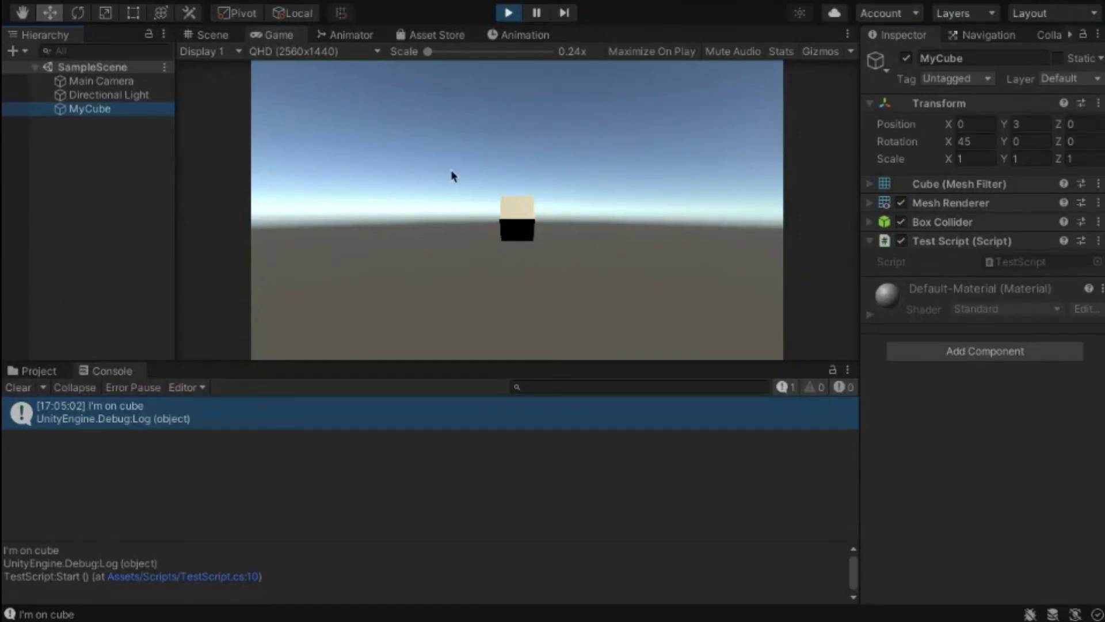
left_click(508, 12)
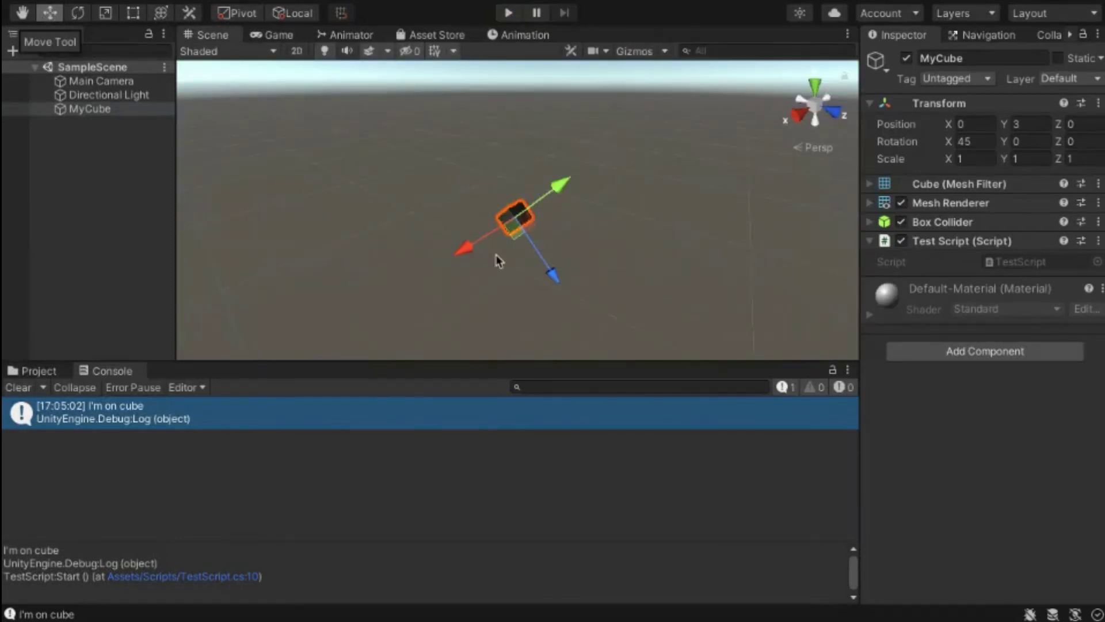
- Move MyCube along its axes with the Move Tool to about X 1.97, Y 5.21, Z 1.61
left_click_drag(554, 274, 539, 249)
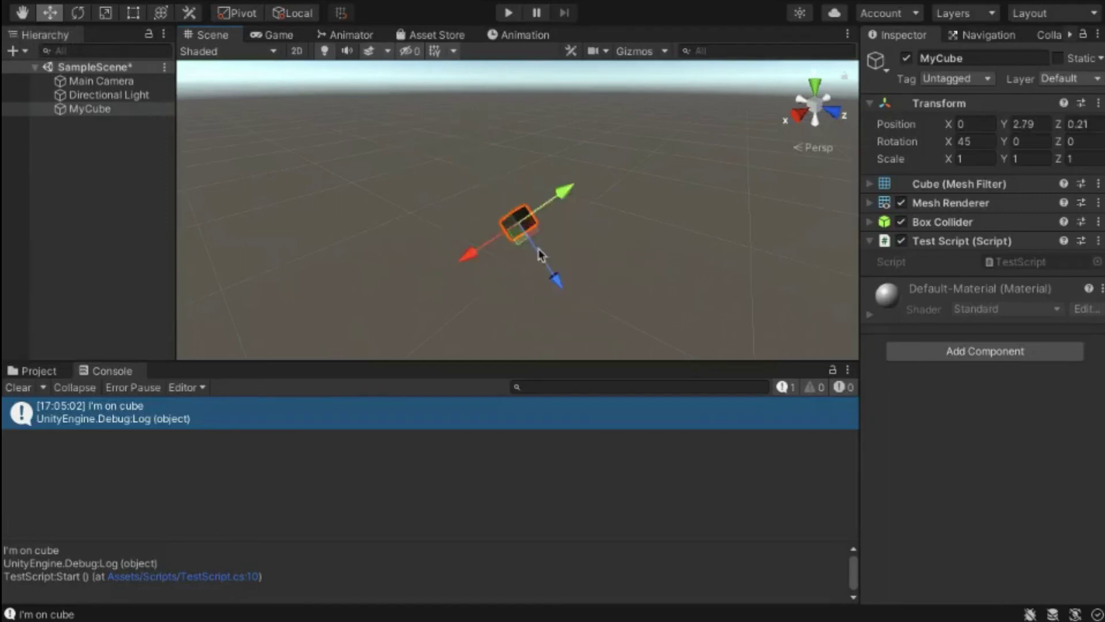
left_click_drag(563, 205, 611, 179)
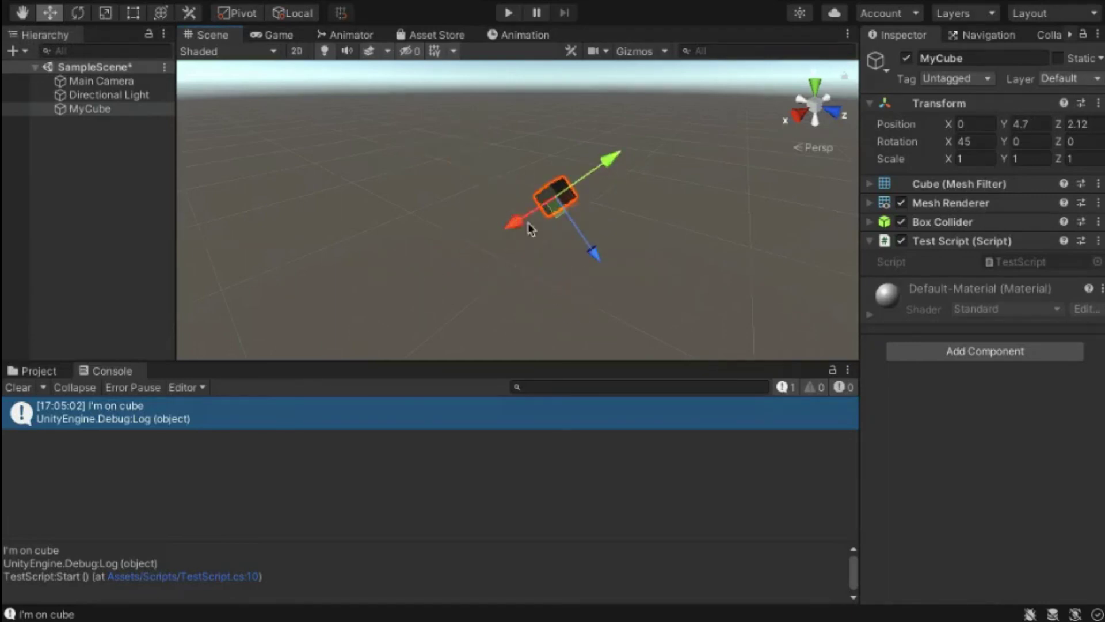
left_click_drag(515, 225, 479, 240)
left_click_drag(557, 269, 494, 218)
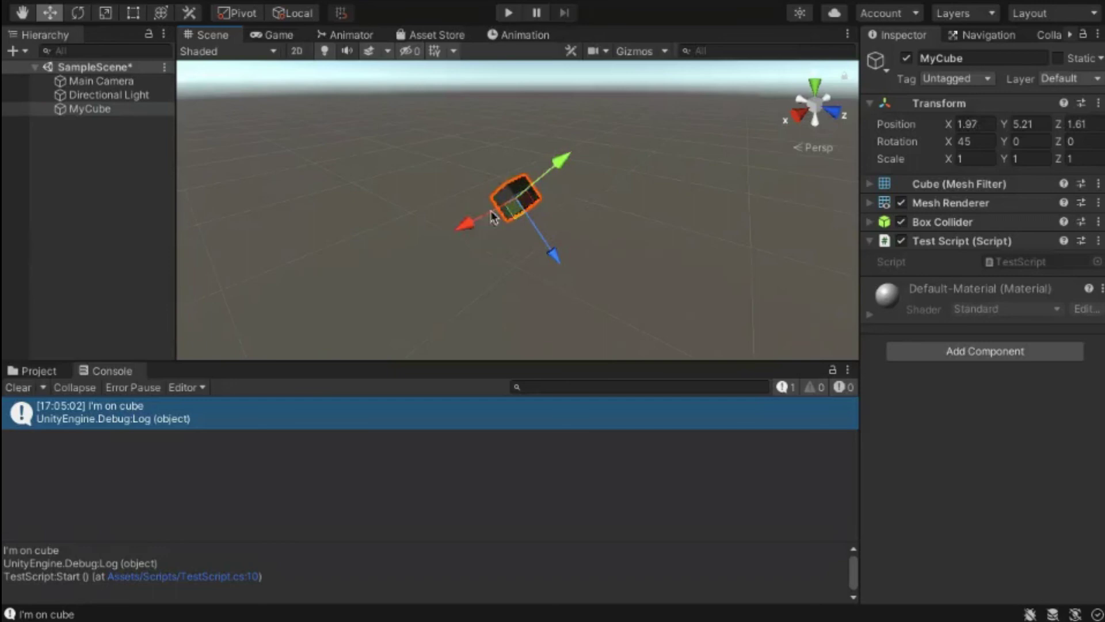
- Rotate MyCube with the Rotate Tool to about X 9.97, Y -31.4, Z -6.04
left_click(80, 15)
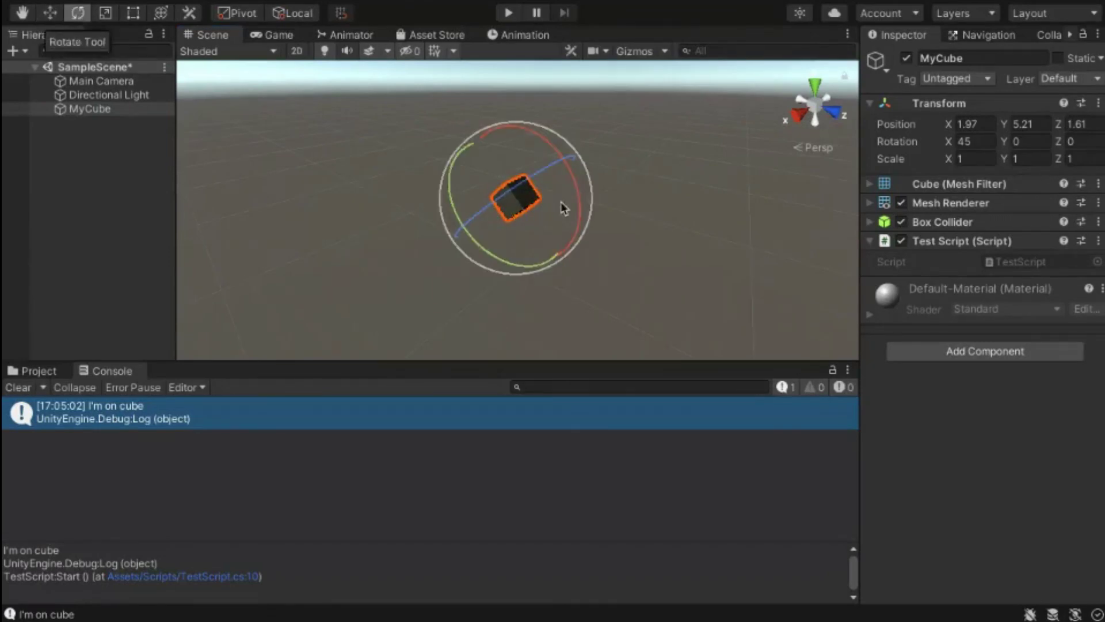
left_click_drag(578, 190, 511, 186)
left_click_drag(499, 243, 584, 260)
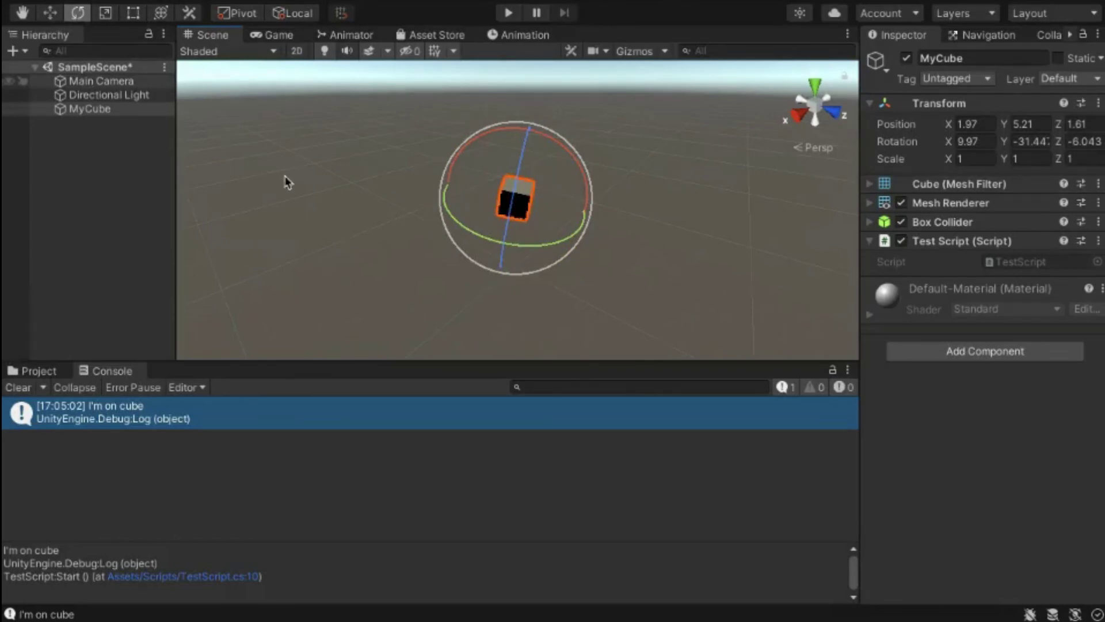
- Reselect MyCube and scale it with the Scale Tool to about X 1.017, Y 1.017, Z 1.031
left_click(116, 95)
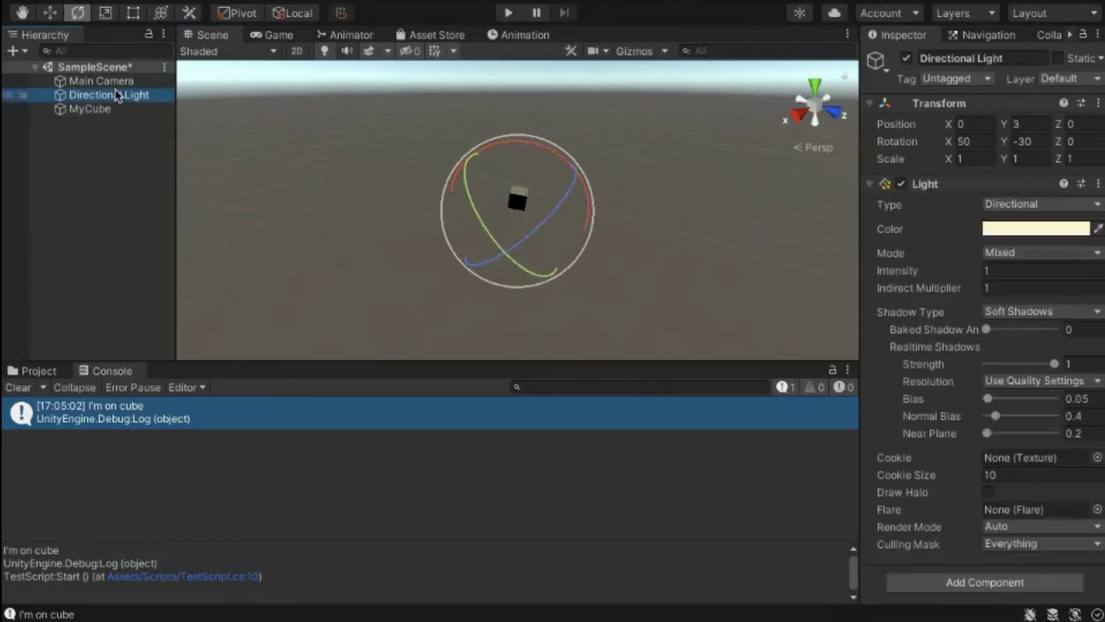
left_click(100, 107)
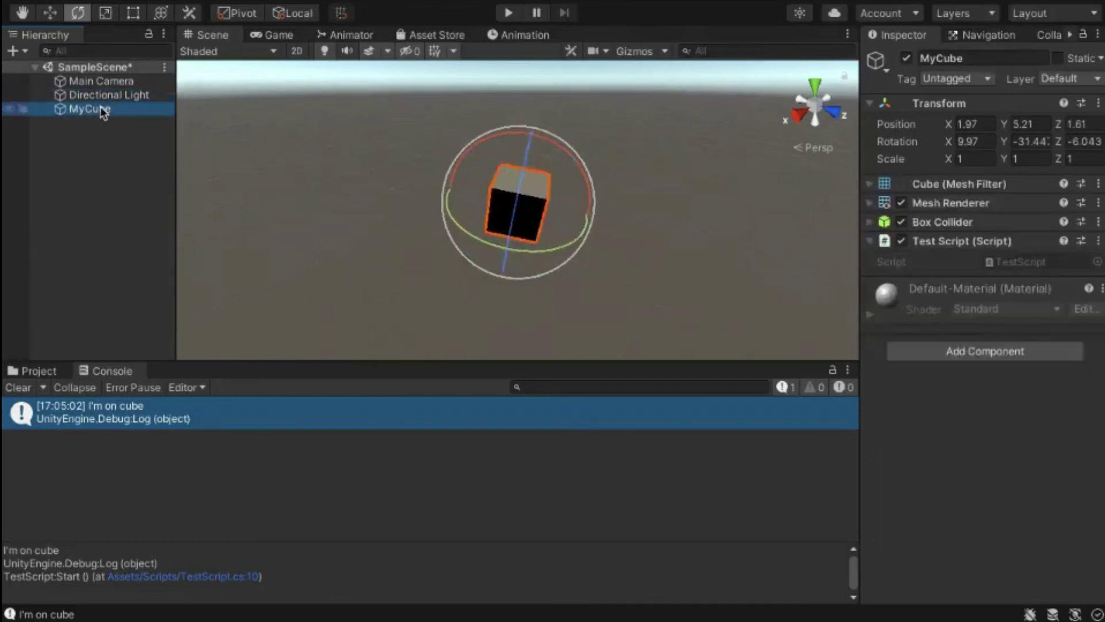
left_click(105, 12)
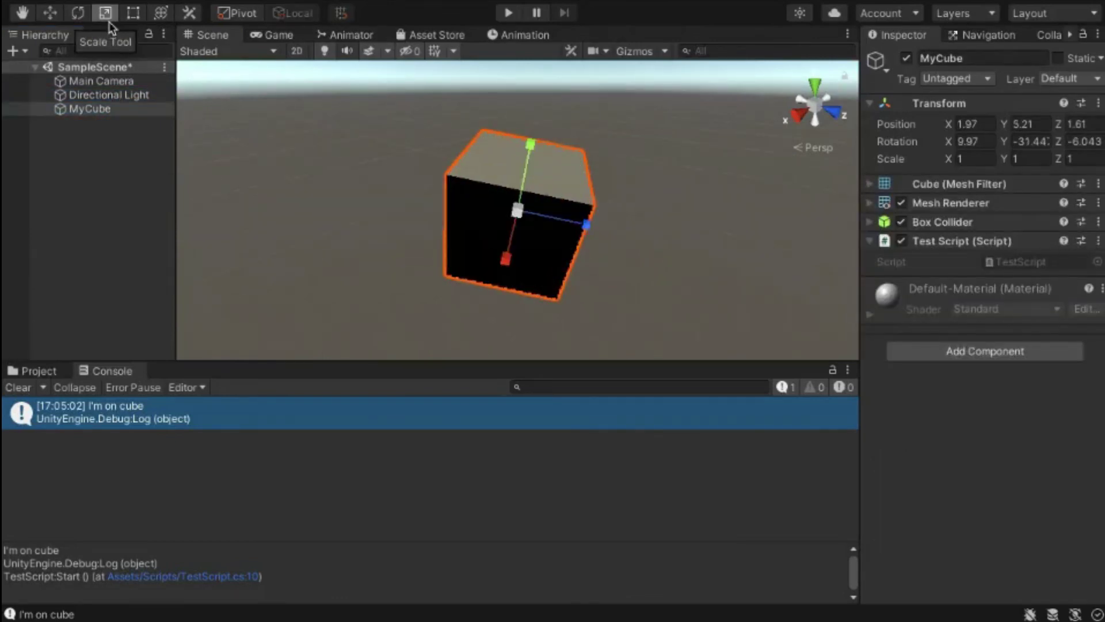
left_click_drag(517, 210, 632, 240)
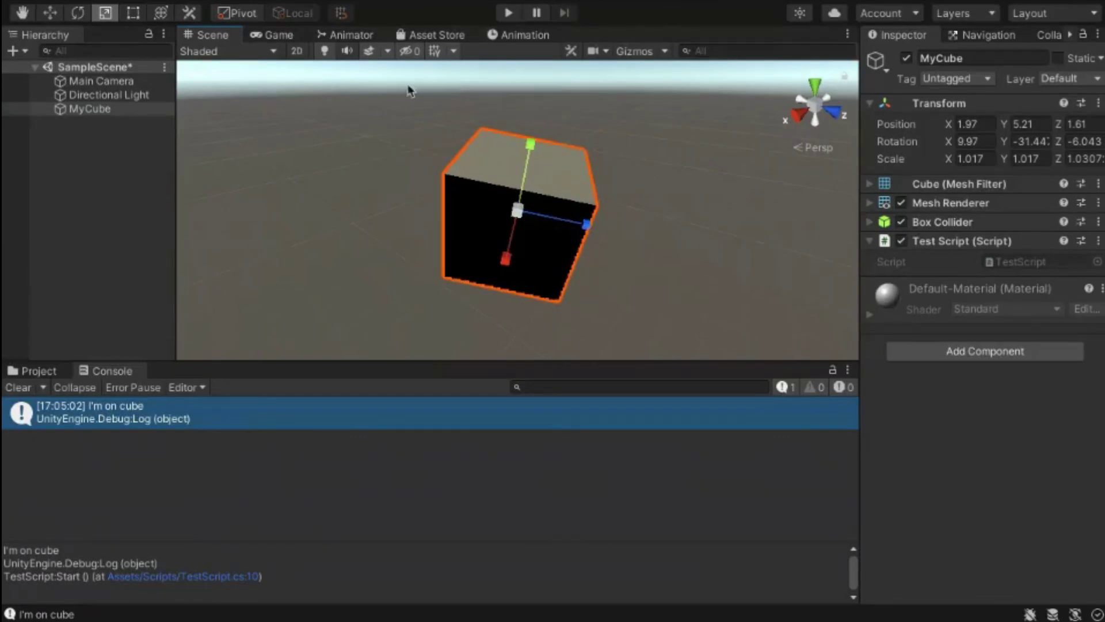
- Resize MyCube with the Rect Tool to a scale of about Y 0.888 and Z 1.148, and clear the selection
left_click(136, 17)
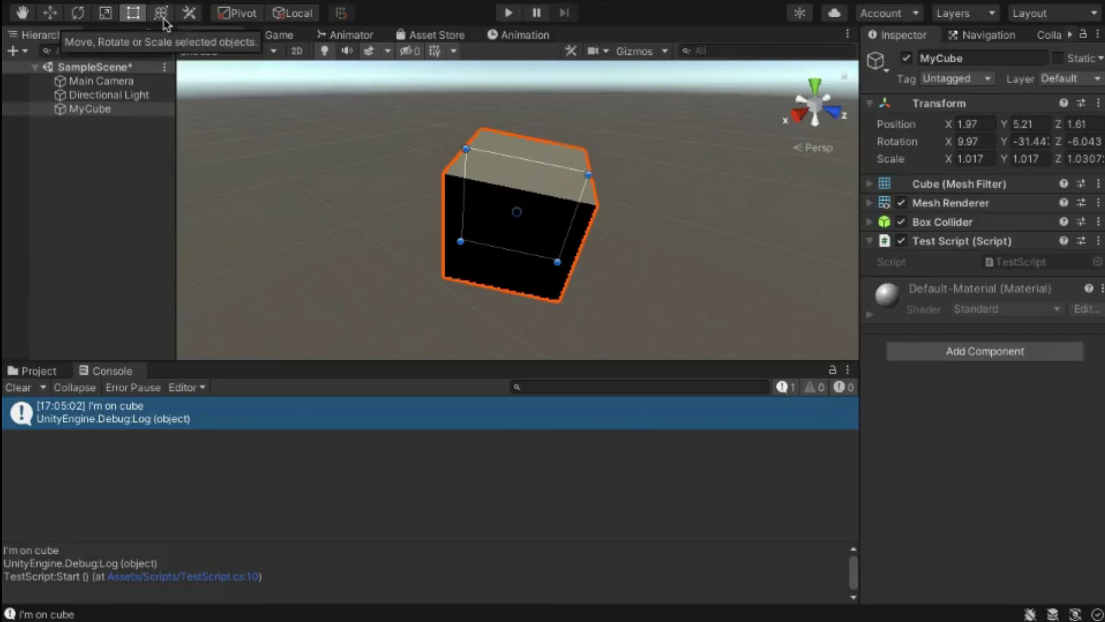
mouse_move(592, 172)
left_mouse_down()
mouse_move(612, 158)
mouse_move(533, 190)
mouse_move(599, 178)
mouse_move(599, 209)
mouse_move(600, 182)
mouse_move(597, 191)
left_mouse_up()
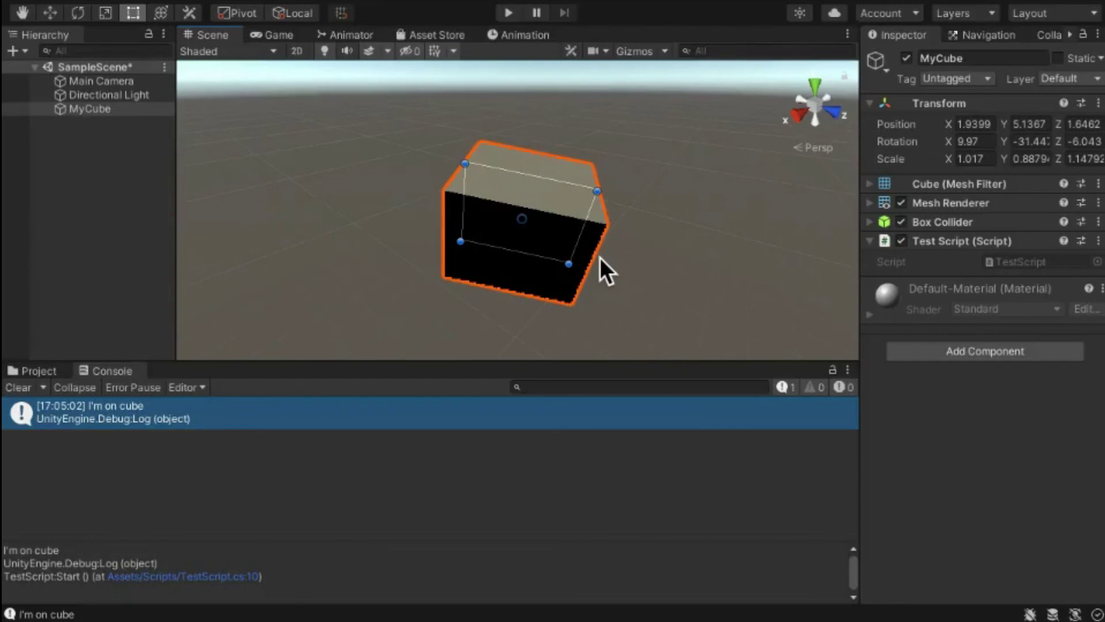
left_click(115, 178)
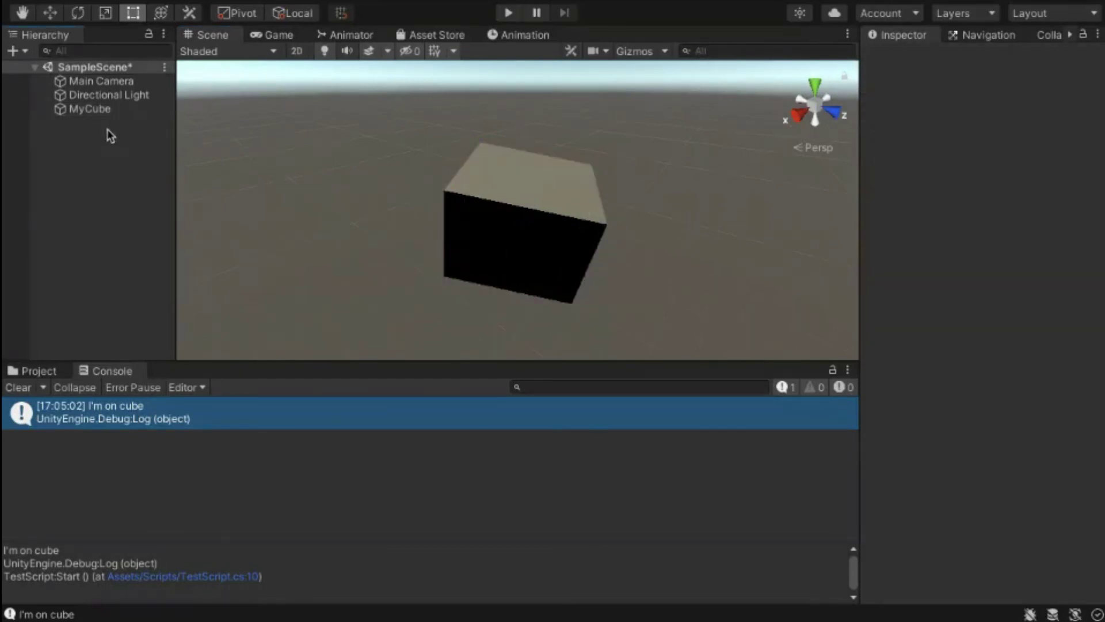
- Create a new 3D Cube object in SampleScene with its default name and clear the selection
left_click(242, 10)
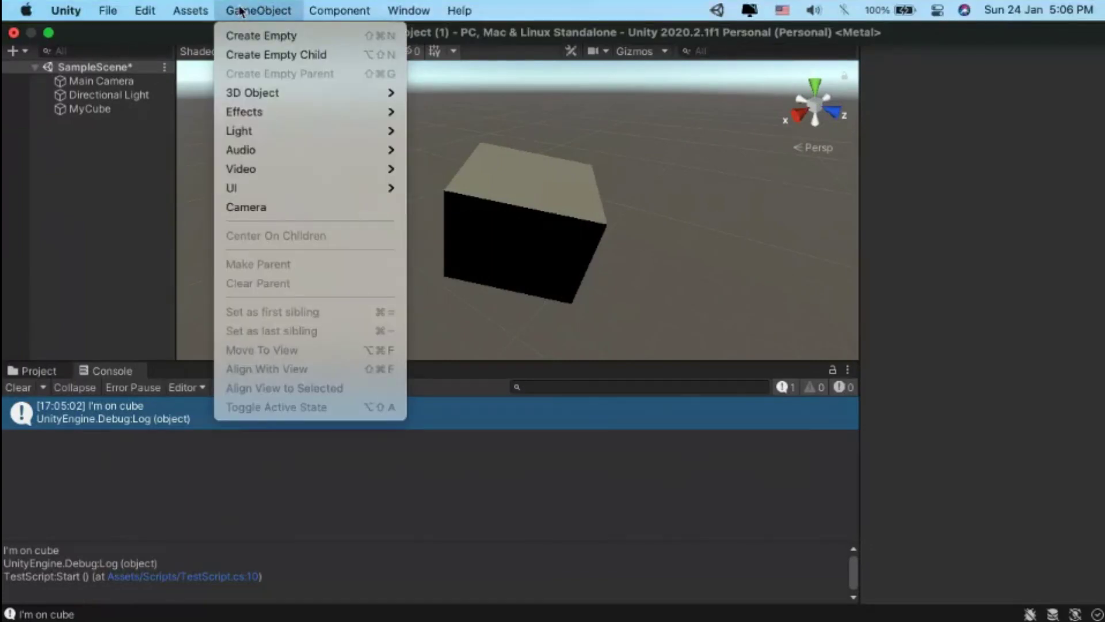
mouse_move(281, 91)
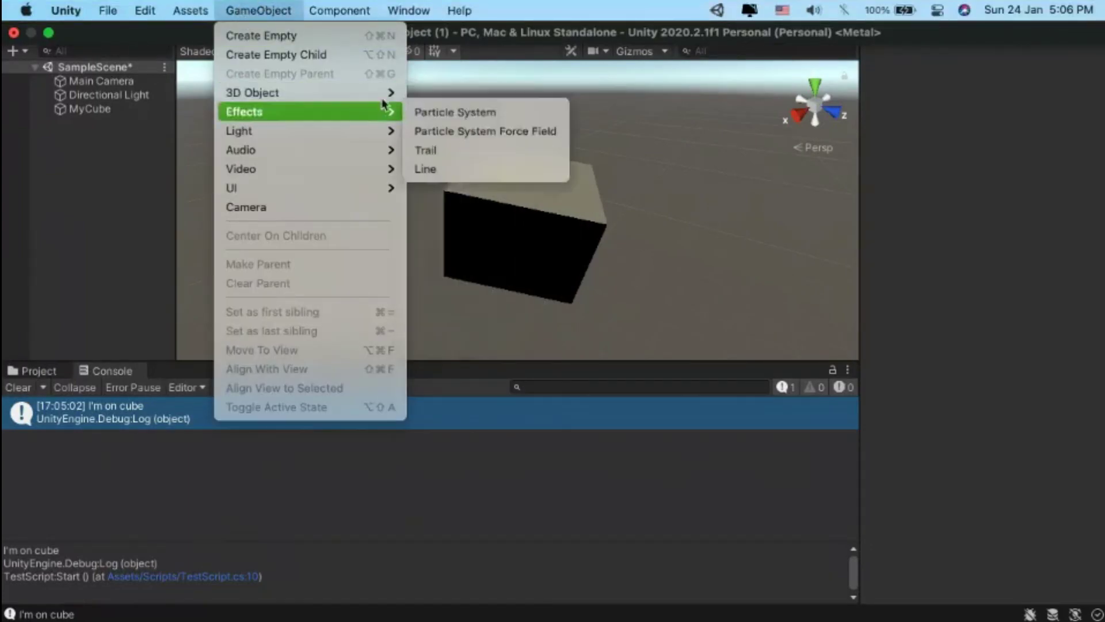
left_click(433, 92)
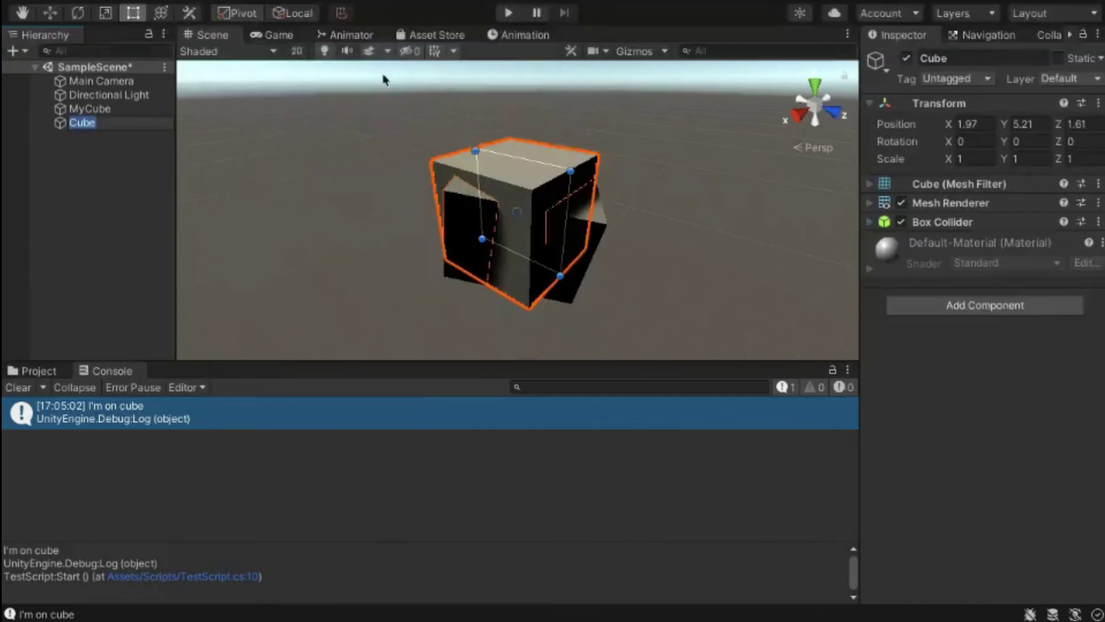
left_click(67, 217)
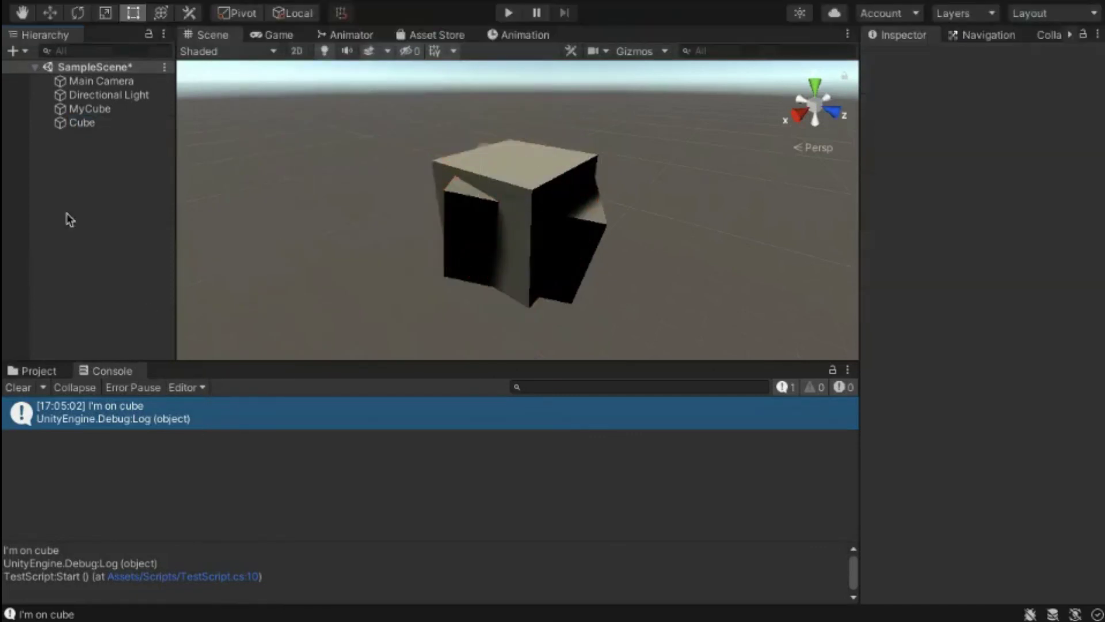
- Create a 3D Cylinder object from the Hierarchy with its default name and clear the selection
right_click(87, 165)
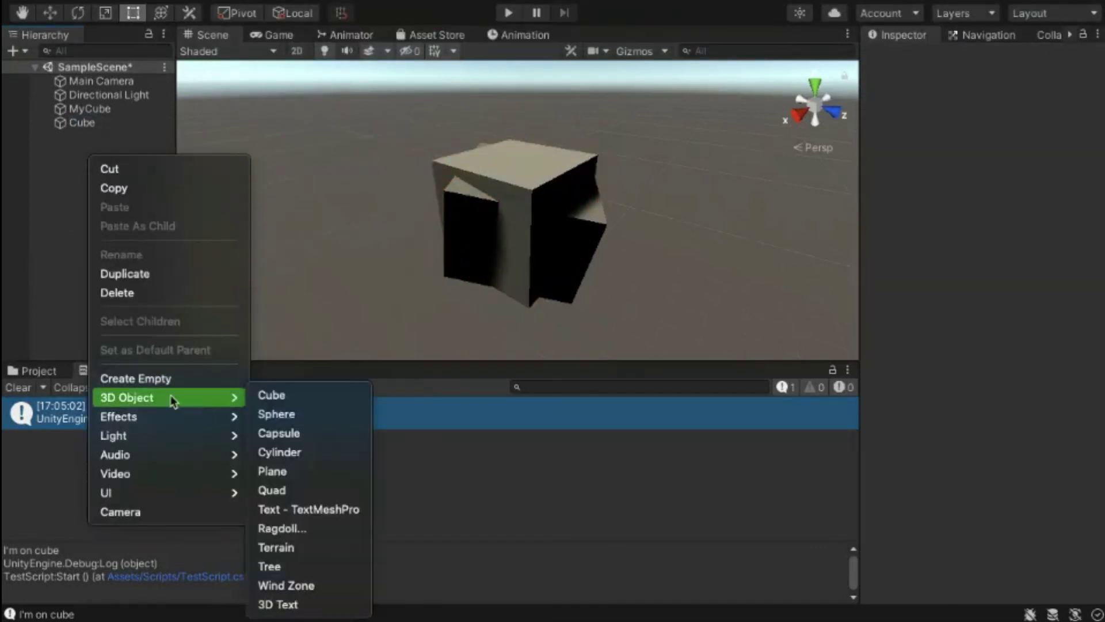
mouse_move(236, 397)
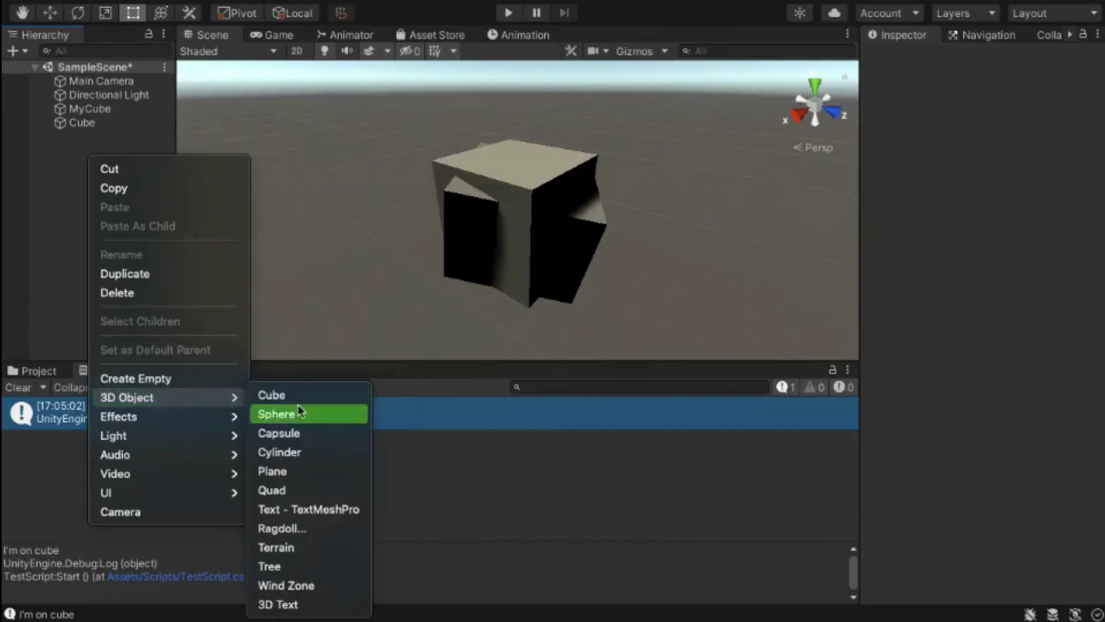
left_click(314, 461)
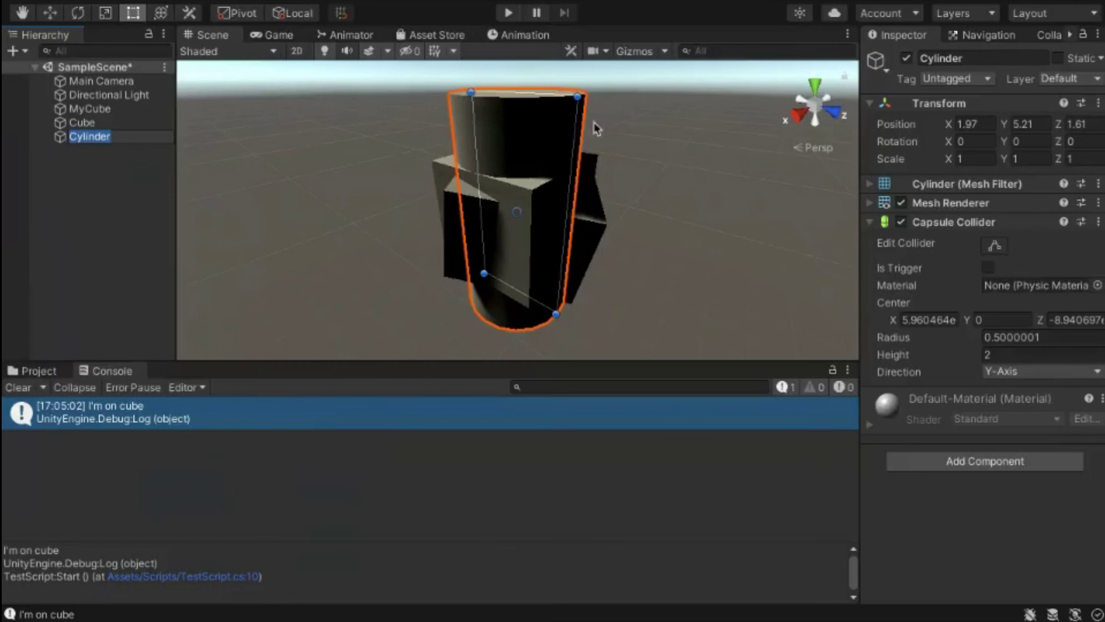
left_click(70, 169)
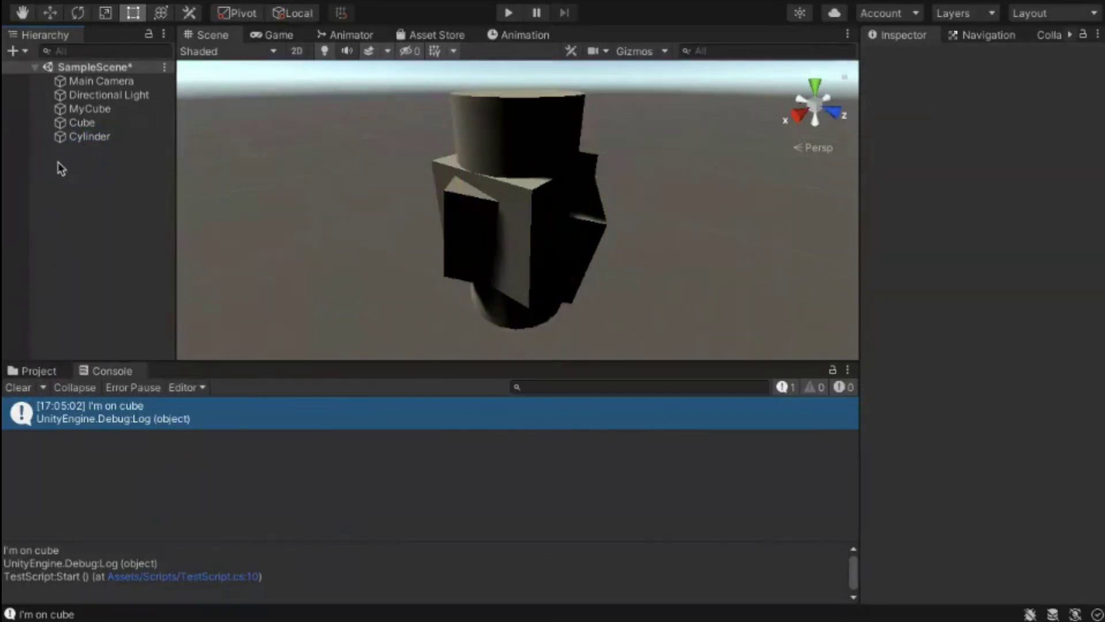
- Move the Cylinder along its X axis with the Move Tool to about X 3.436
left_click(97, 138)
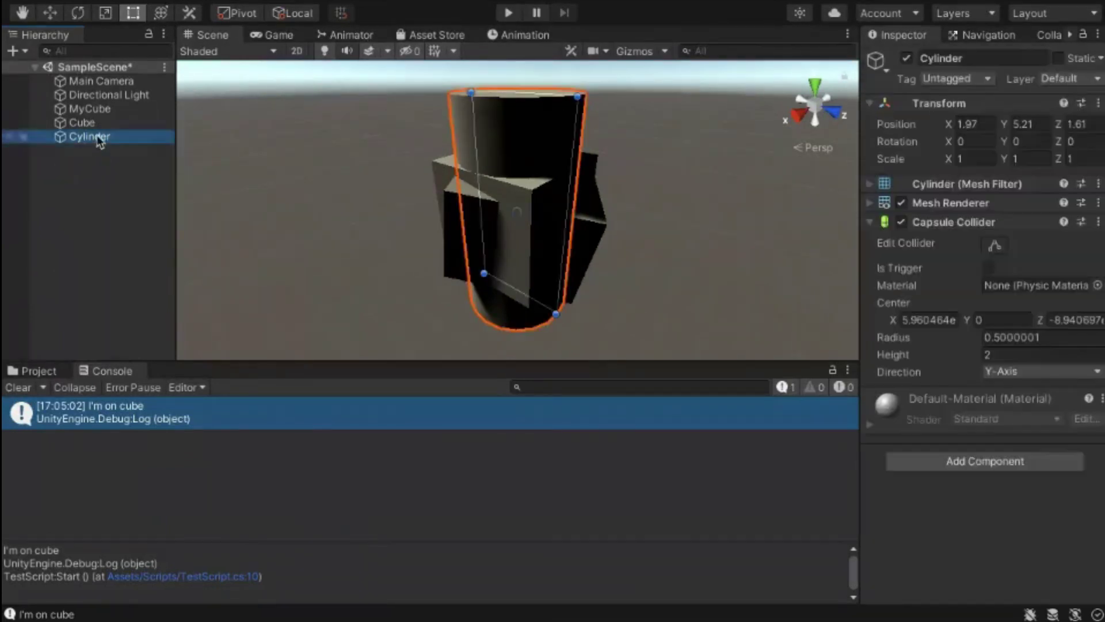
left_click(50, 13)
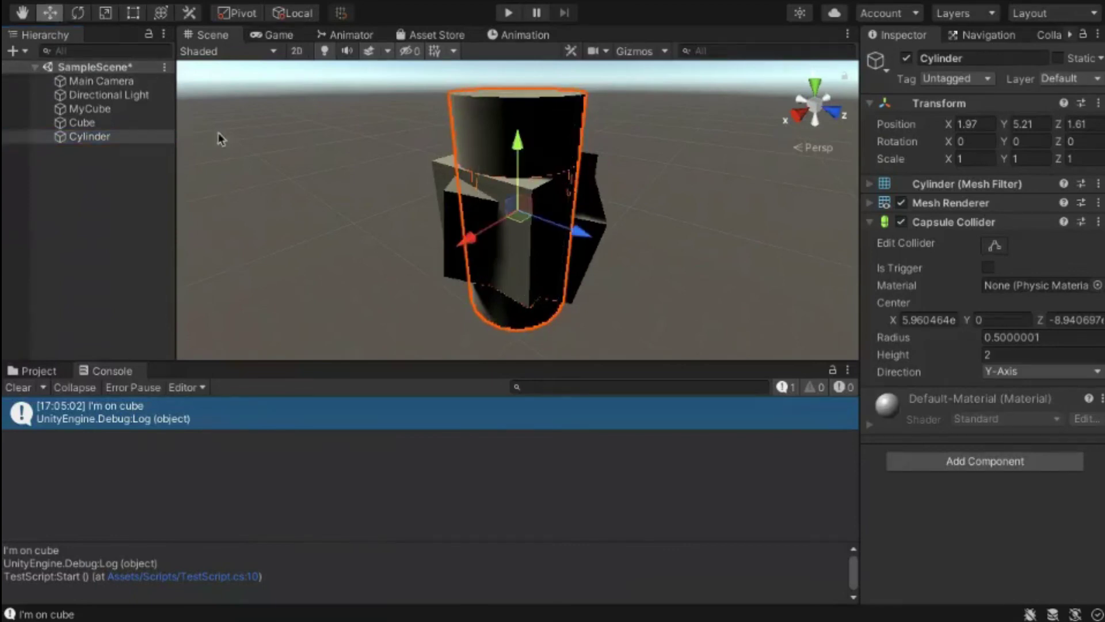
left_click_drag(467, 241, 288, 375)
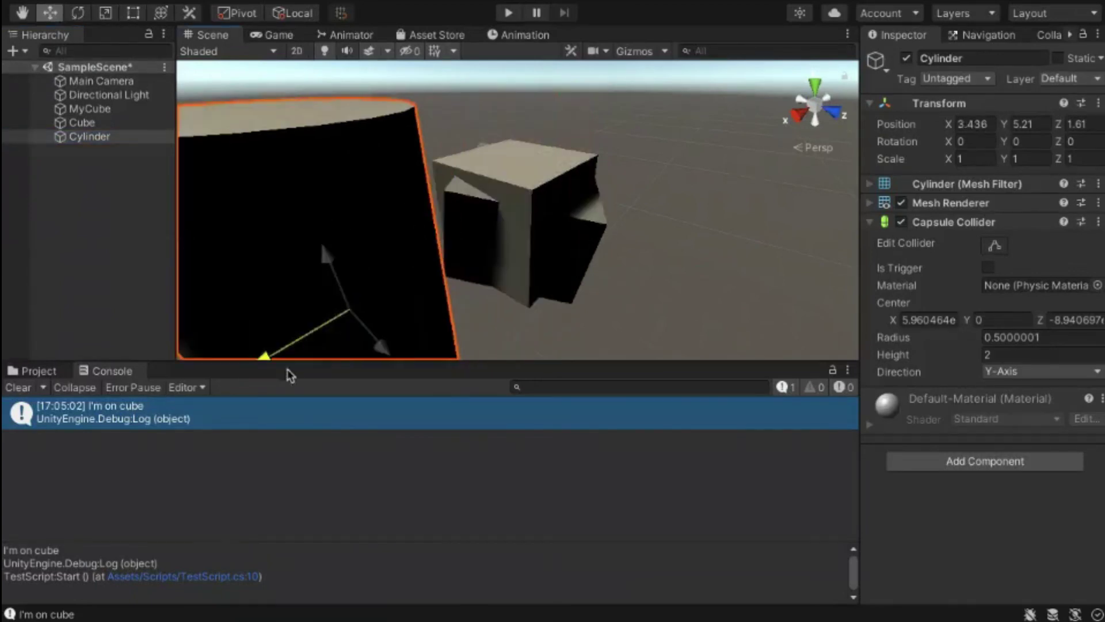
- Select the Cube and show the contents of the project's Assets folder
left_click(82, 122)
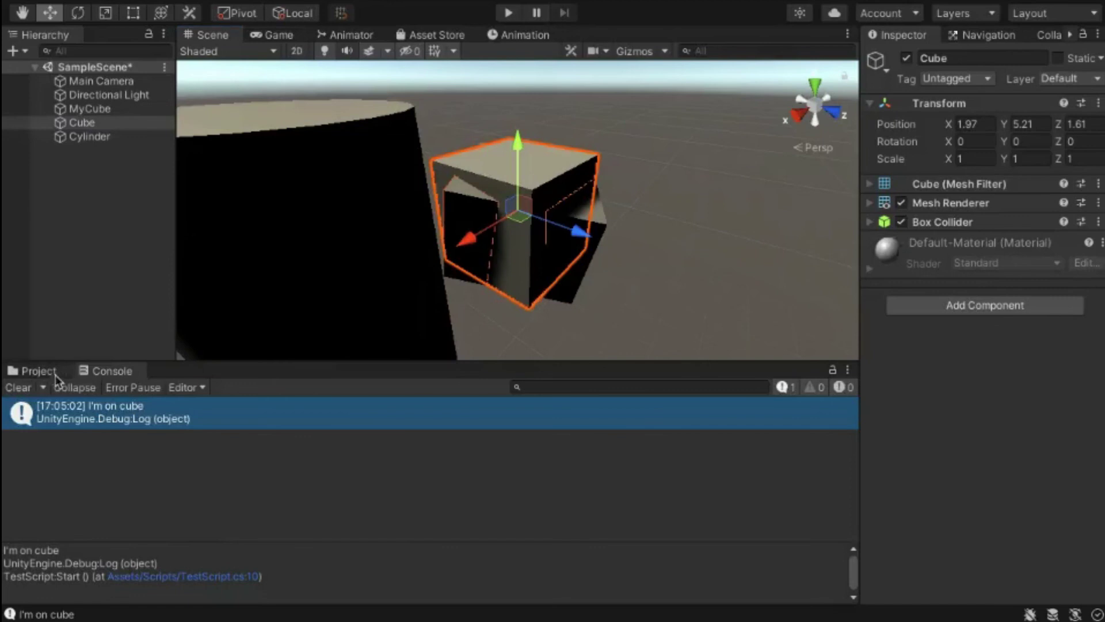
left_click(38, 370)
left_click(194, 405)
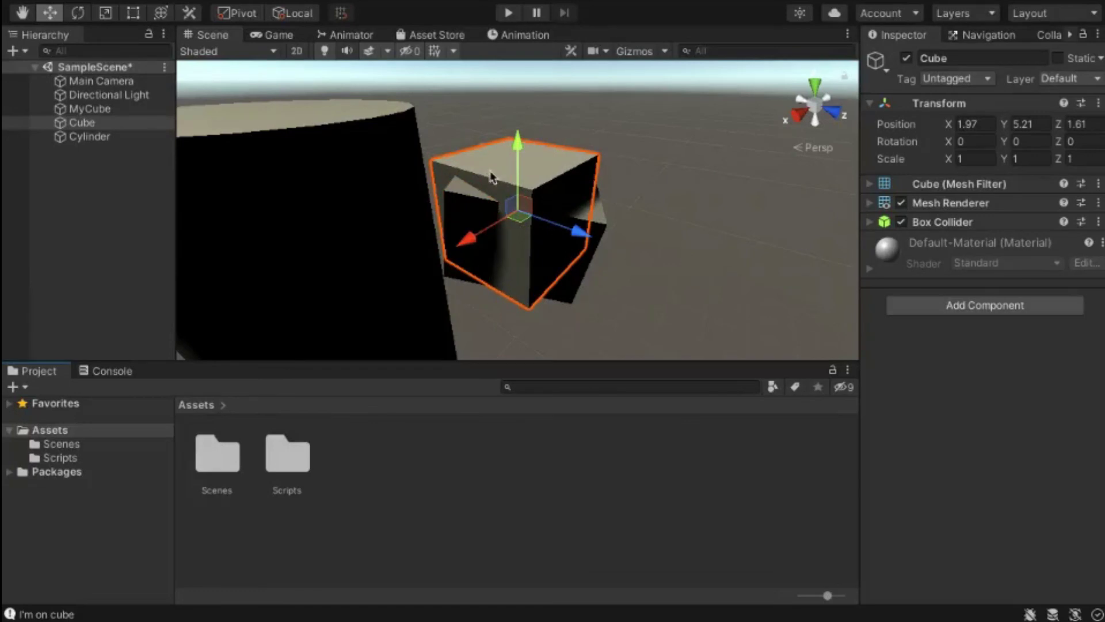
- Move the Cube along its Z axis to about Z 2.935, away from MyCube, and clear the selection
left_click(104, 137)
left_click(87, 126)
left_click_drag(578, 228, 752, 300)
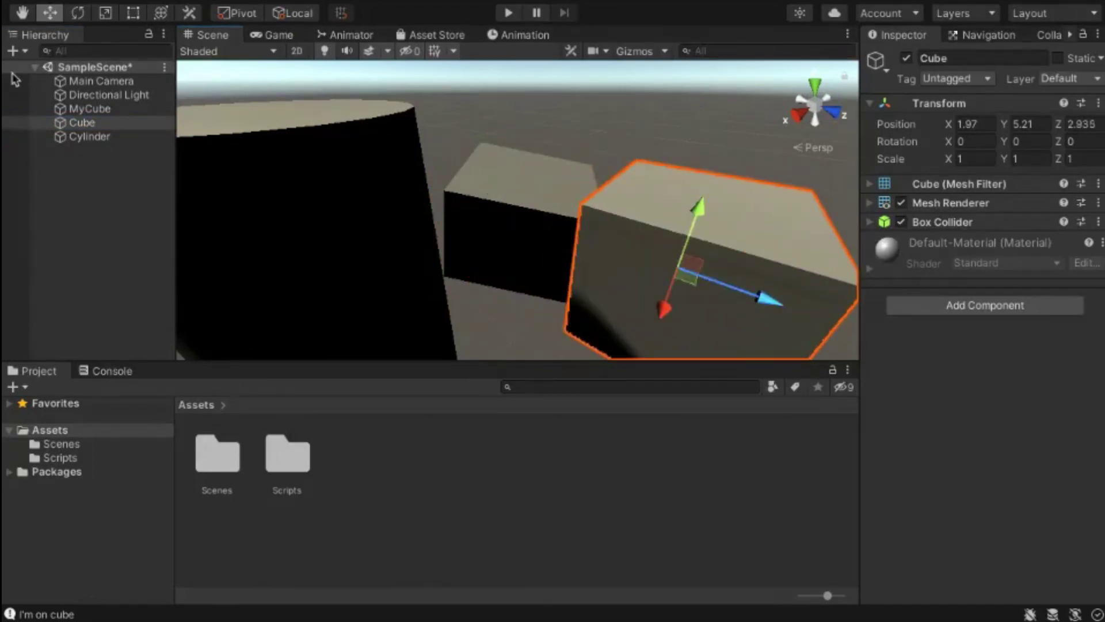
scroll(397, 216, "down", 6)
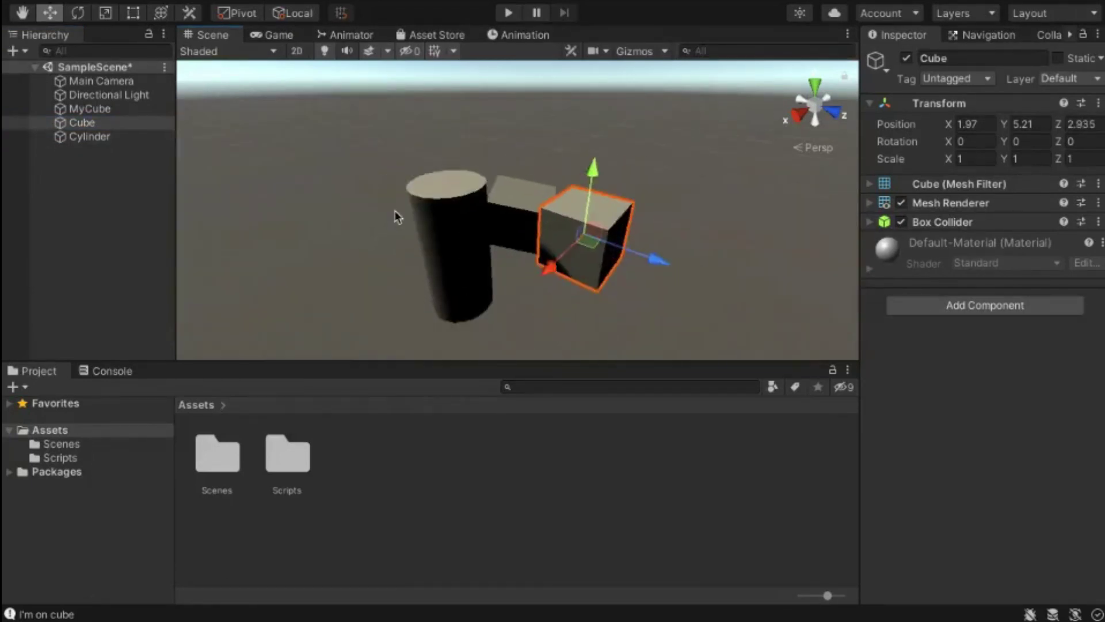
left_click(279, 171)
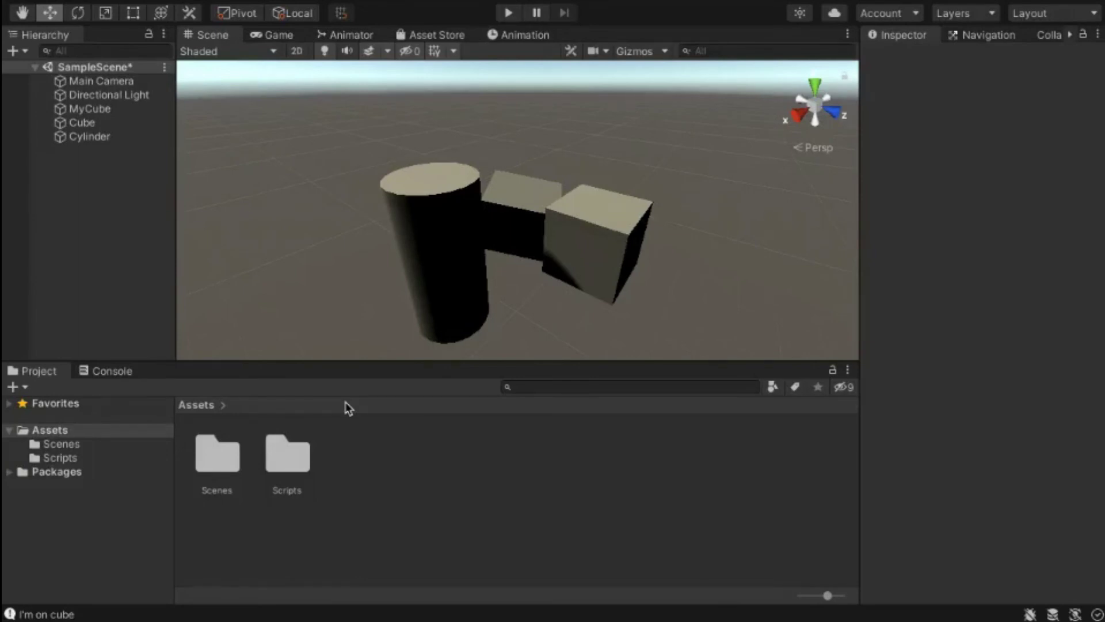
scroll(443, 293, "down", 3)
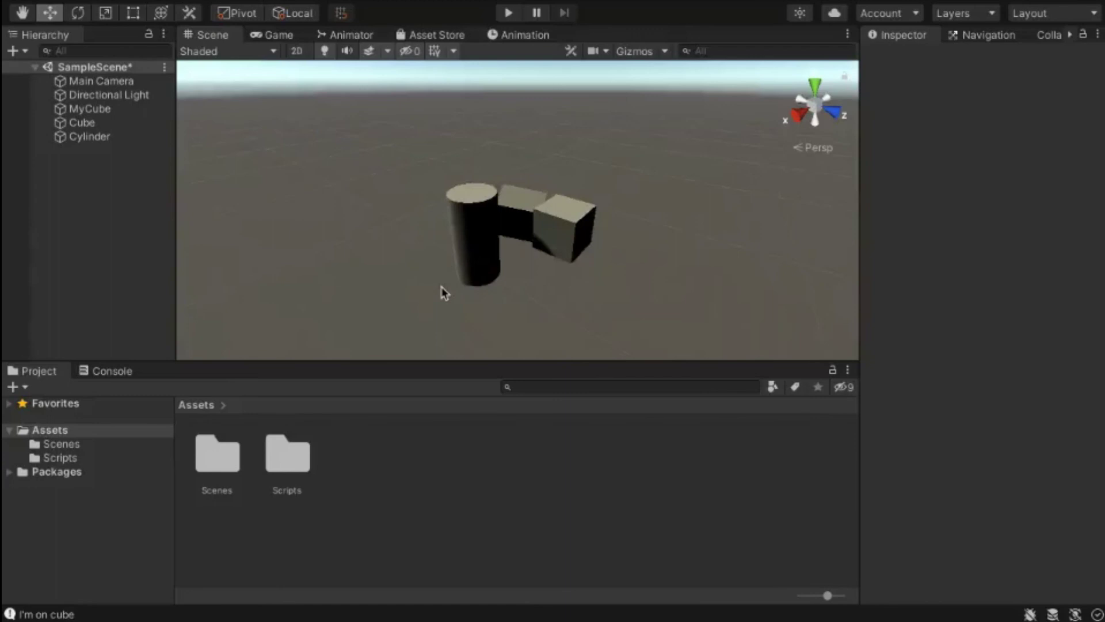
scroll(443, 292, "down", 2)
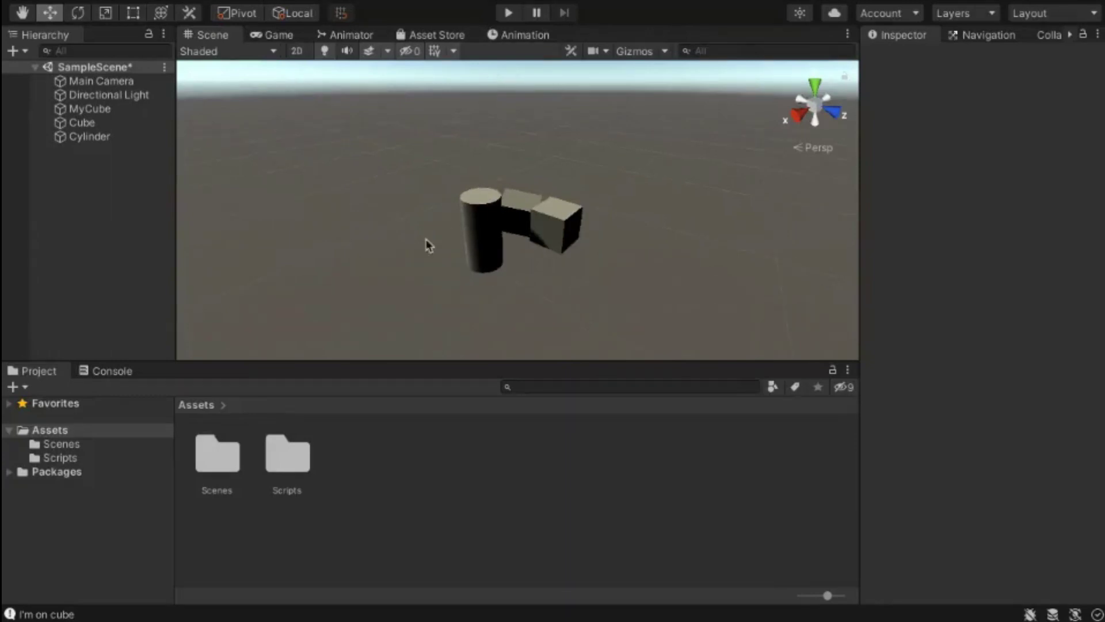
- Add a Rigidbody component to MyCube with its default settings
left_click(121, 81)
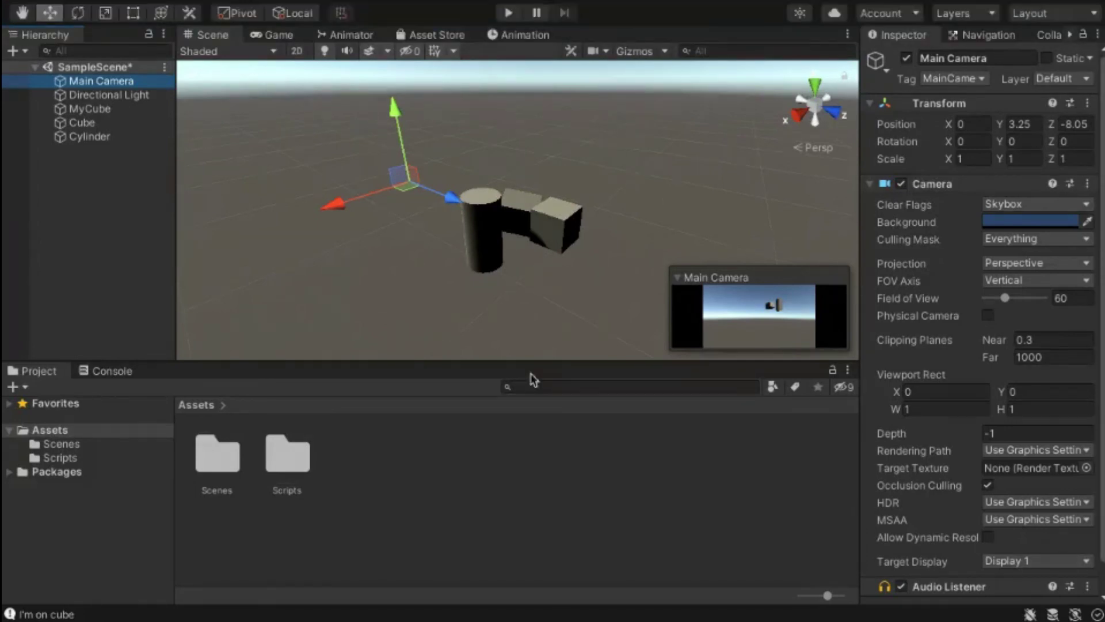
left_click(533, 215)
left_click(519, 216)
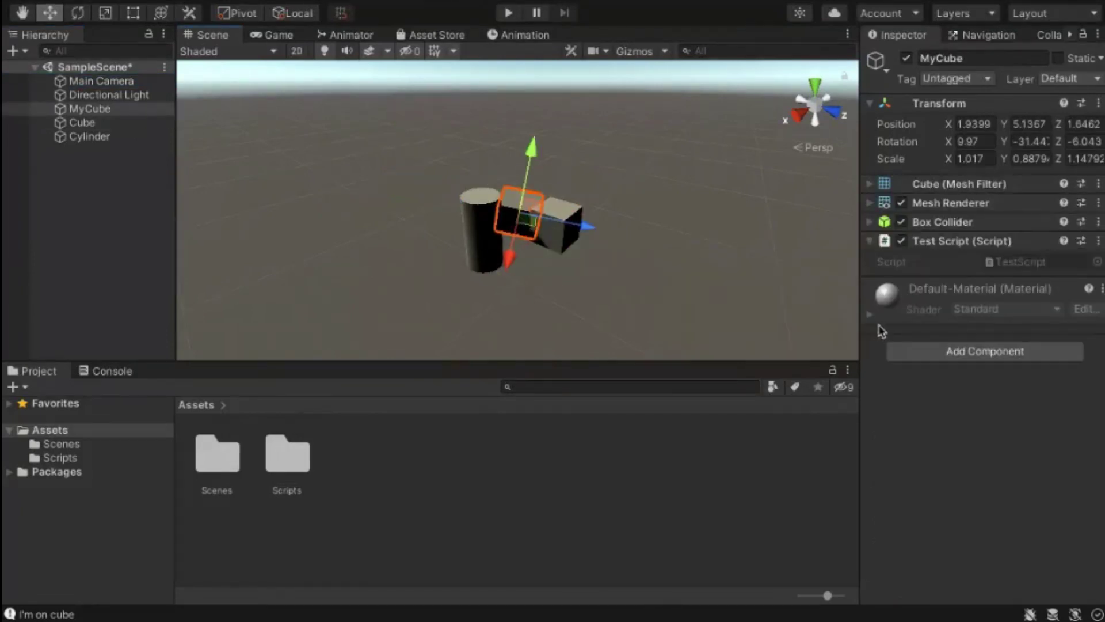
left_click(965, 352)
type("E")
key("BackSpace")
type("Rigi")
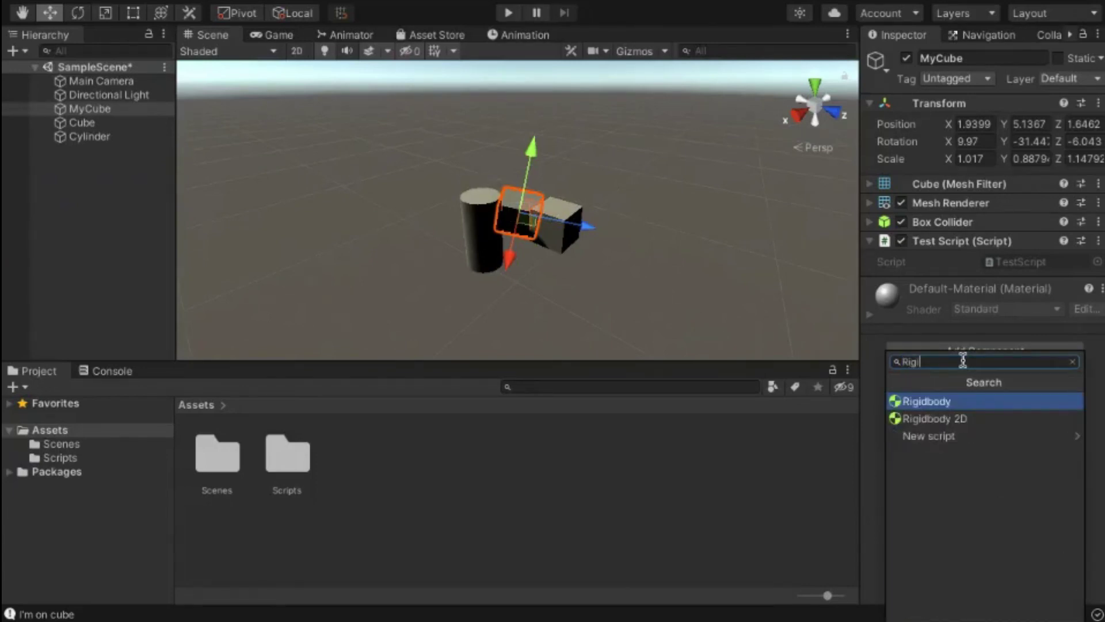
key("Return")
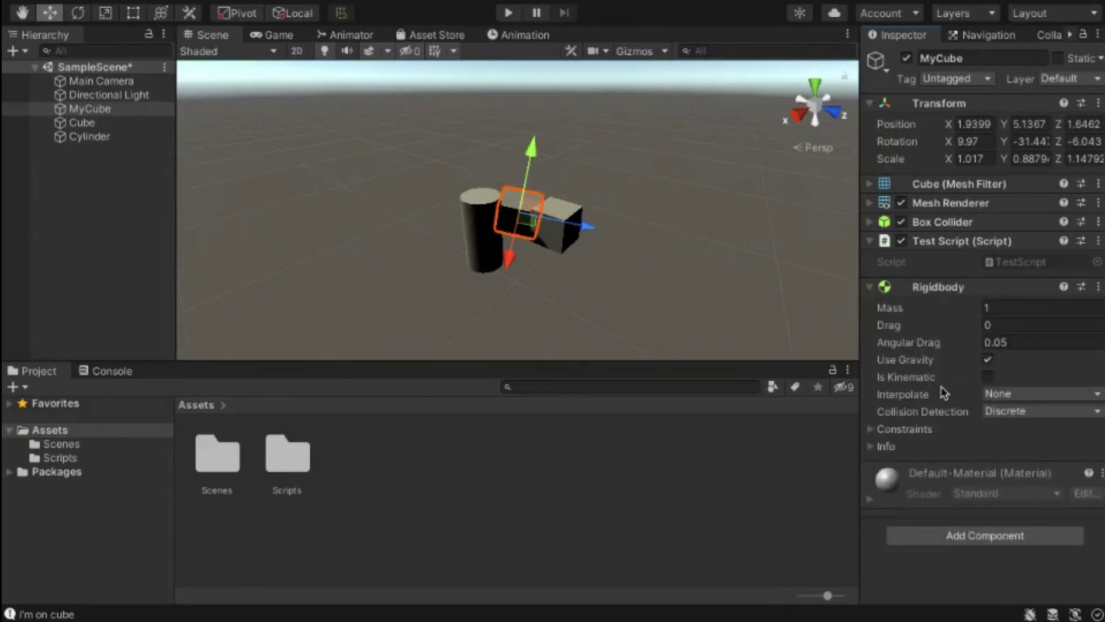
- Play the scene to test MyCube's physics, stop it, and switch from TestScript.cs in the code editor back to Unity
left_click(507, 14)
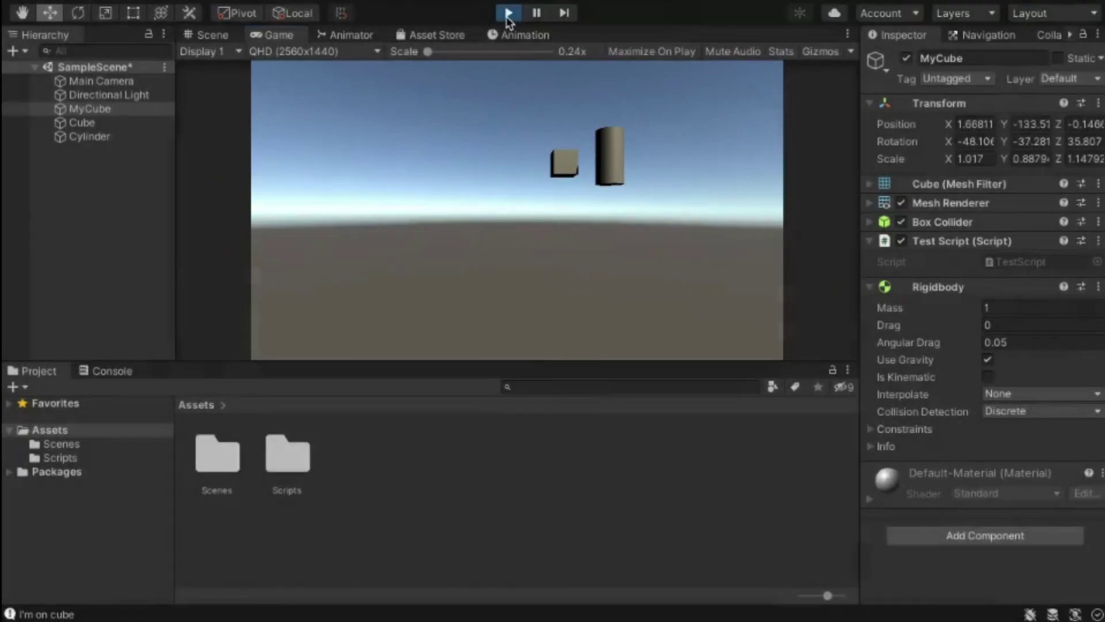
left_click(508, 14)
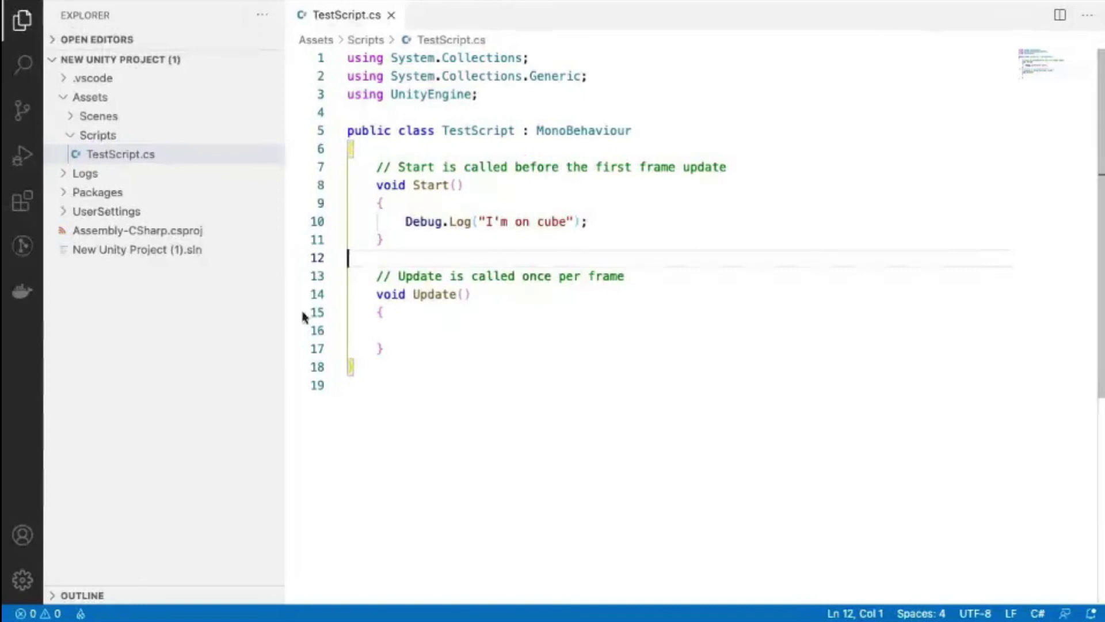
key("ctrl+Right")
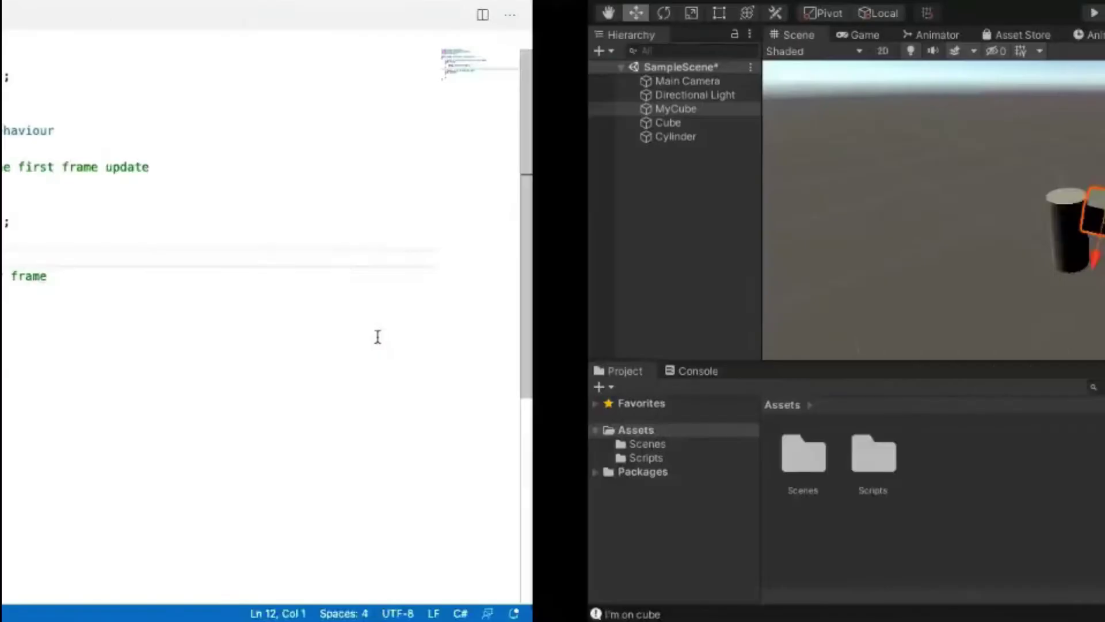